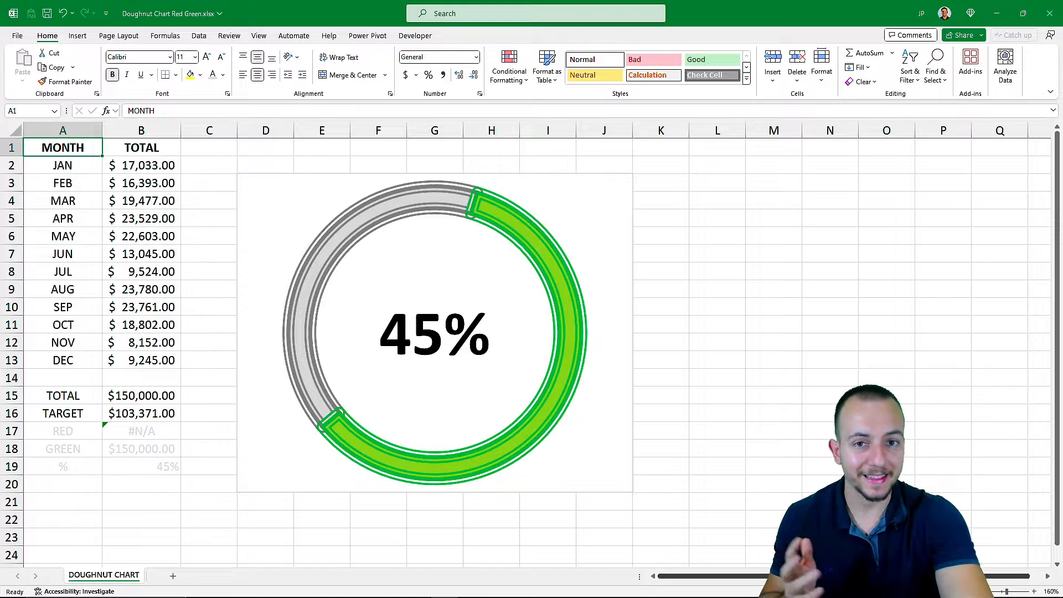
key("F9")
key("F9")
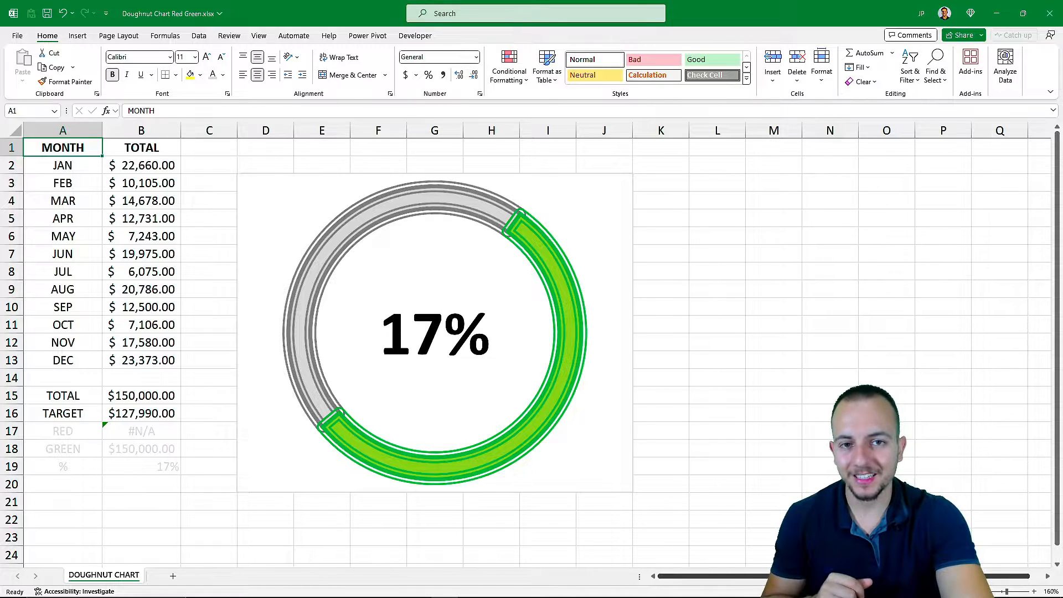
Recalculate the RANDBETWEEN monthly values repeatedly with F9, watching the doughnut ring flip green and red
key("F9")
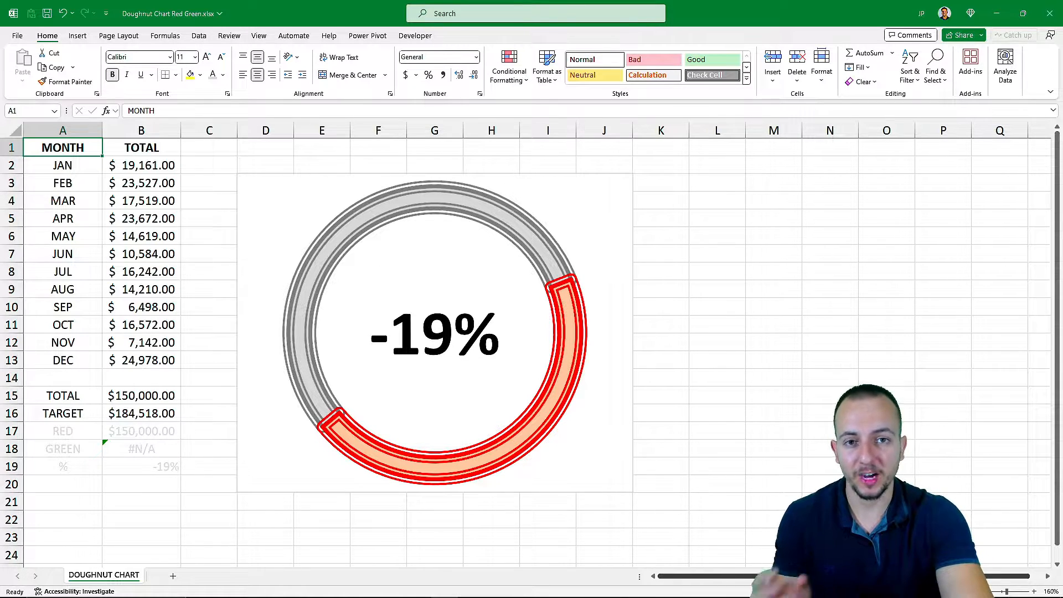
key("F9")
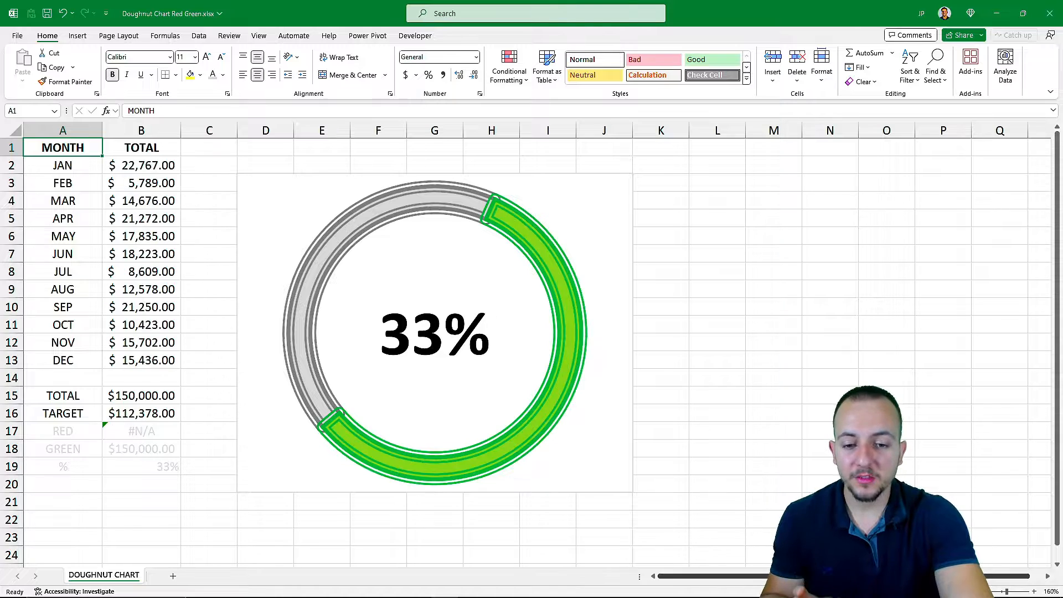
key("F9")
key("F9")
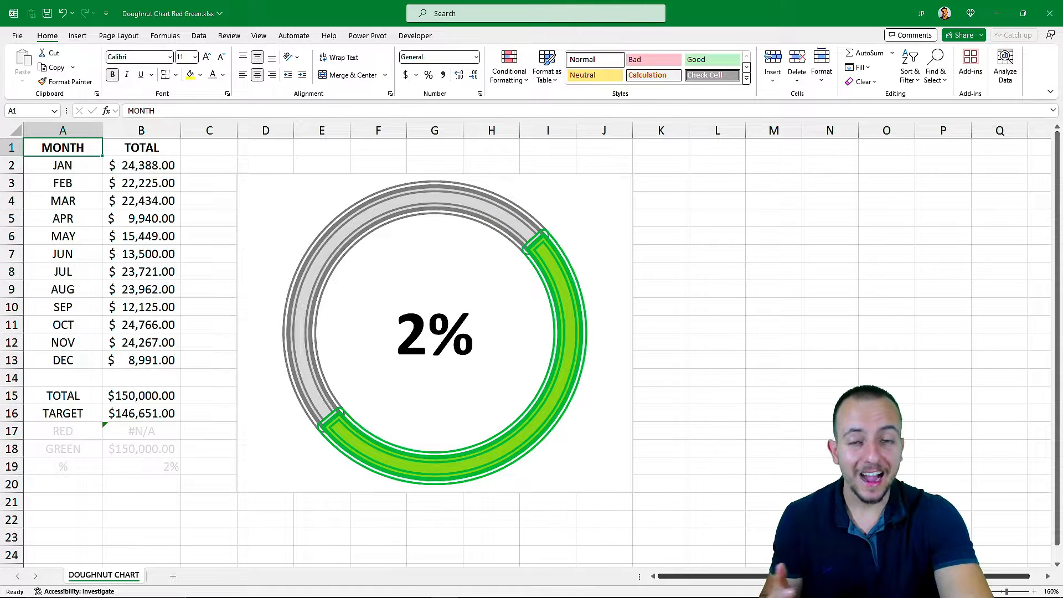
key("F9")
key("F9")
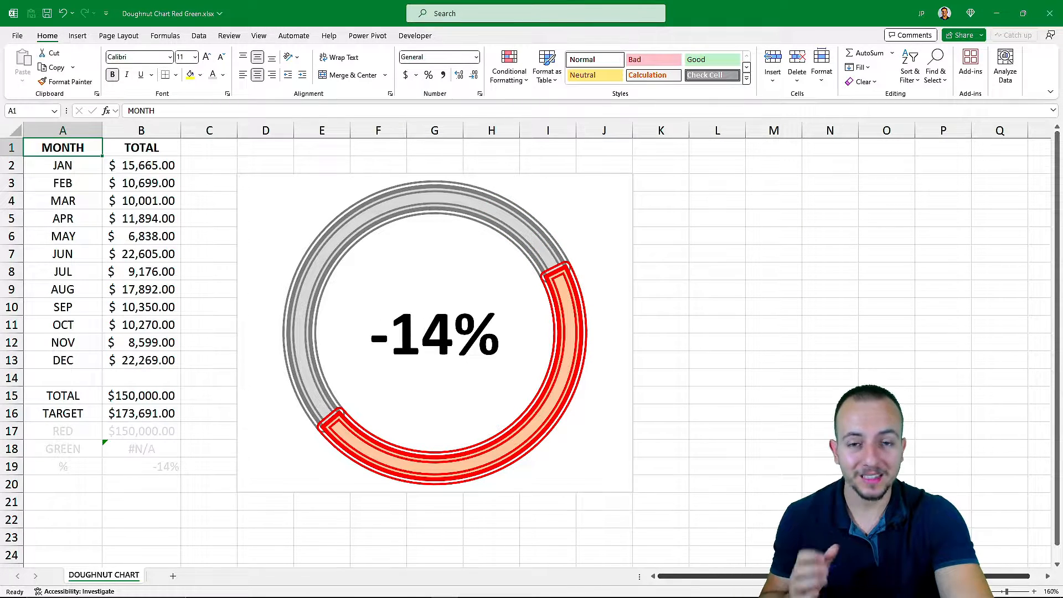
key("F9")
key("F9")
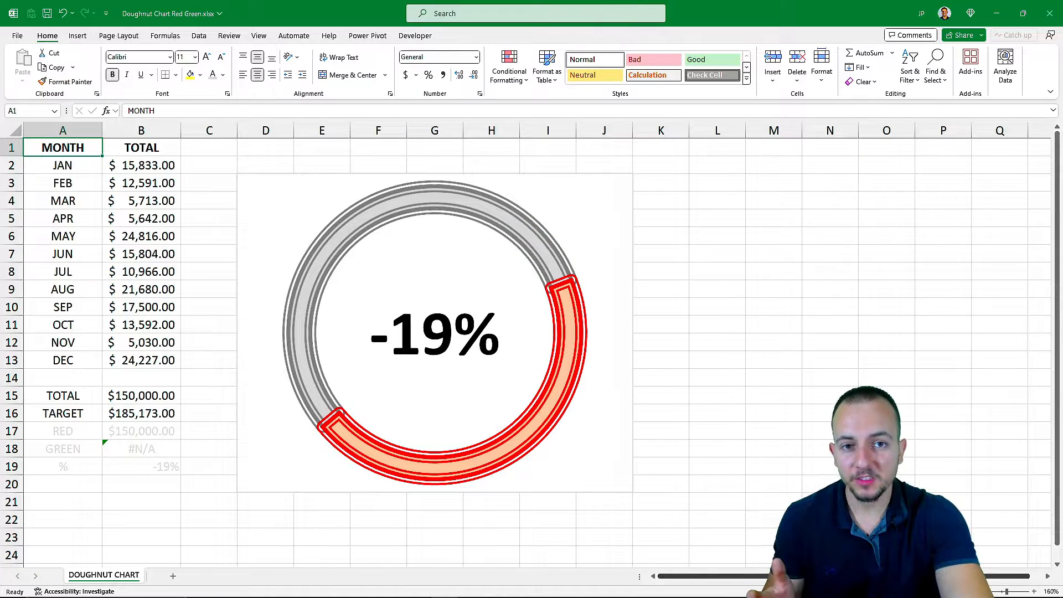
key("F9")
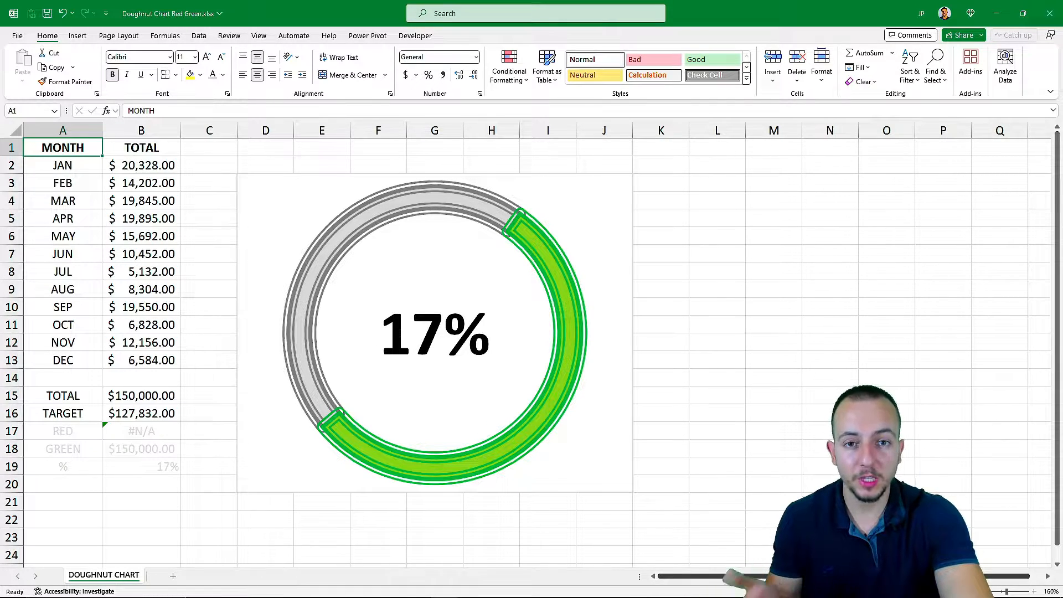
key("F9")
key("F9")
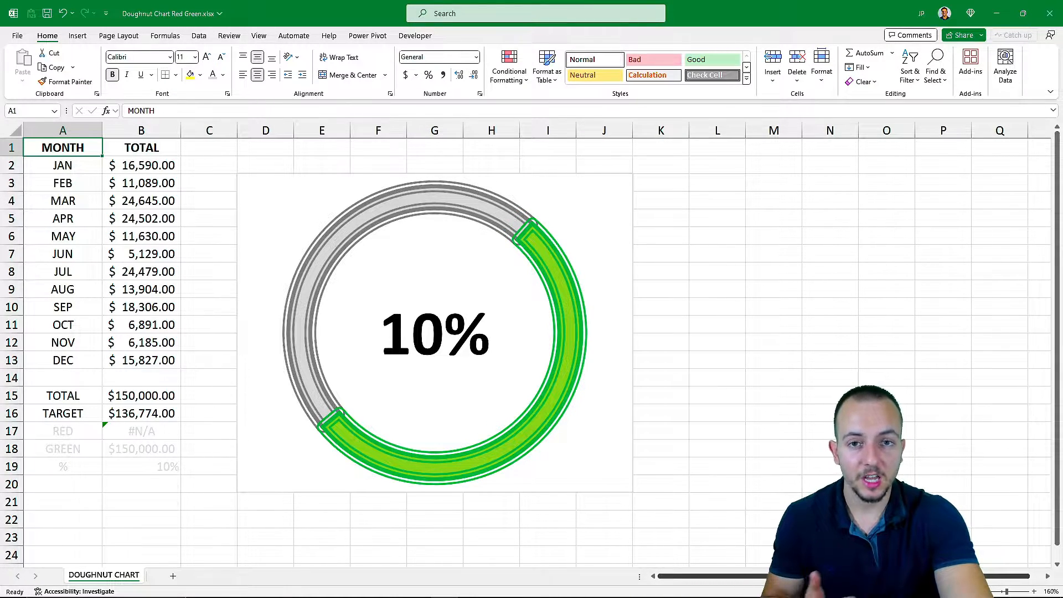
key("F9")
key("F9")
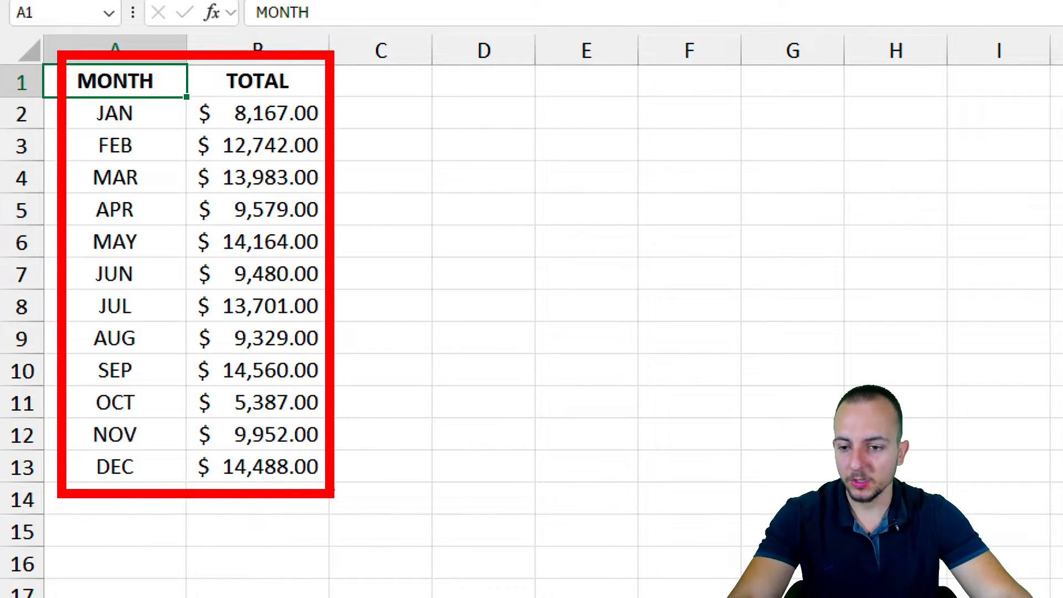
Label cell A15 as TOTAL
left_click_drag(135, 532, 221, 563)
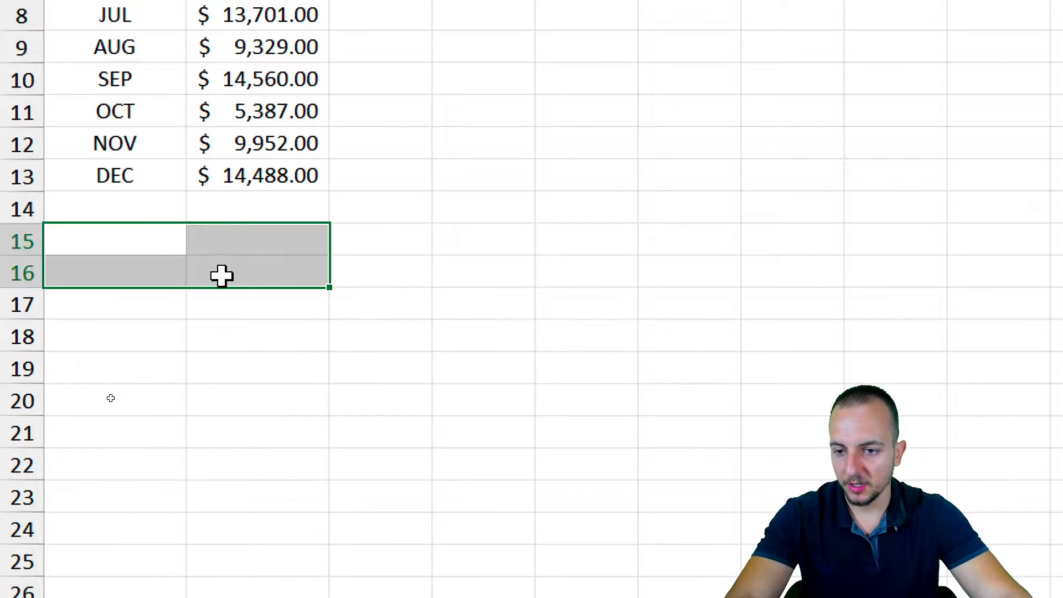
left_click(171, 244)
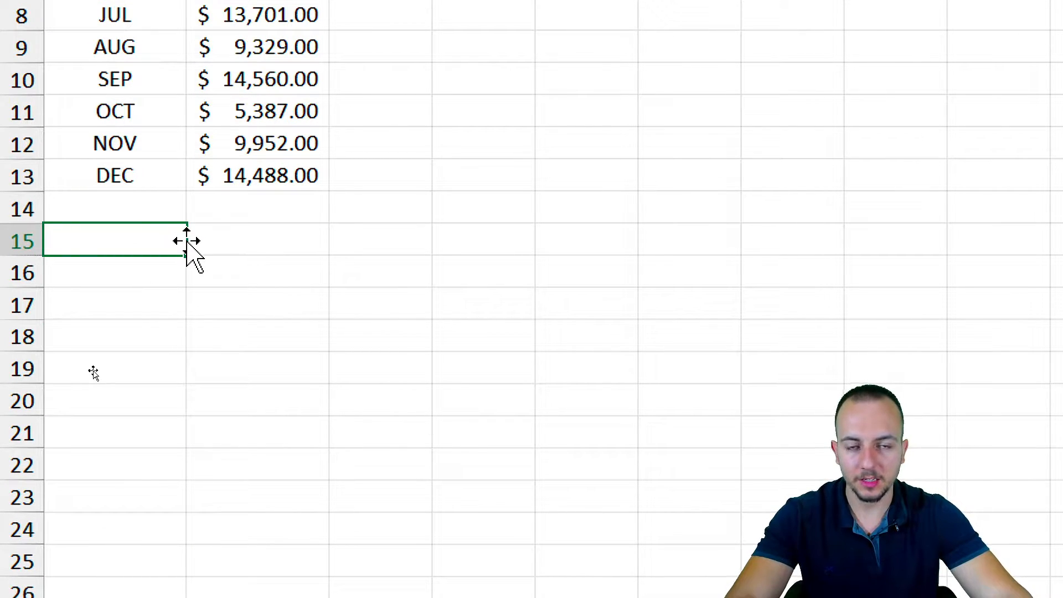
type("TOTAL")
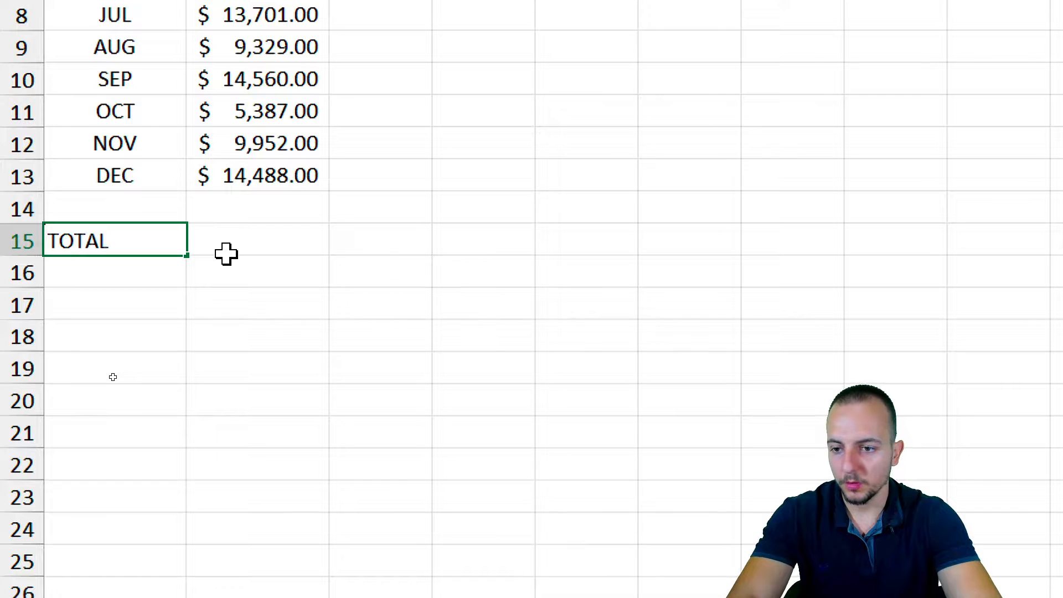
key("Return")
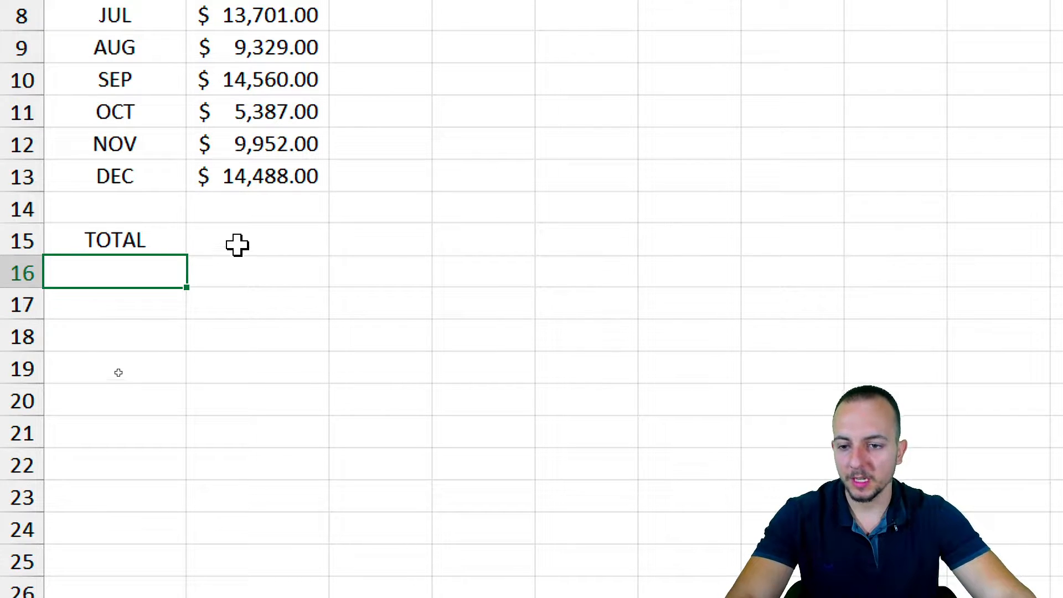
Enter =SUM(B2:B13) in B15 so it totals the monthly values, $135,532.00
left_click(241, 242)
scroll(221, 80, "up", 3)
left_click_drag(263, 71, 259, 421)
scroll(240, 527, "down", 2)
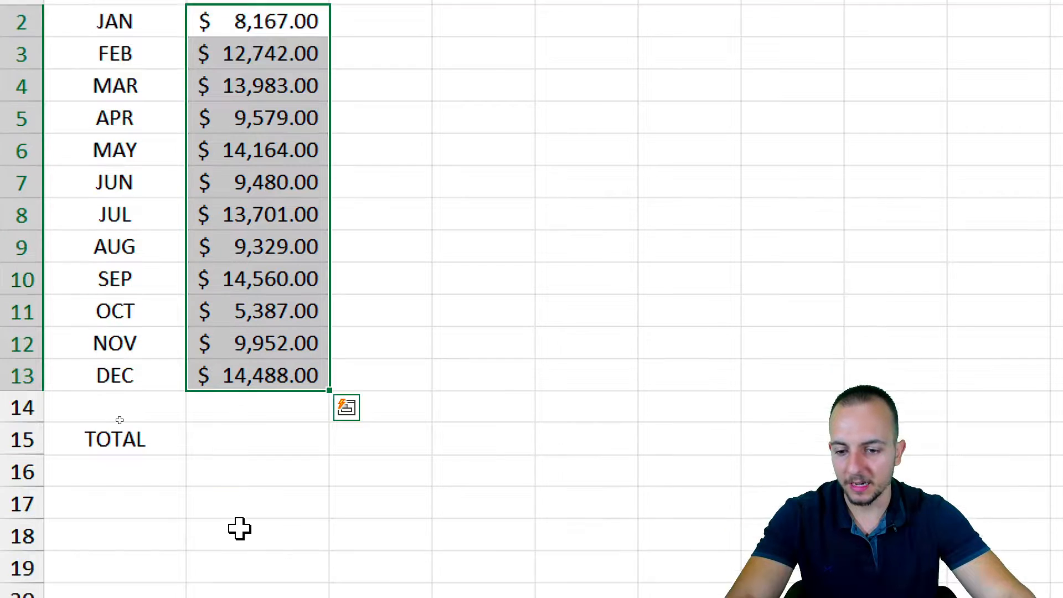
left_click(261, 399)
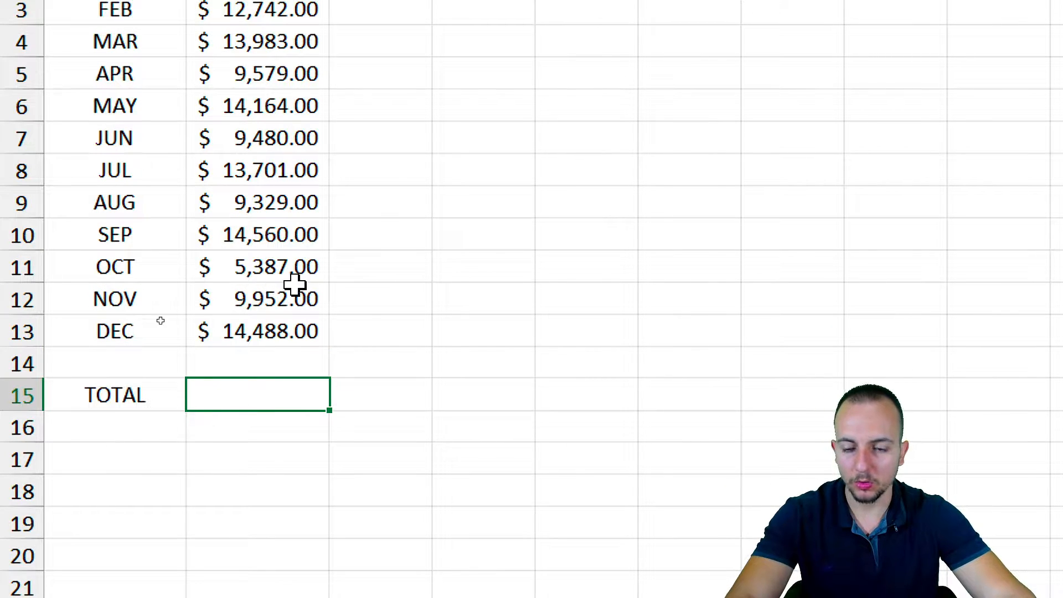
type("=")
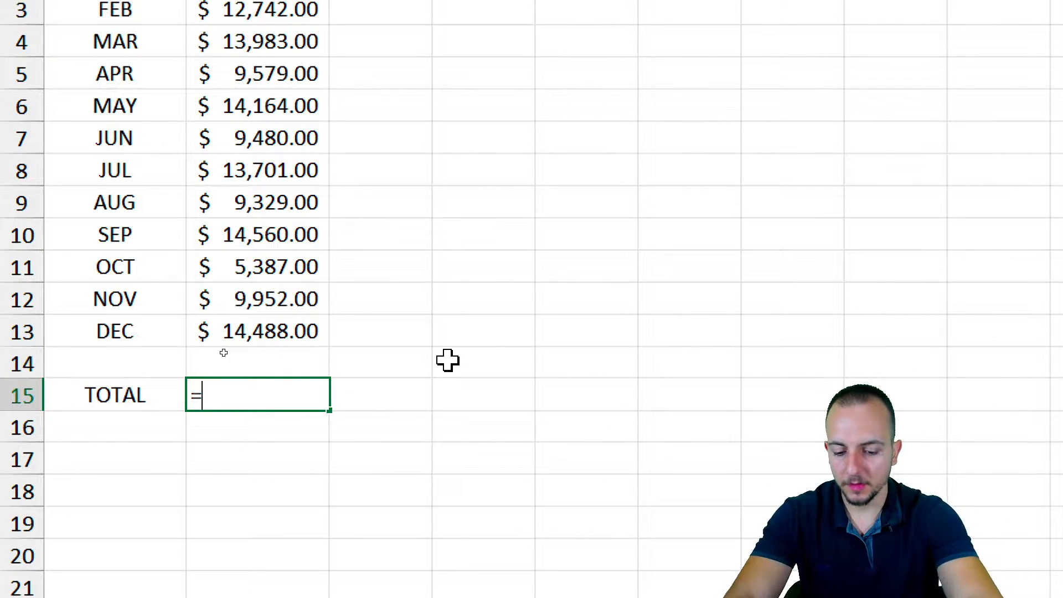
type("SUM")
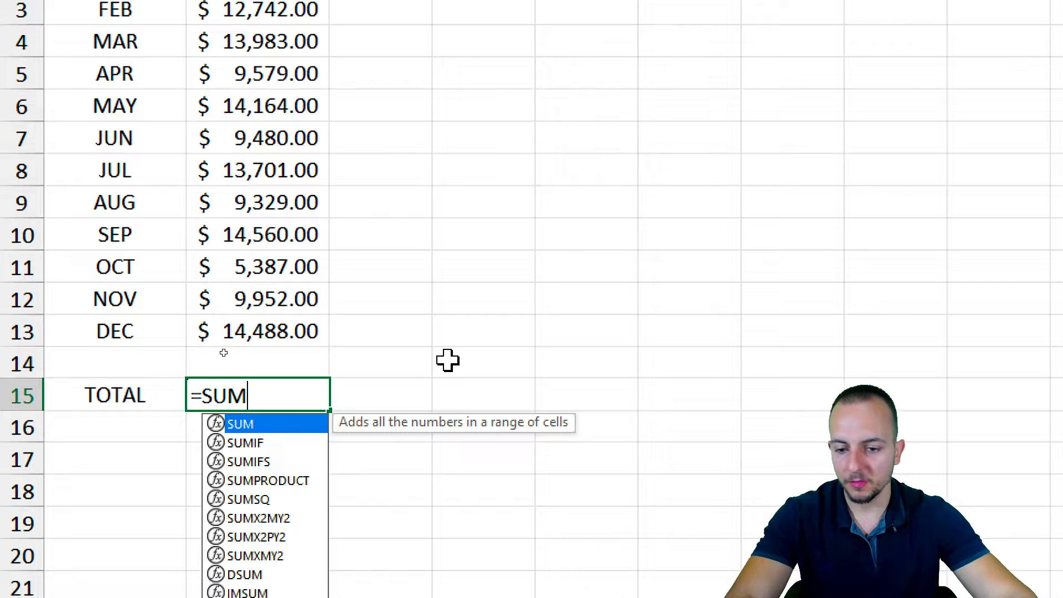
double_click(280, 421)
left_click_drag(235, 322, 244, 83)
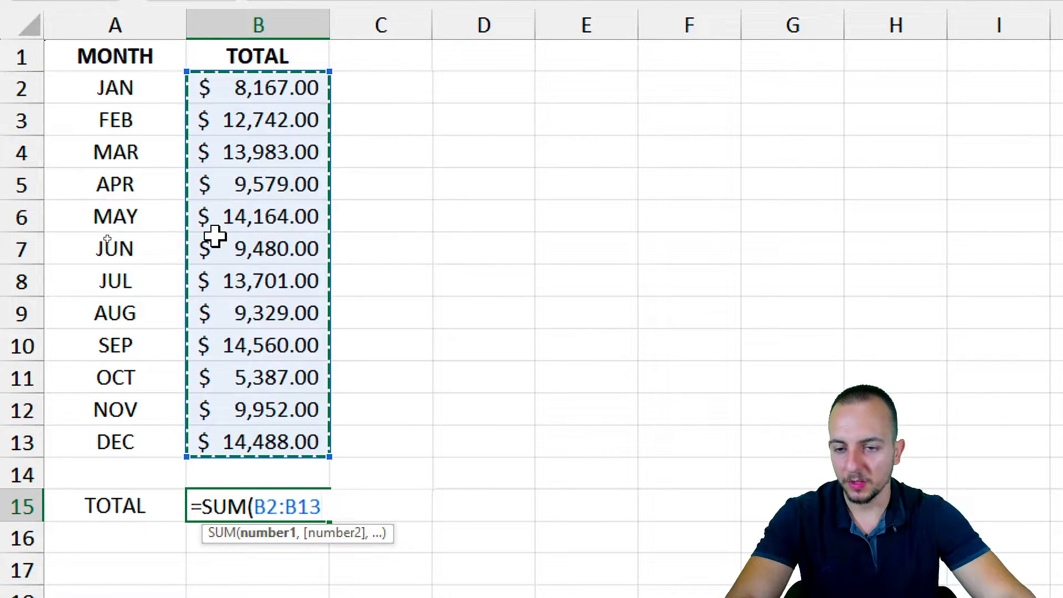
key("Return")
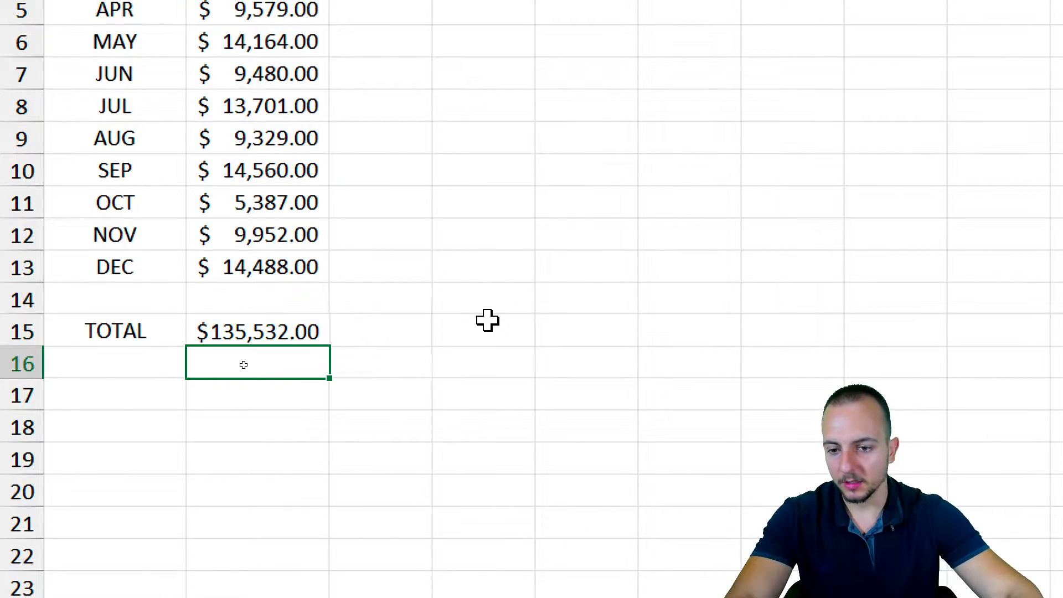
left_click(125, 274)
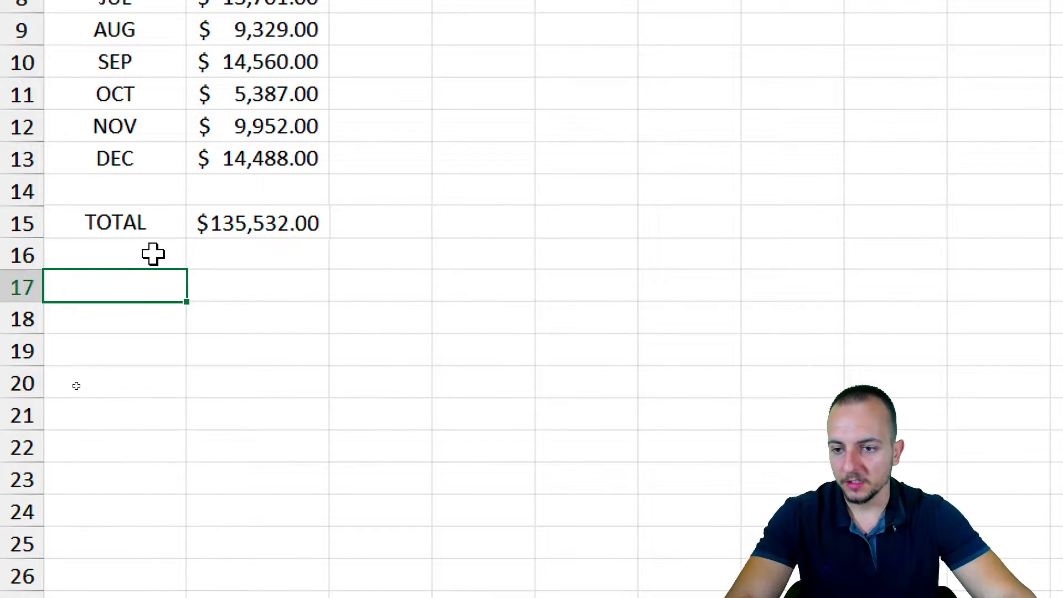
left_click(151, 254)
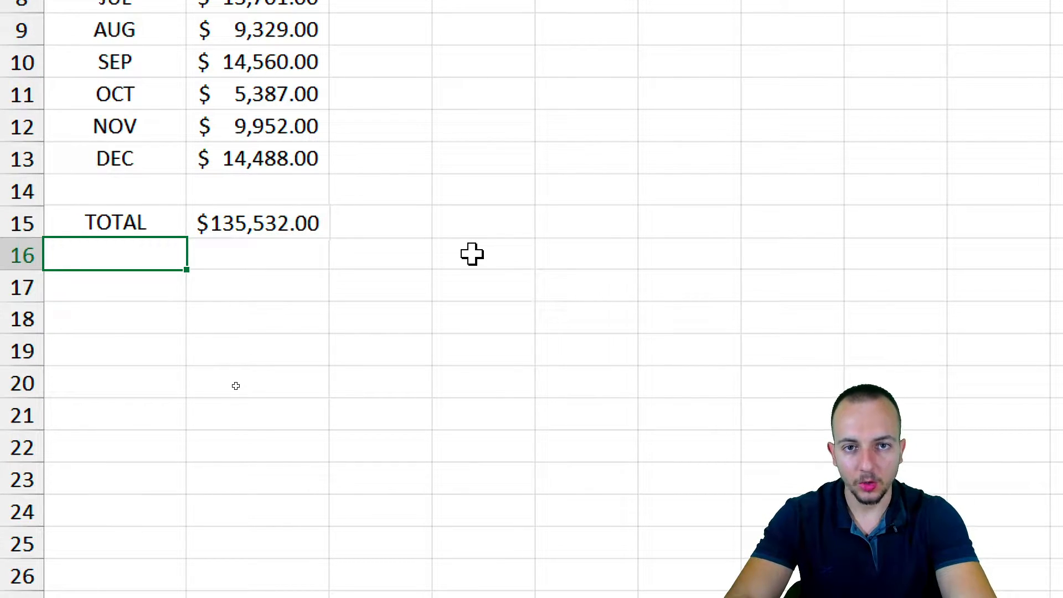
type("TARGET")
key("Tab")
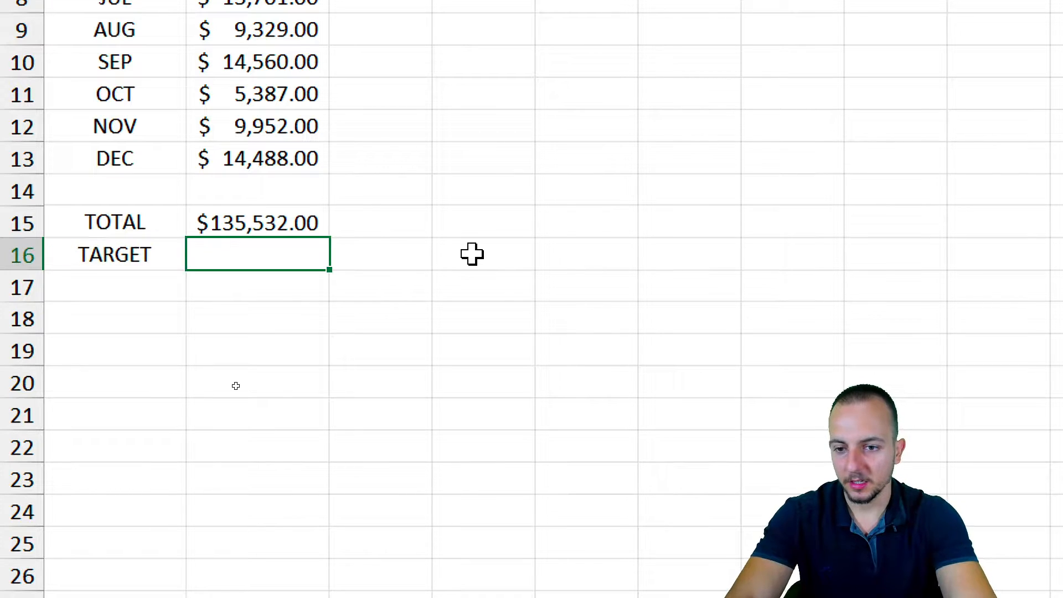
type("150000")
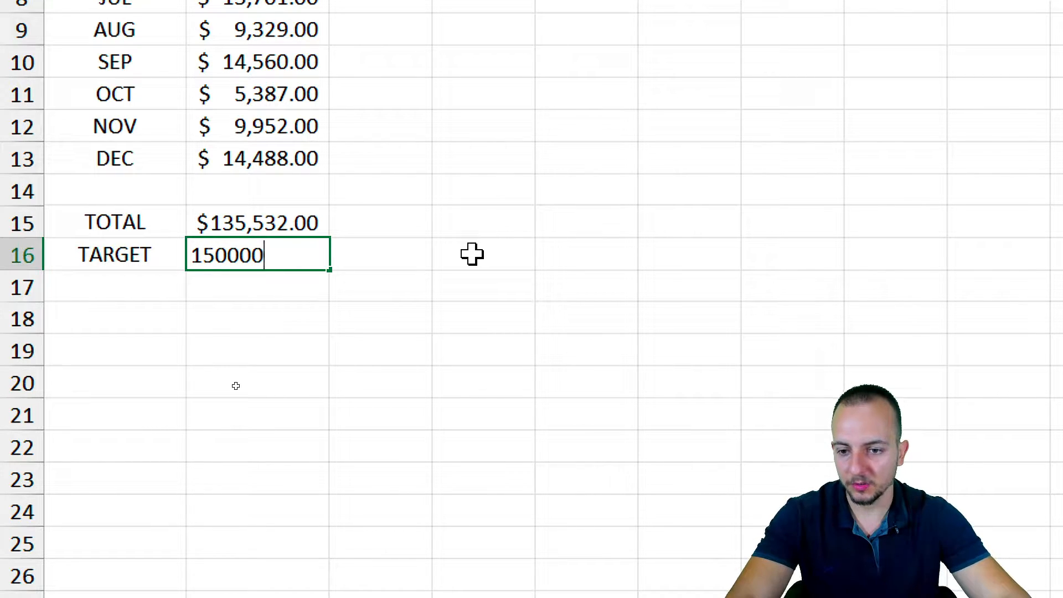
key("Return")
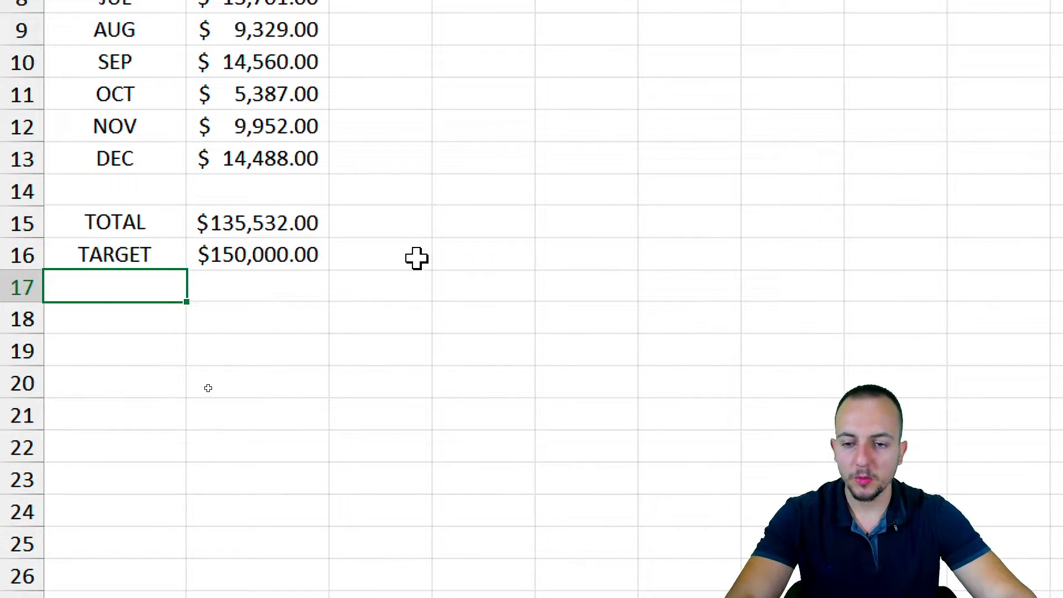
left_click_drag(328, 222, 420, 165)
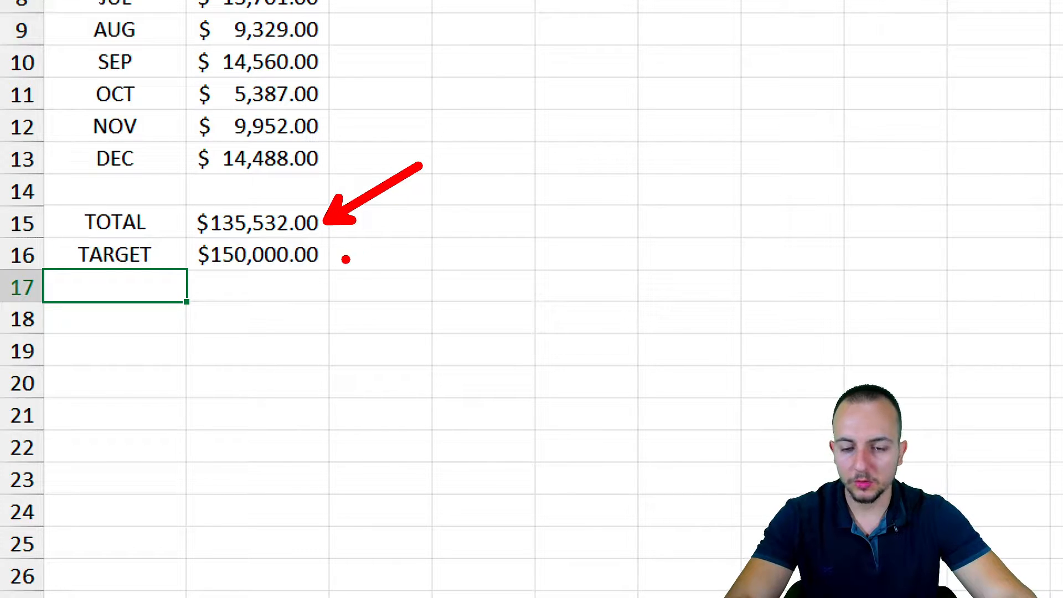
left_click_drag(345, 260, 476, 210)
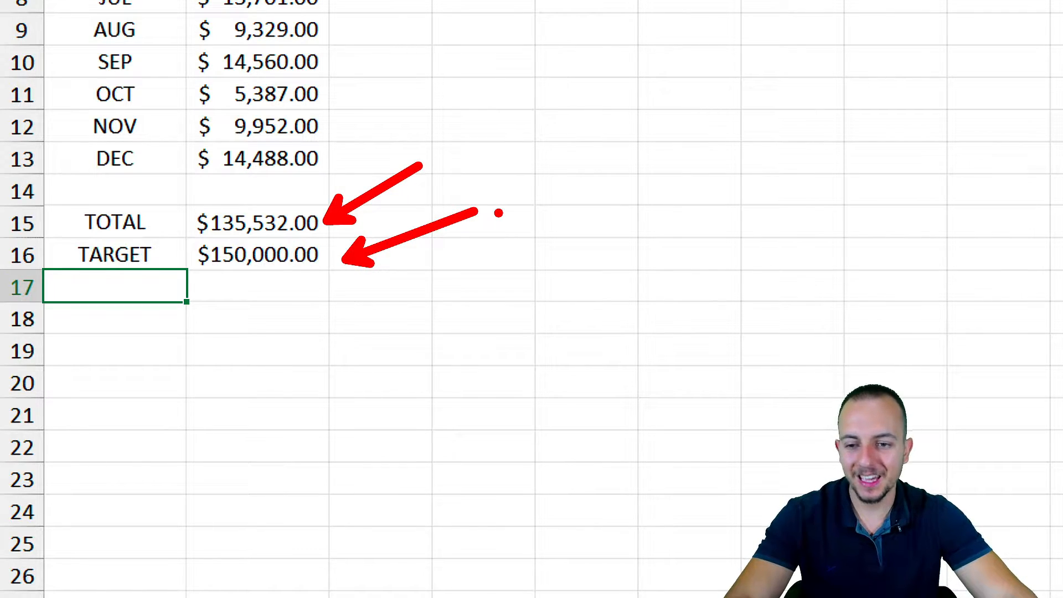
key("ctrl+z")
key("ctrl+z")
mouse_move(189, 236)
left_mouse_down()
mouse_move(291, 277)
mouse_move(335, 282)
left_mouse_up()
key("ctrl+z")
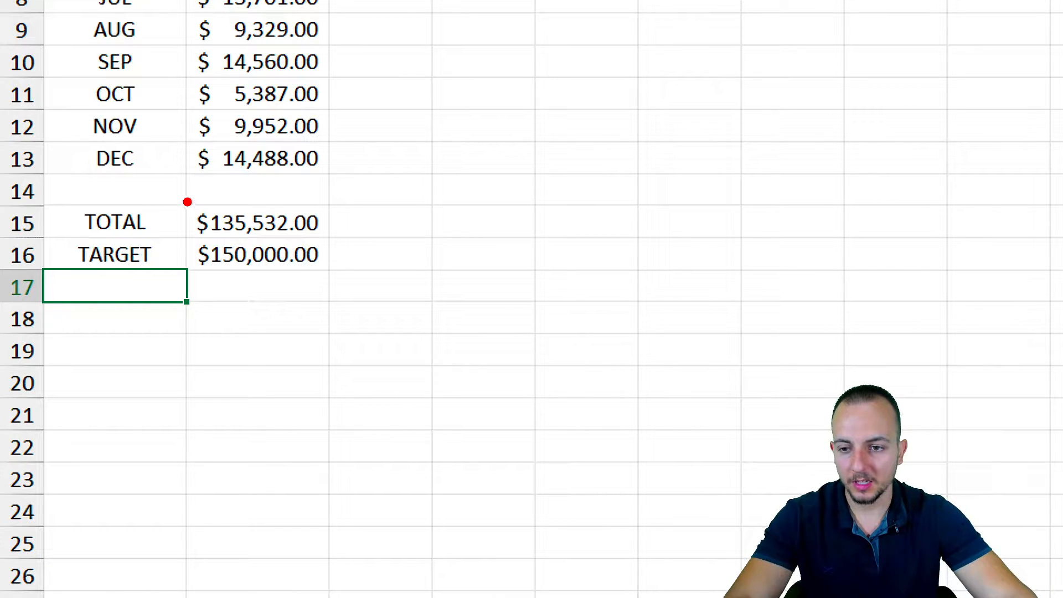
left_click_drag(184, 198, 336, 245)
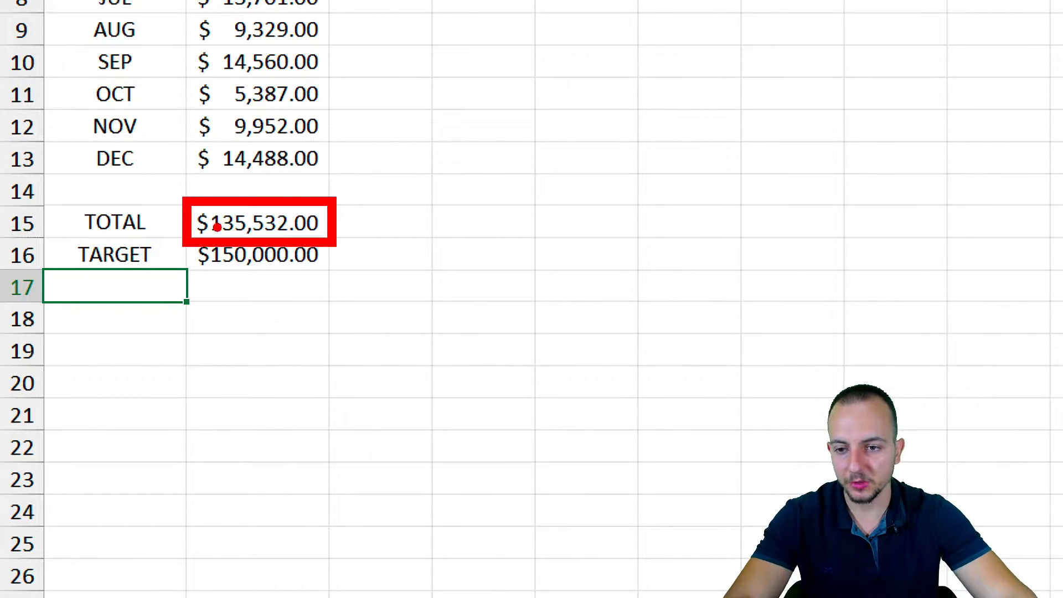
key("Escape")
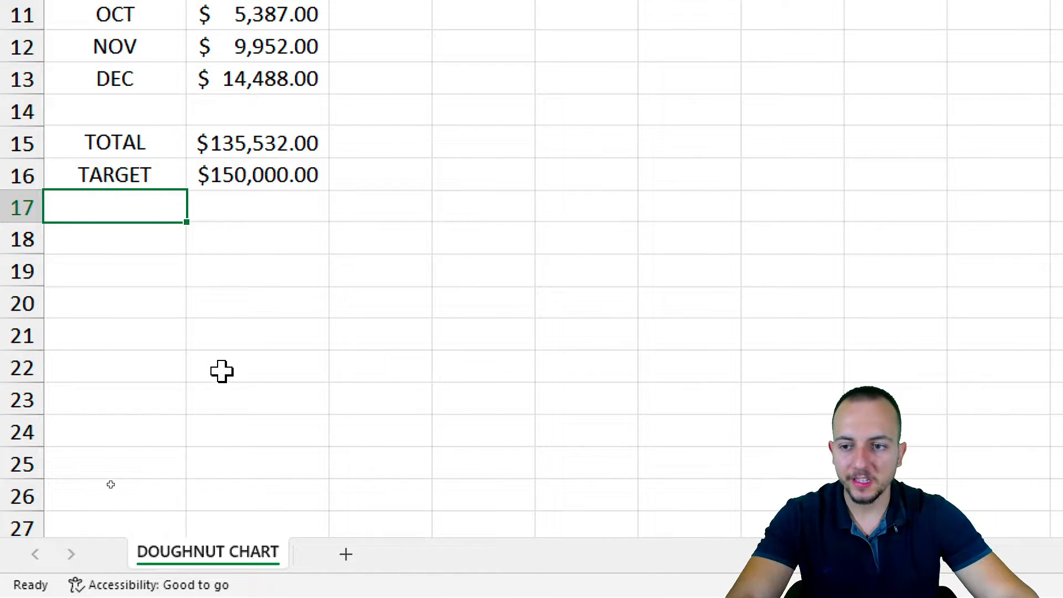
key("ctrl+2")
left_click_drag(183, 157, 340, 193)
left_click_drag(369, 226, 456, 287)
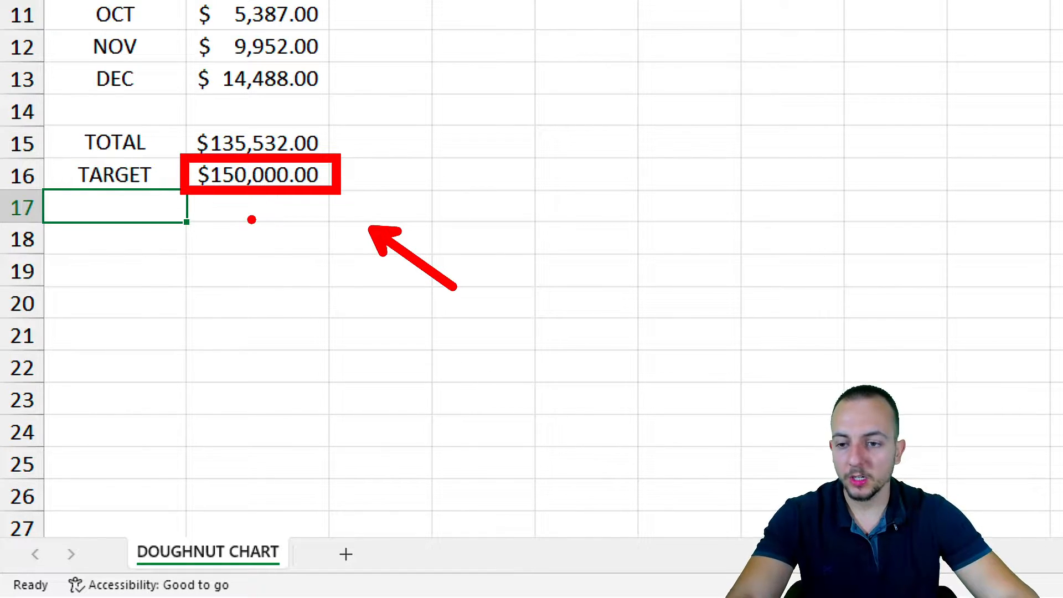
key("Escape")
left_click_drag(161, 213, 148, 243)
left_click(141, 213)
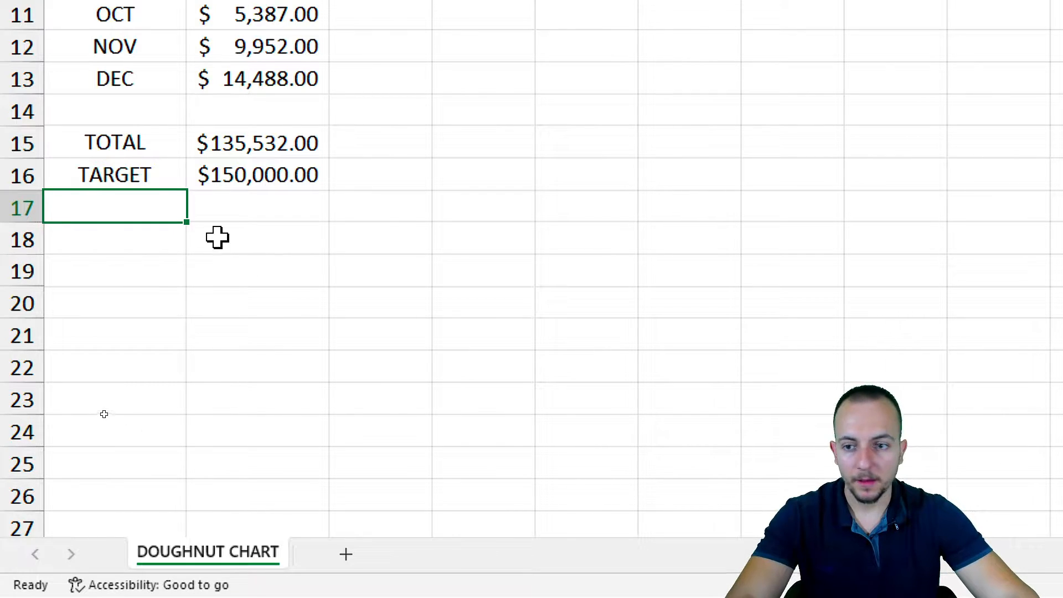
Add the labels RED and GREEN in A17 and A18 beneath TARGET
left_click_drag(149, 209, 208, 239)
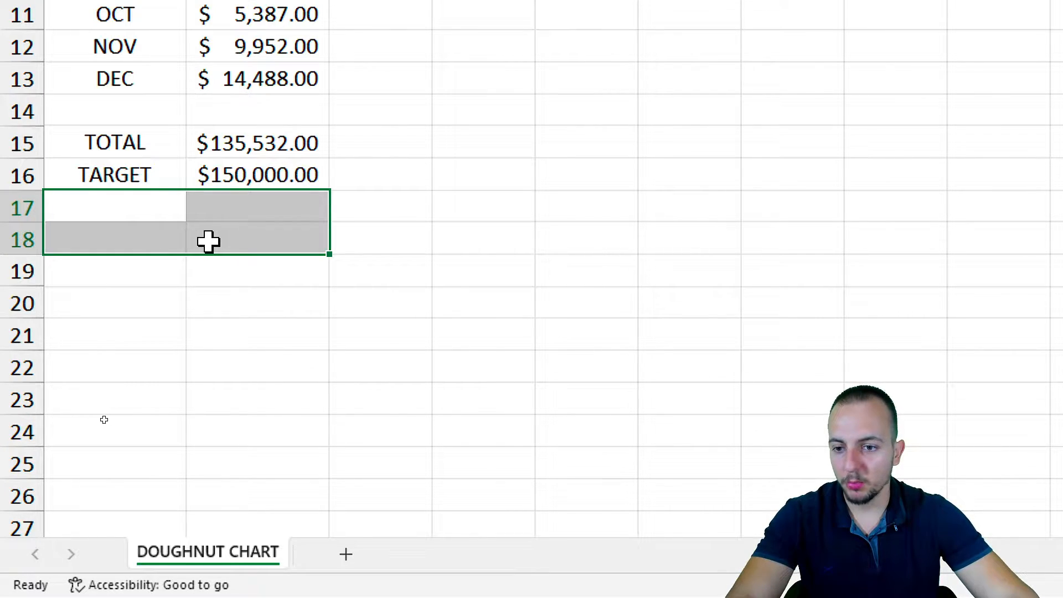
left_click(161, 206)
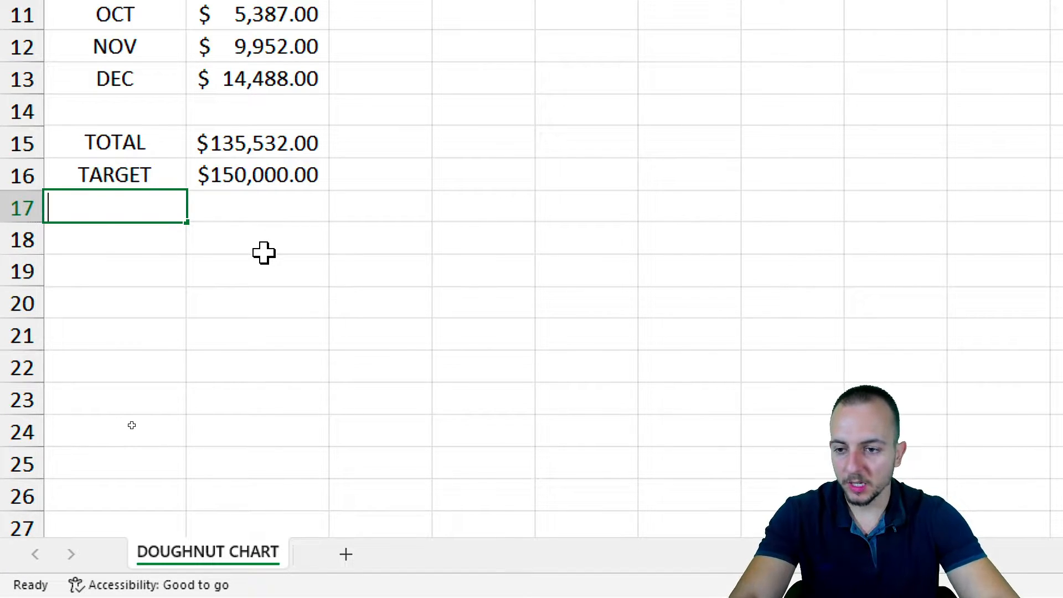
type("RED")
key("Return")
type("GREE")
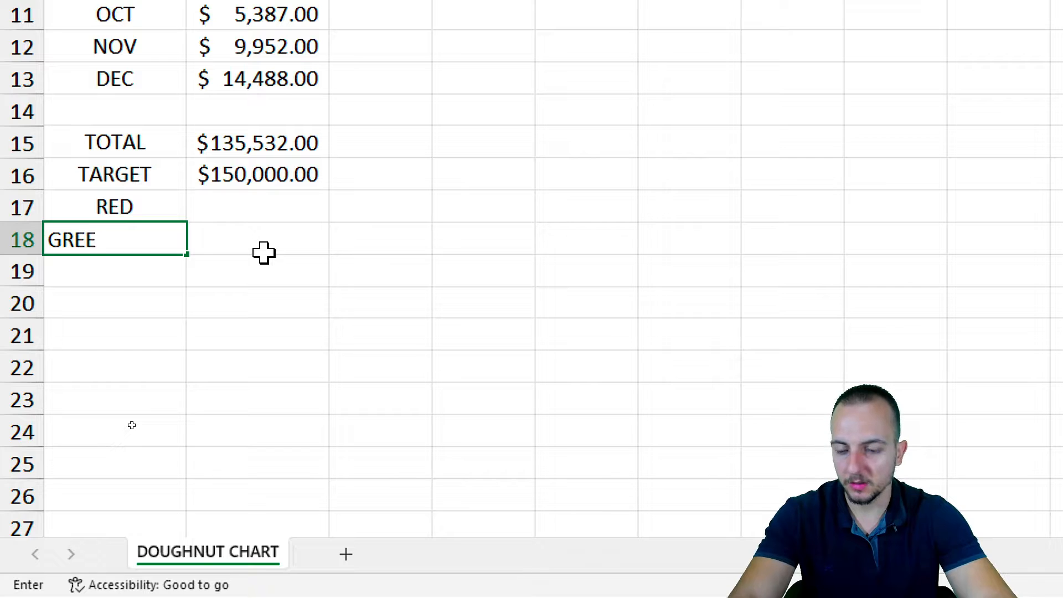
type("N")
key("Return")
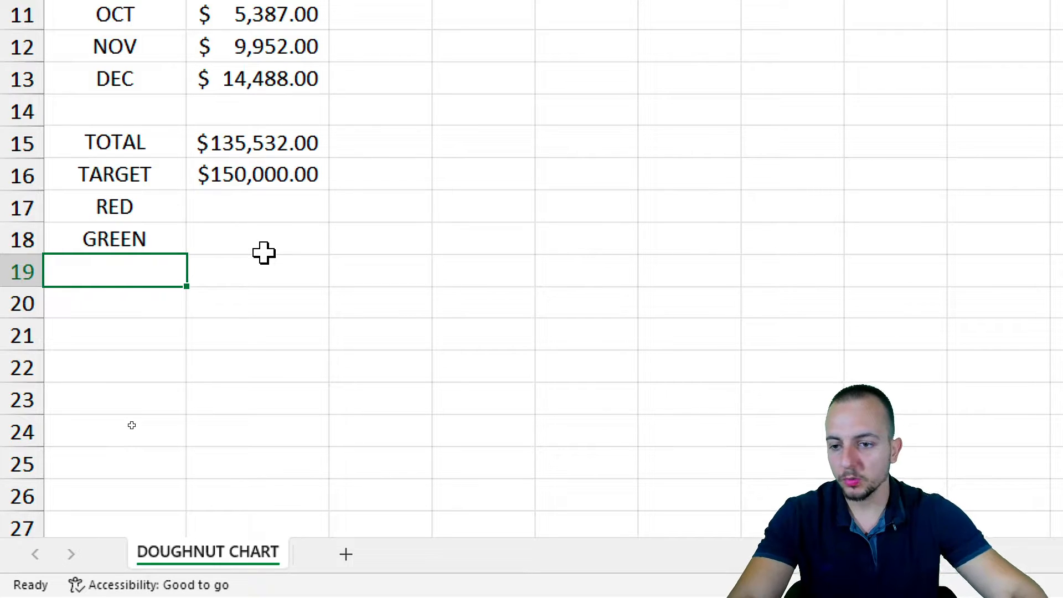
Enter 150000 as the RED value in B17
left_click(261, 206)
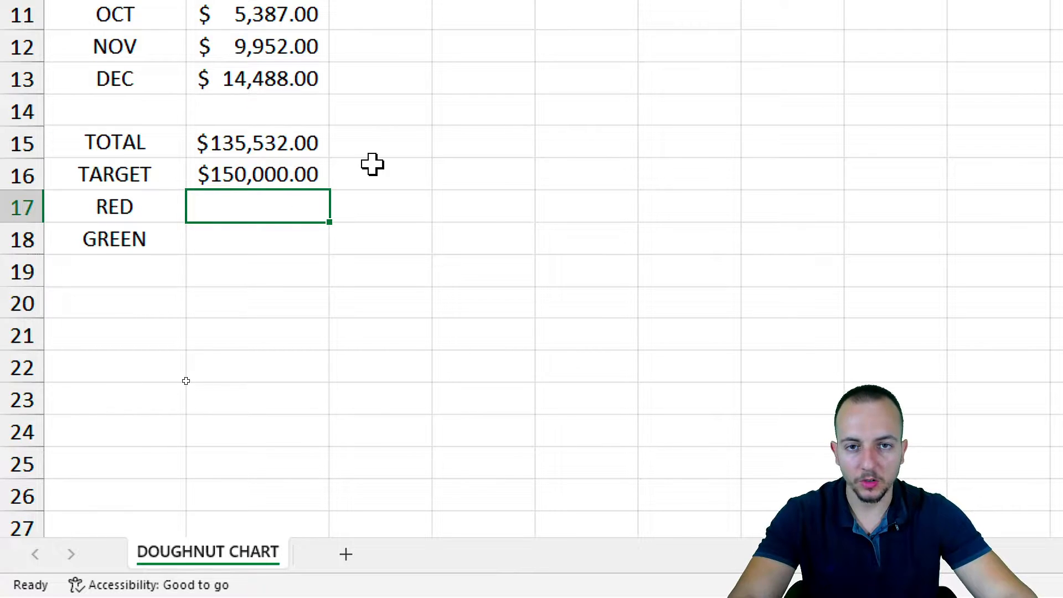
type("=")
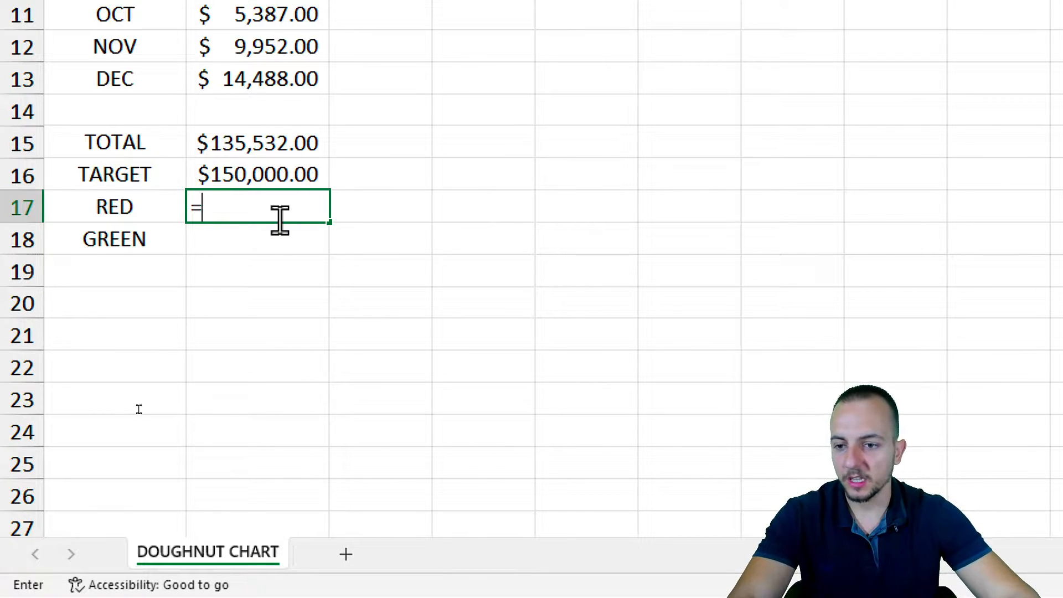
key("Escape")
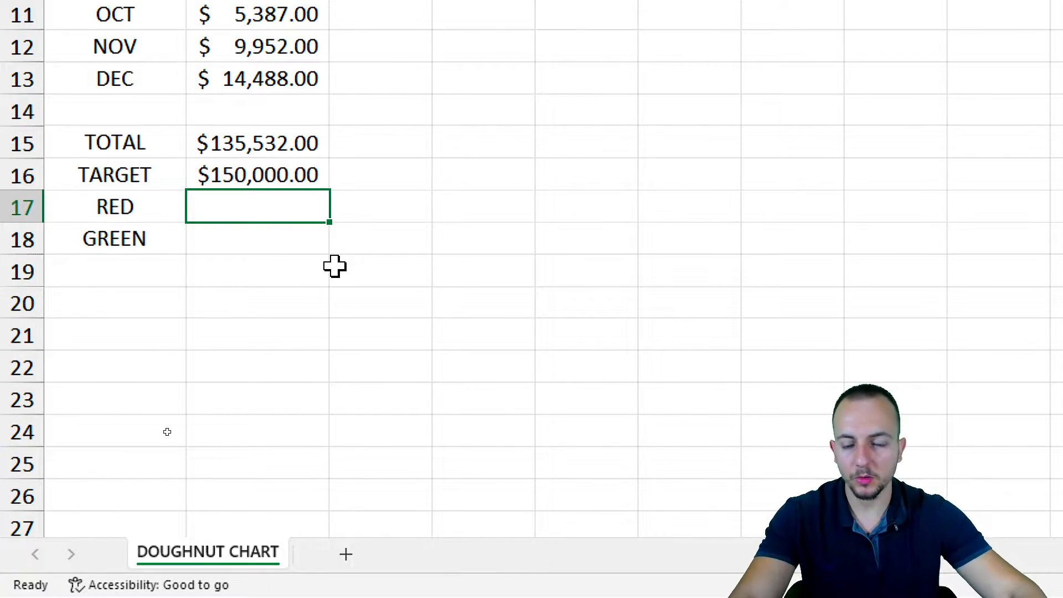
left_click_drag(161, 211, 204, 205)
left_click(228, 204)
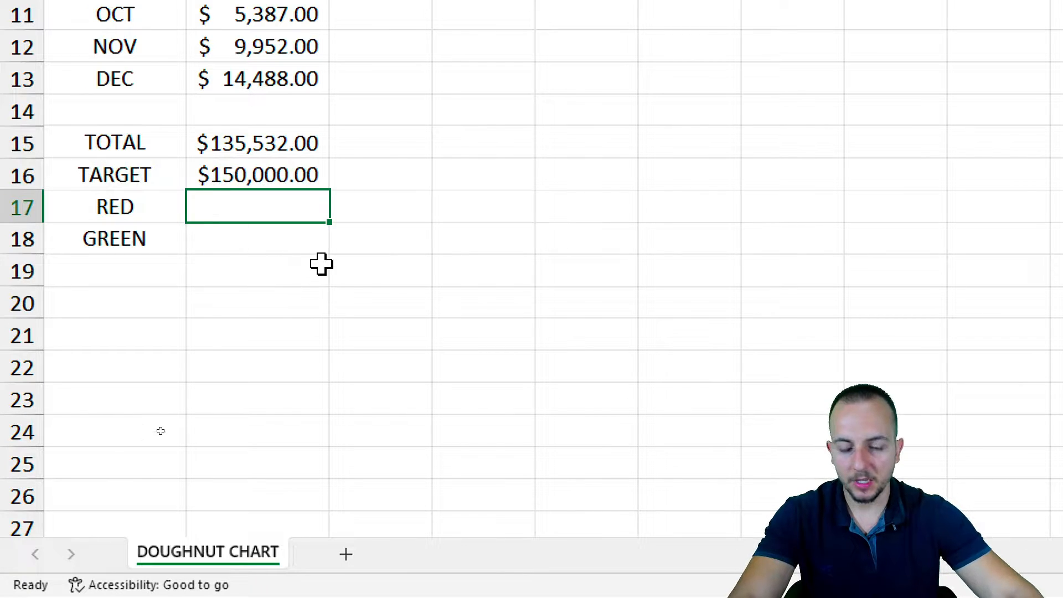
type("150000")
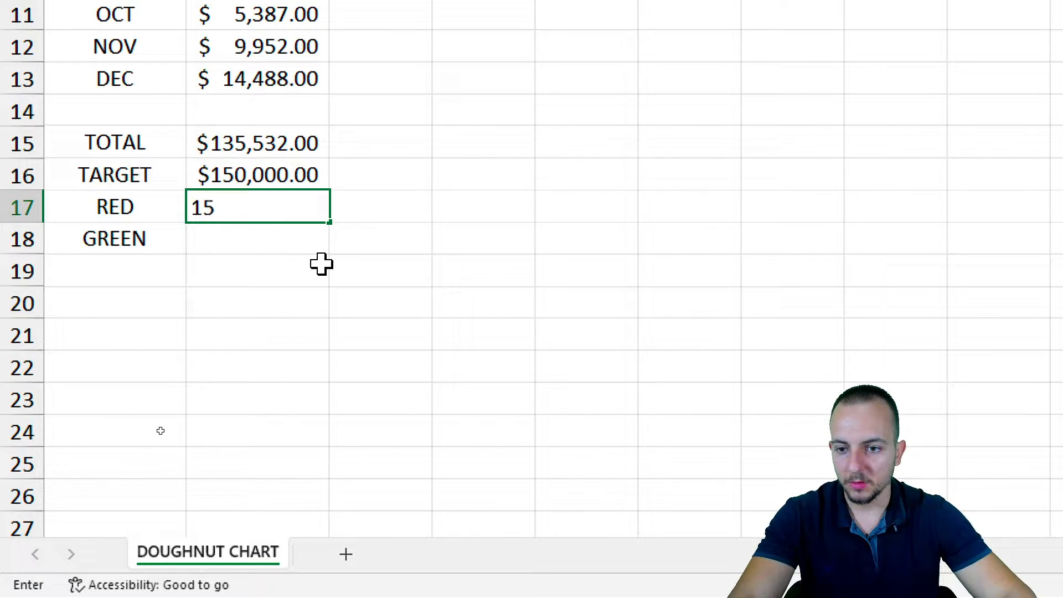
key("Return")
Enter 150000 as the GREEN value in B18
type("1500000.00")
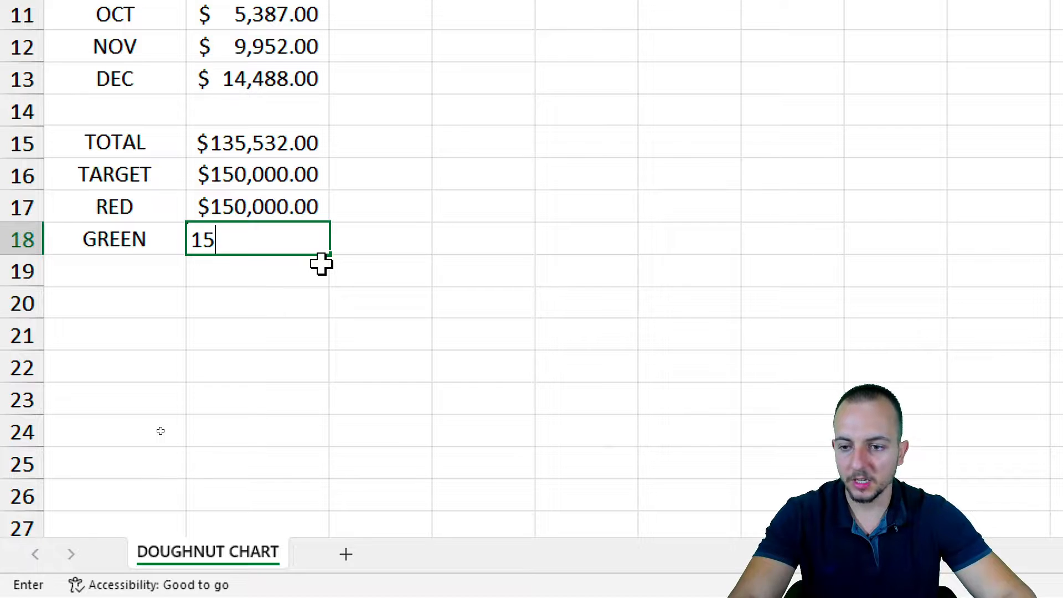
key("Return")
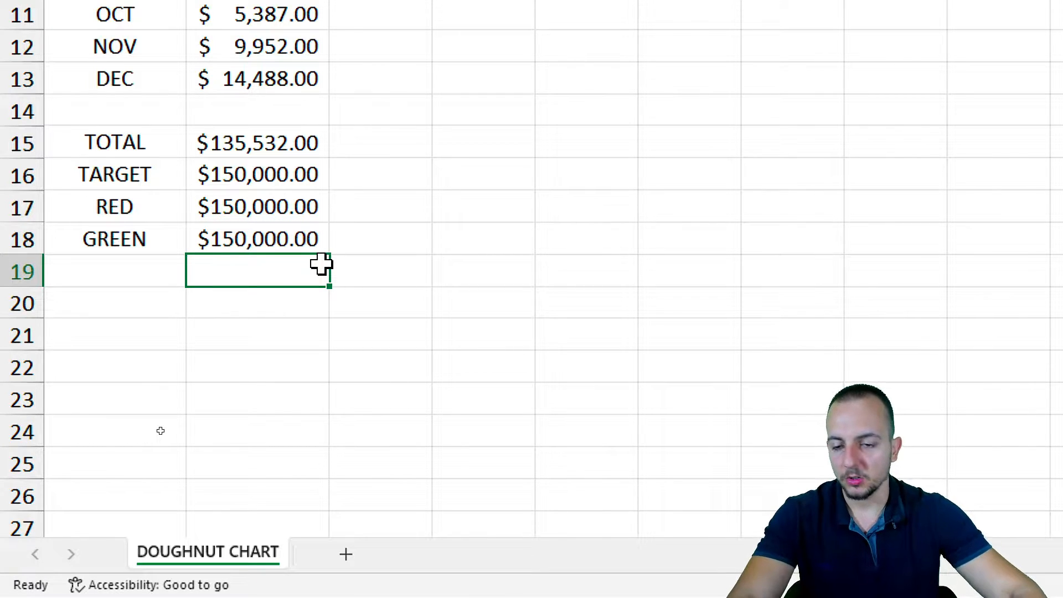
left_click(309, 208)
left_click(291, 250)
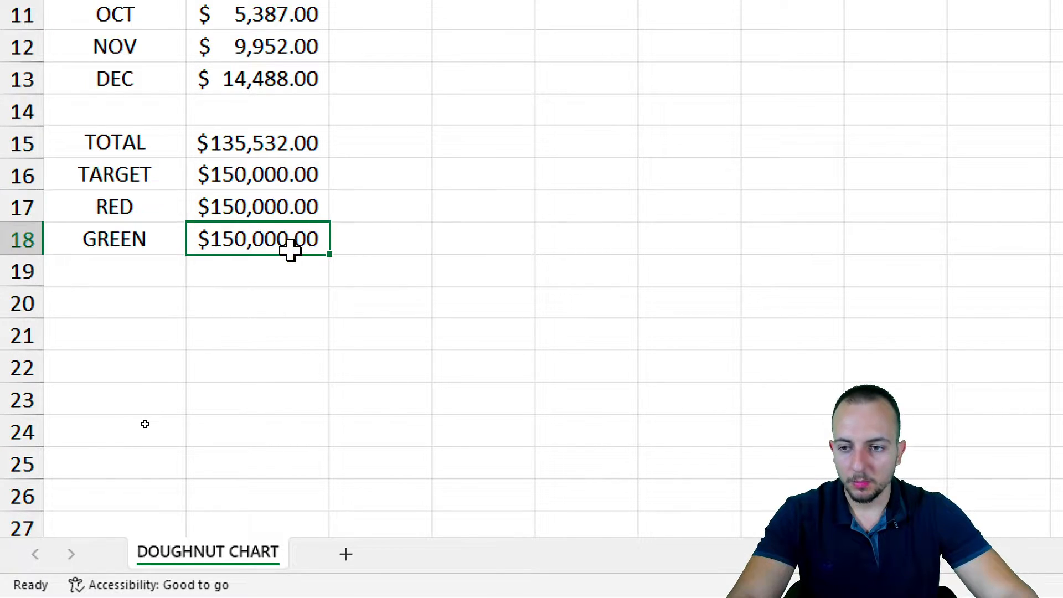
left_click_drag(285, 214, 285, 235)
Select the TARGET, RED and GREEN rows (A16:B18) as the chart data
left_click_drag(176, 176, 273, 221)
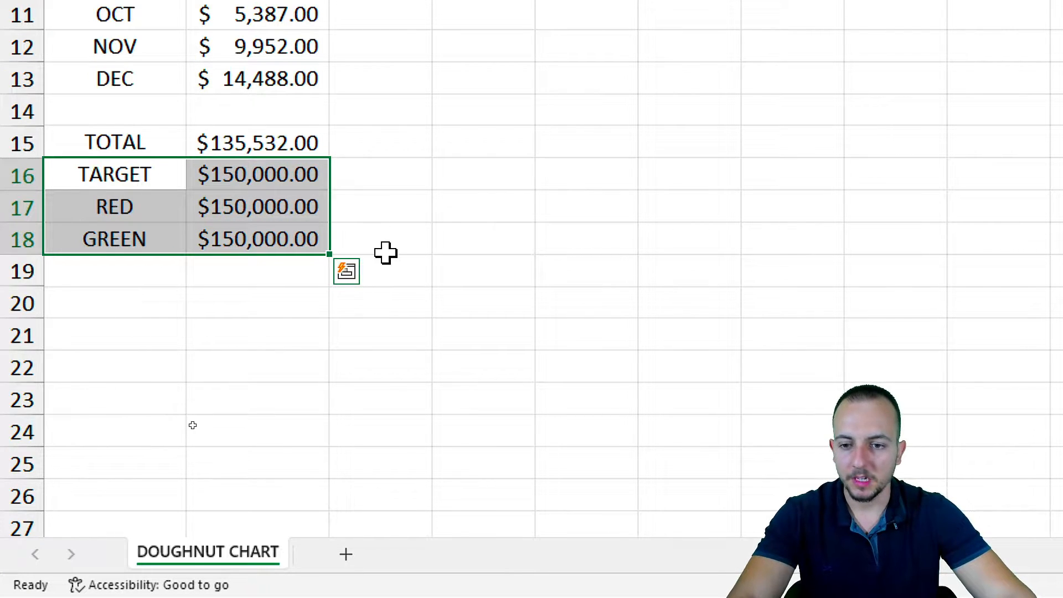
key("ctrl+2")
left_click_drag(352, 211, 434, 182)
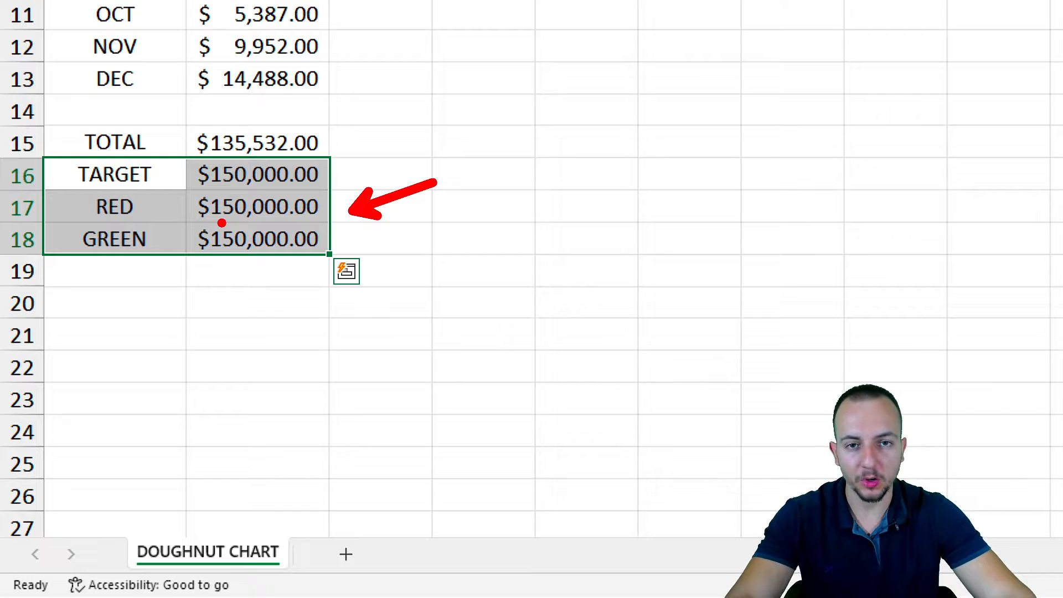
mouse_move(284, 185)
left_mouse_down()
mouse_move(217, 187)
mouse_move(339, 222)
mouse_move(244, 180)
left_mouse_up()
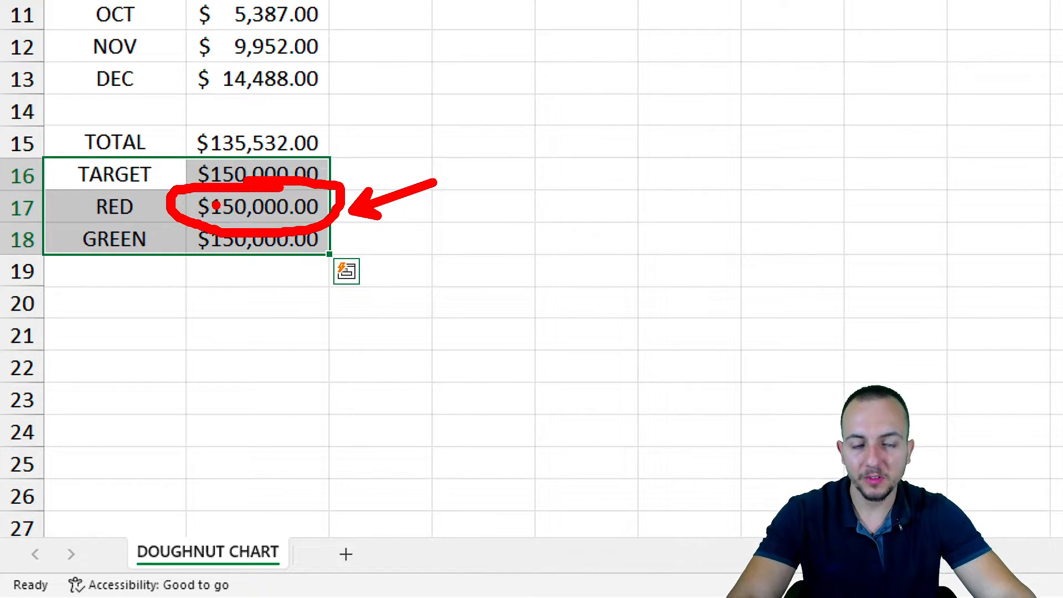
key("Escape")
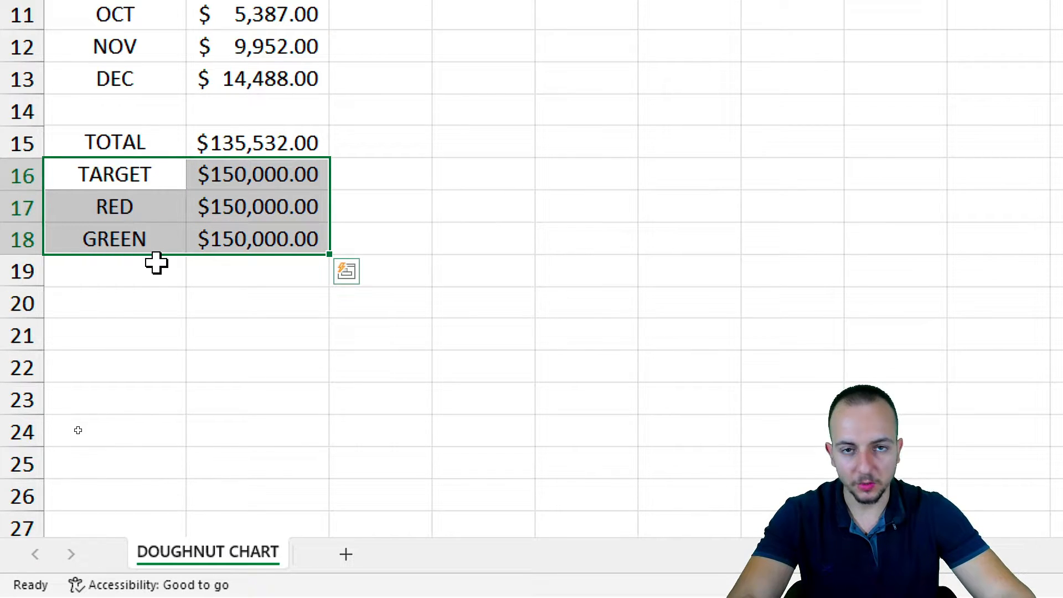
key("ctrl+2")
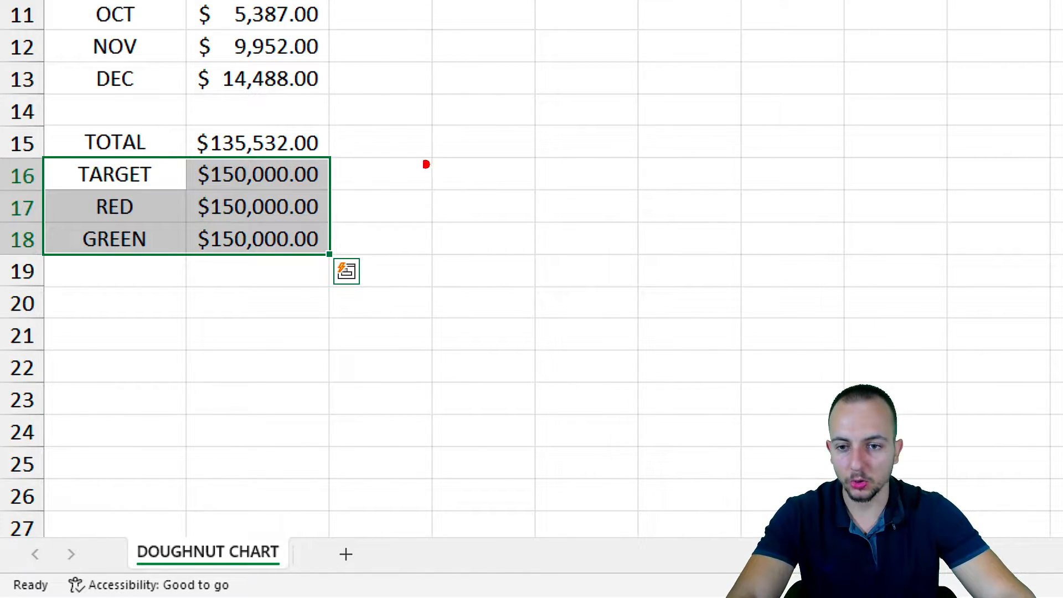
mouse_move(335, 135)
left_mouse_down()
mouse_move(373, 158)
mouse_move(349, 211)
mouse_move(381, 215)
left_mouse_up()
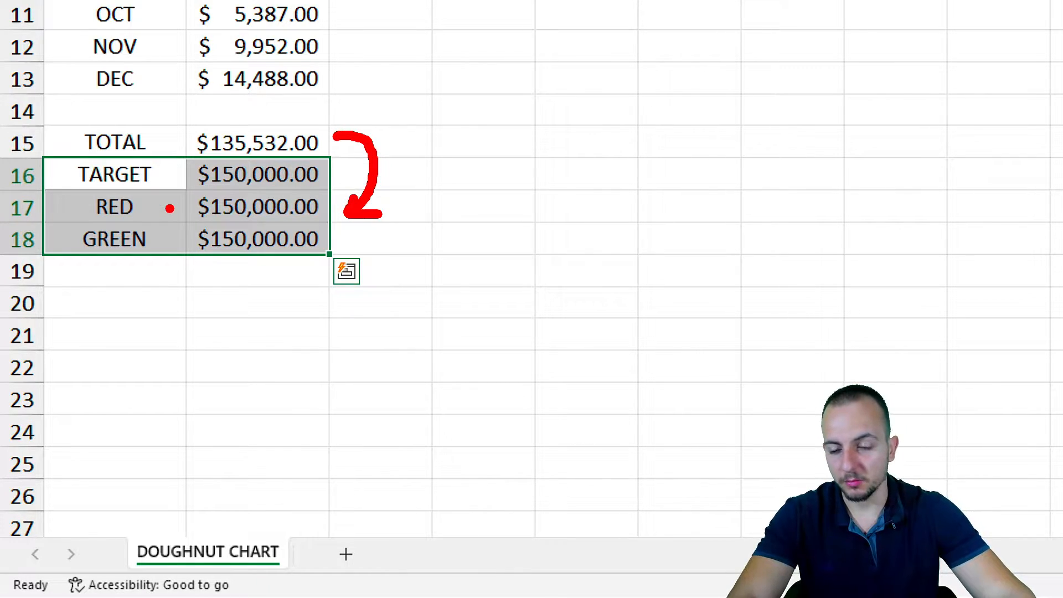
key("Escape")
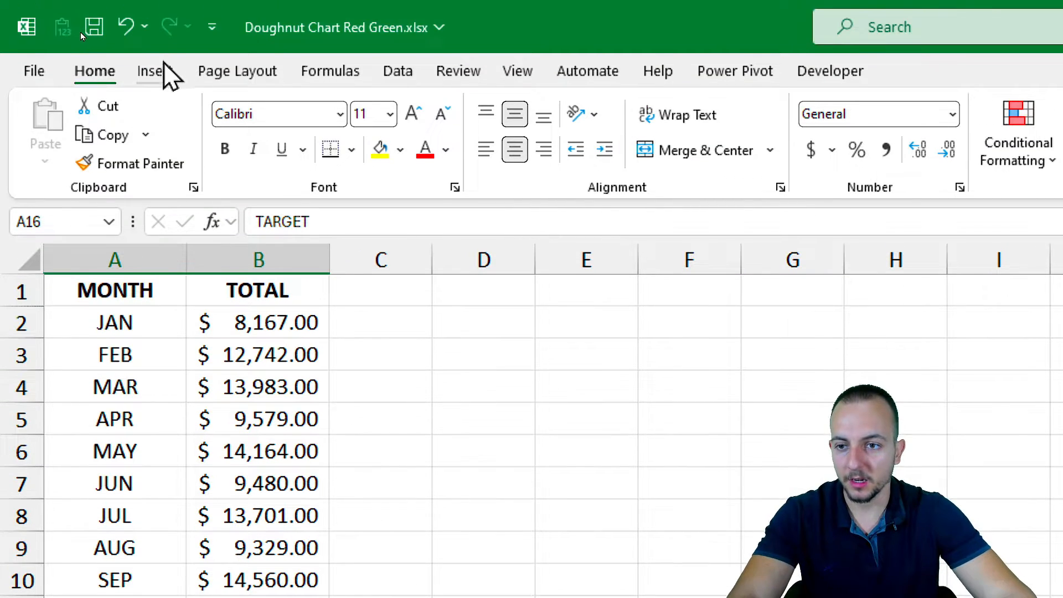
Insert a doughnut chart of TARGET, RED and GREEN and position it beside the data
left_click(155, 71)
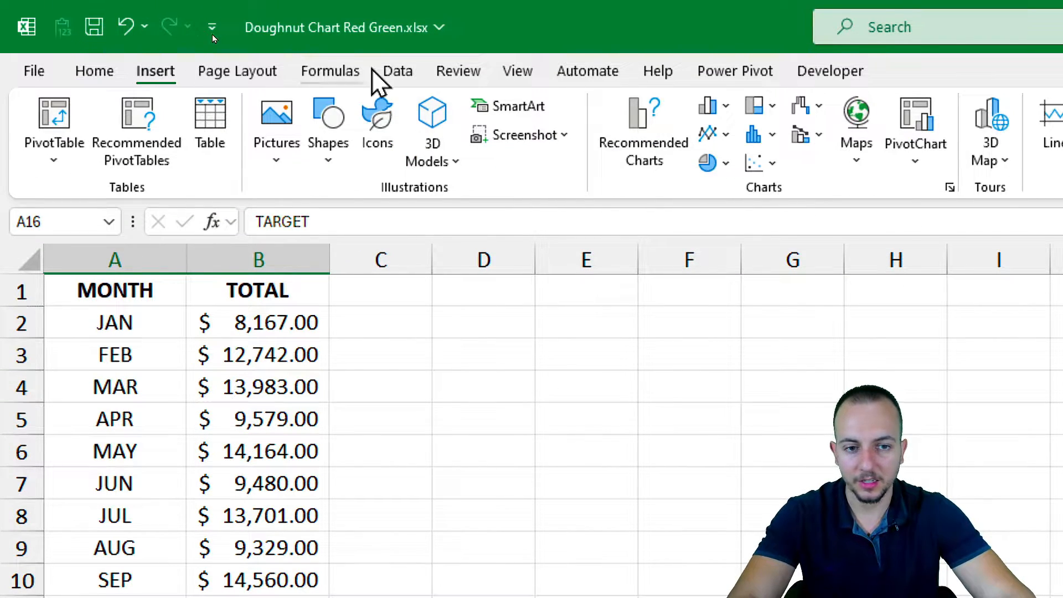
left_click(398, 171)
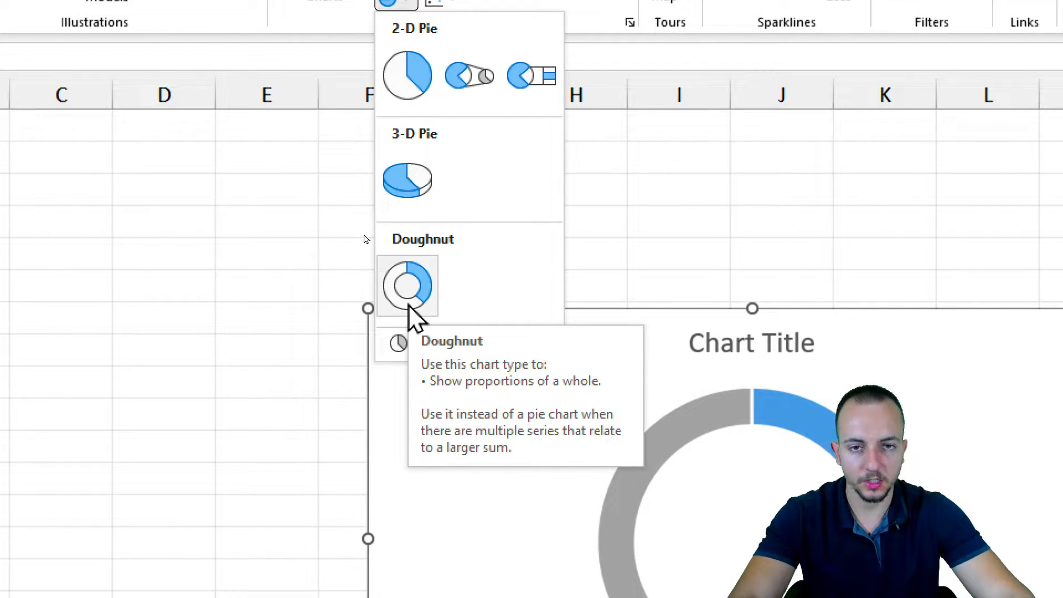
left_click(408, 286)
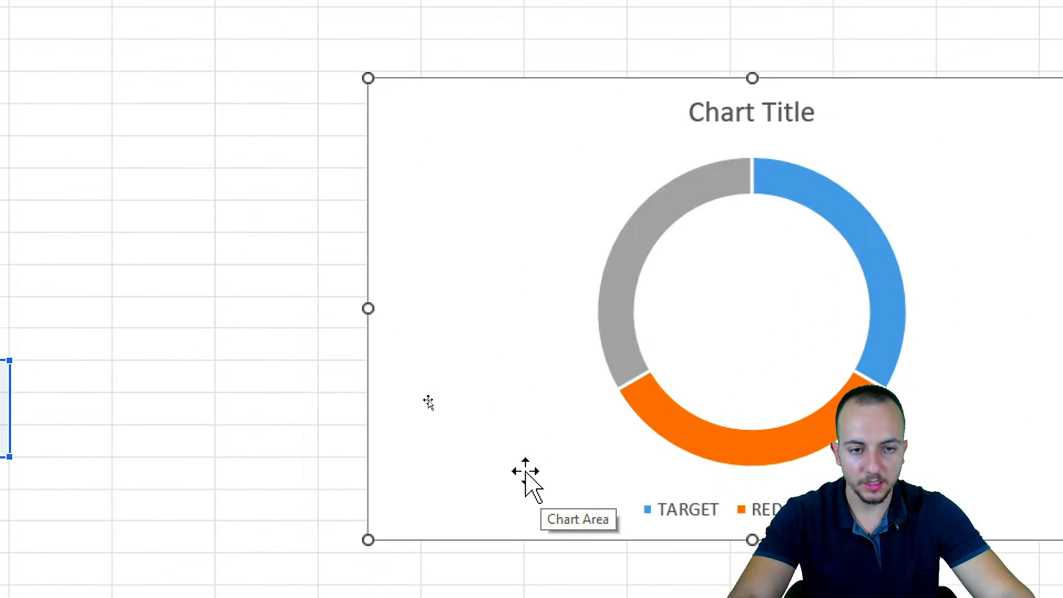
left_click_drag(133, 286, 380, 153)
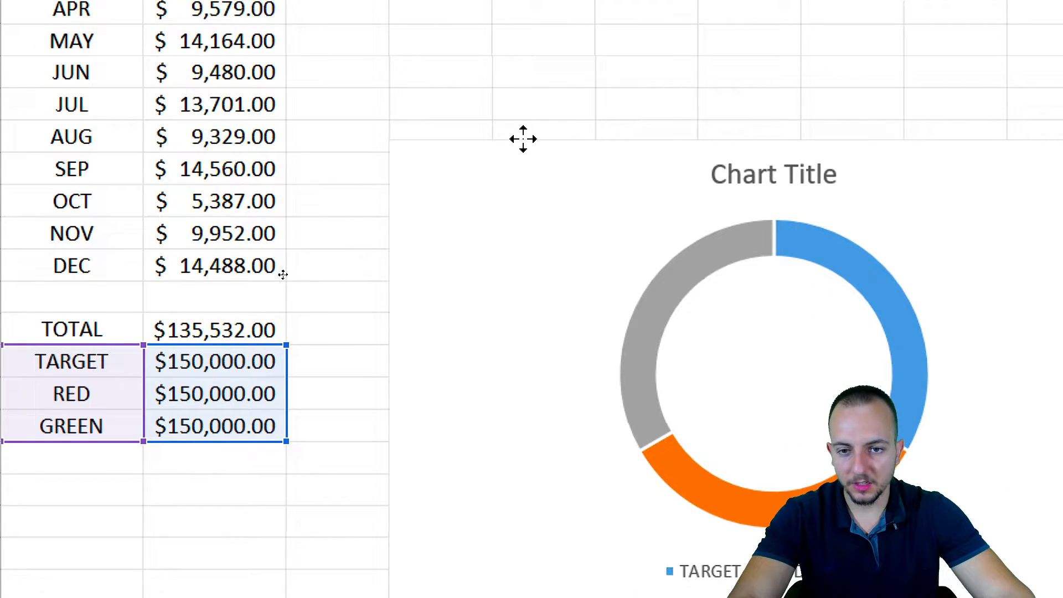
left_click_drag(523, 139, 517, 118)
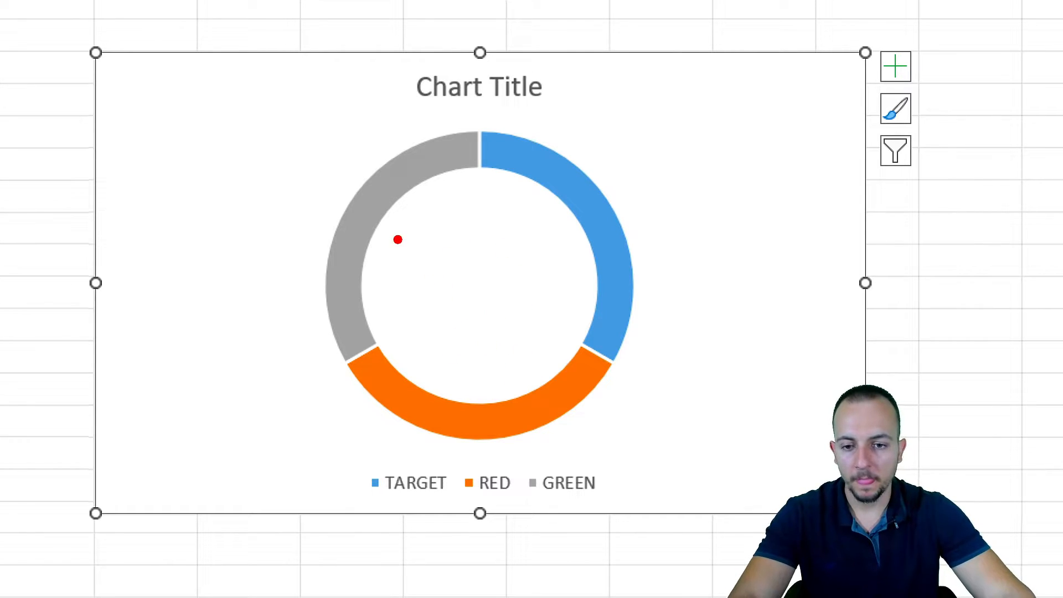
mouse_move(418, 158)
left_mouse_down()
mouse_move(309, 256)
mouse_move(387, 165)
left_mouse_up()
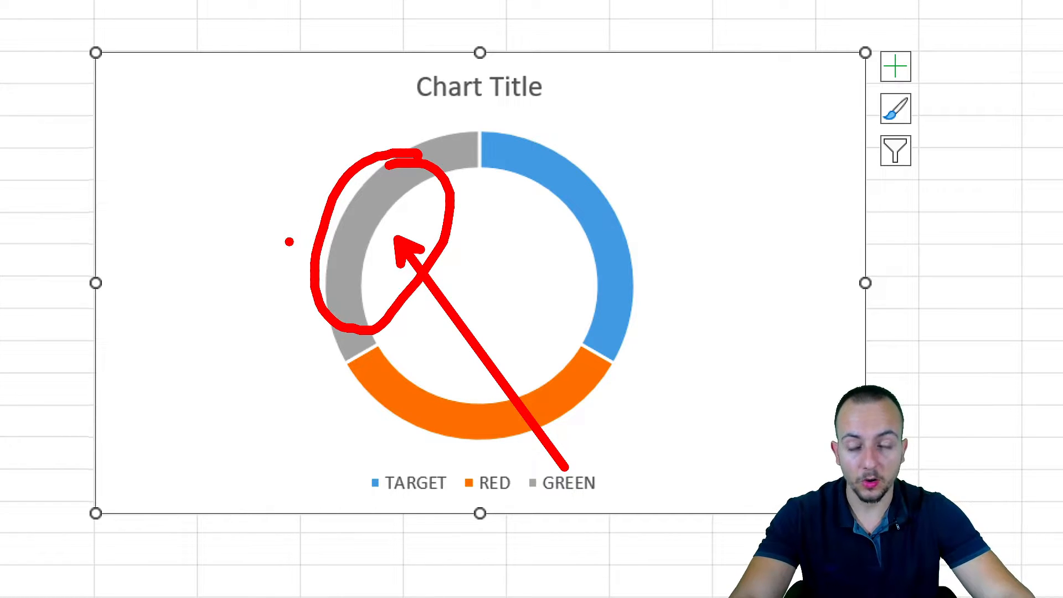
key("Escape")
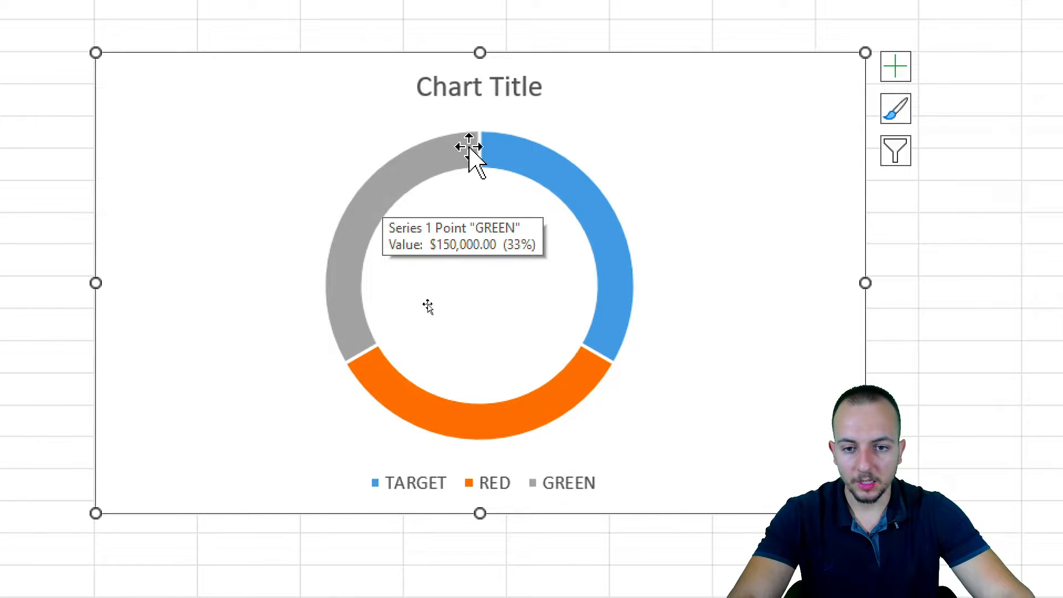
Give the doughnut ring series a solid light green fill
left_click(384, 185)
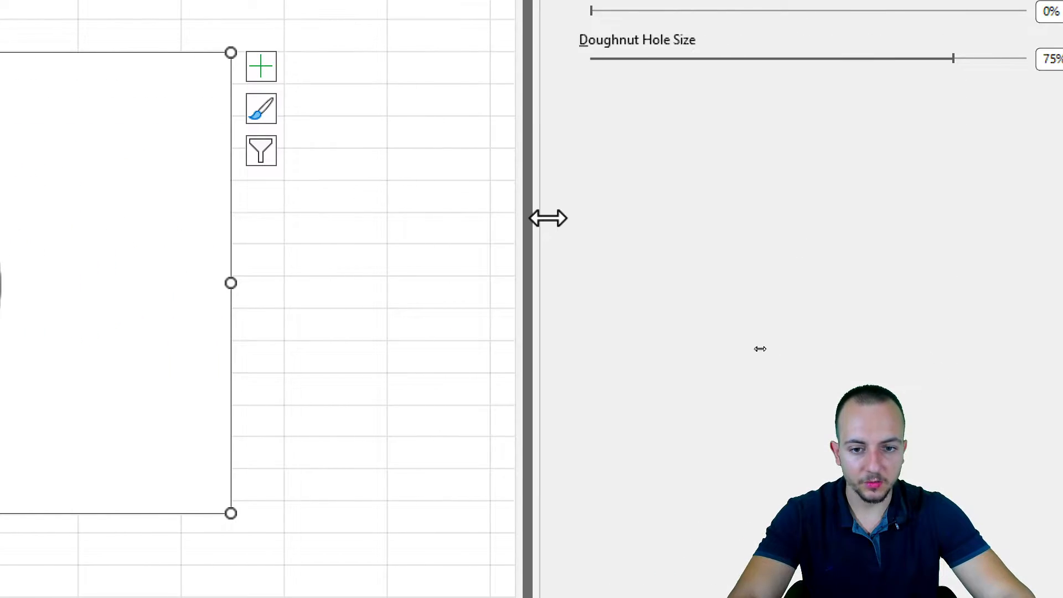
left_click_drag(546, 218, 313, 247)
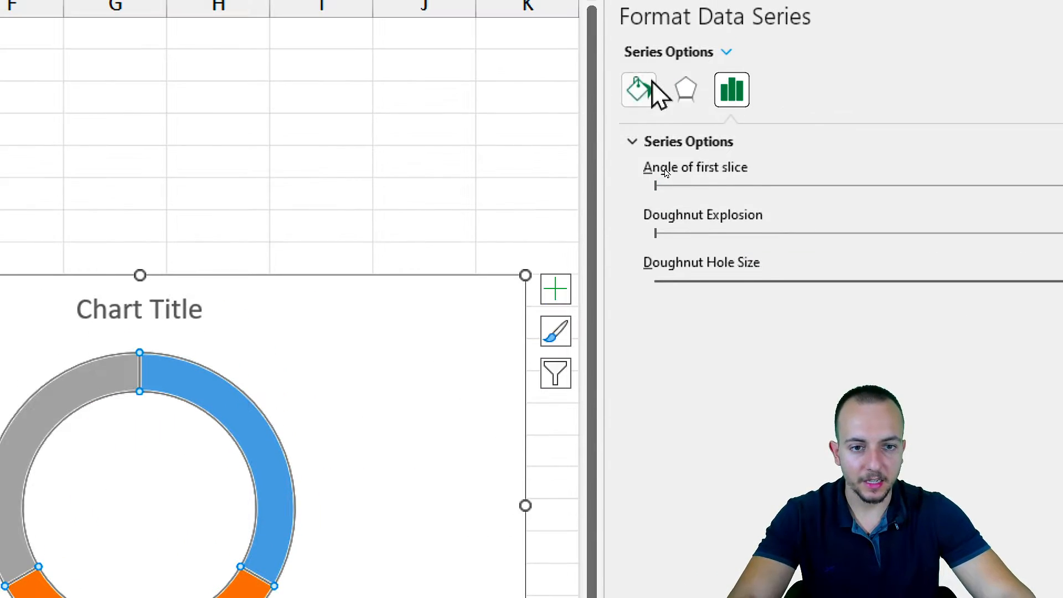
left_click(635, 98)
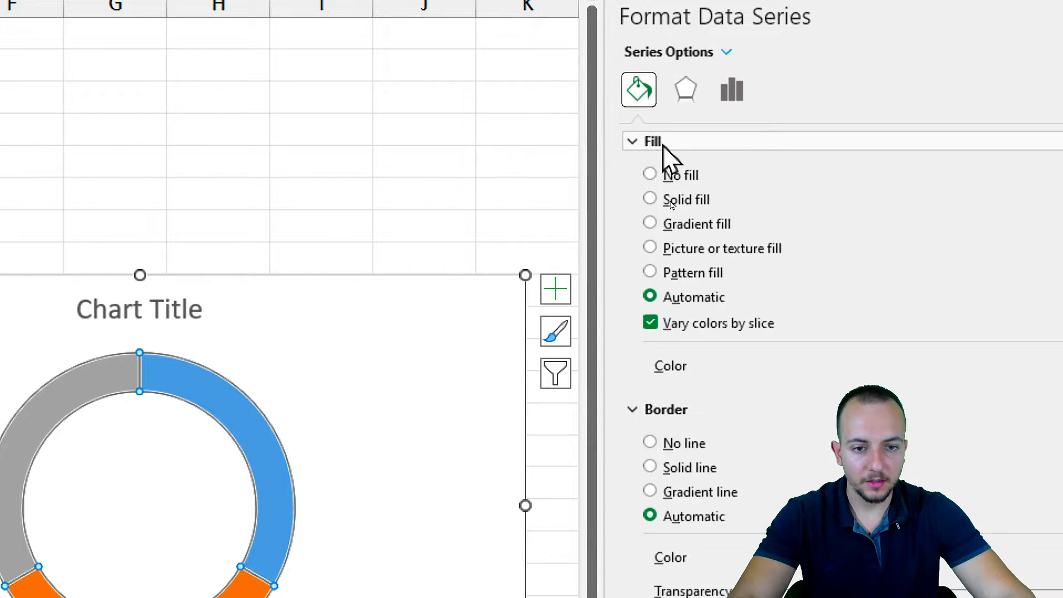
left_click(687, 201)
left_click(1015, 364)
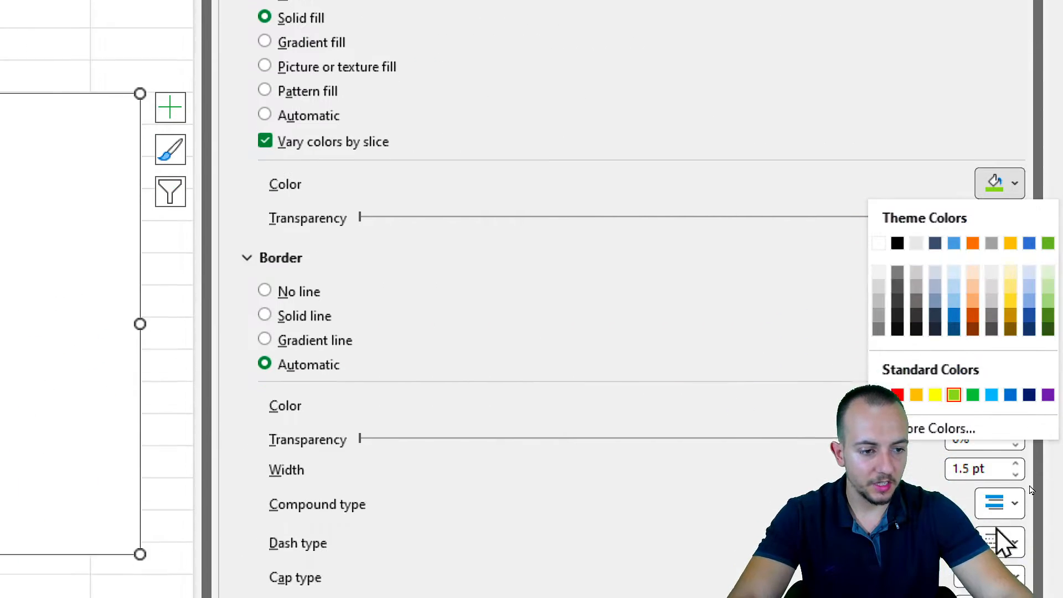
left_click(954, 331)
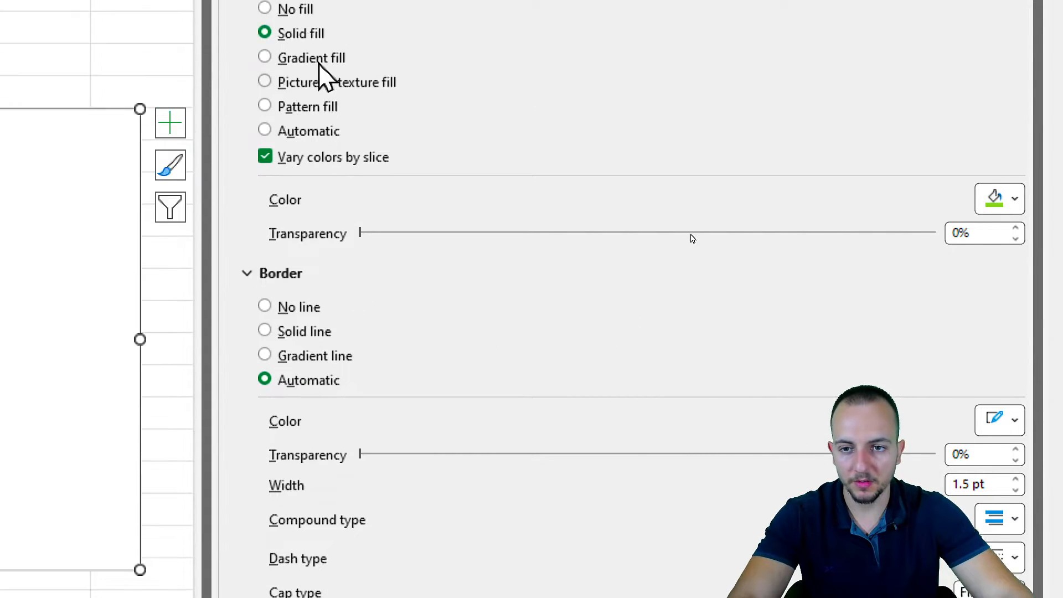
Set the ring outline to solid green, 10 pt wide, with Triple compound type
left_click(268, 75)
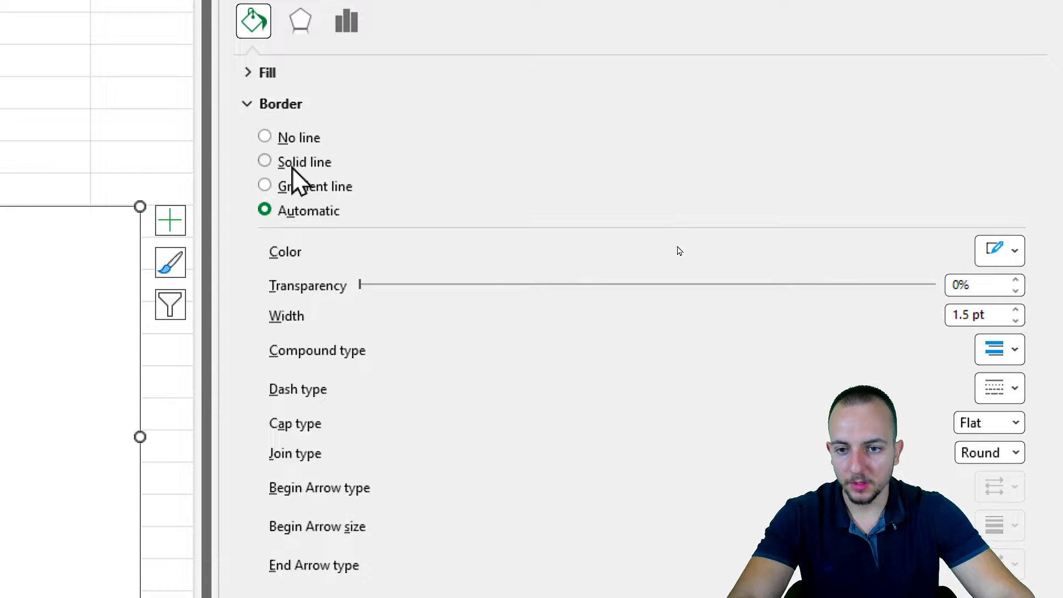
left_click(996, 257)
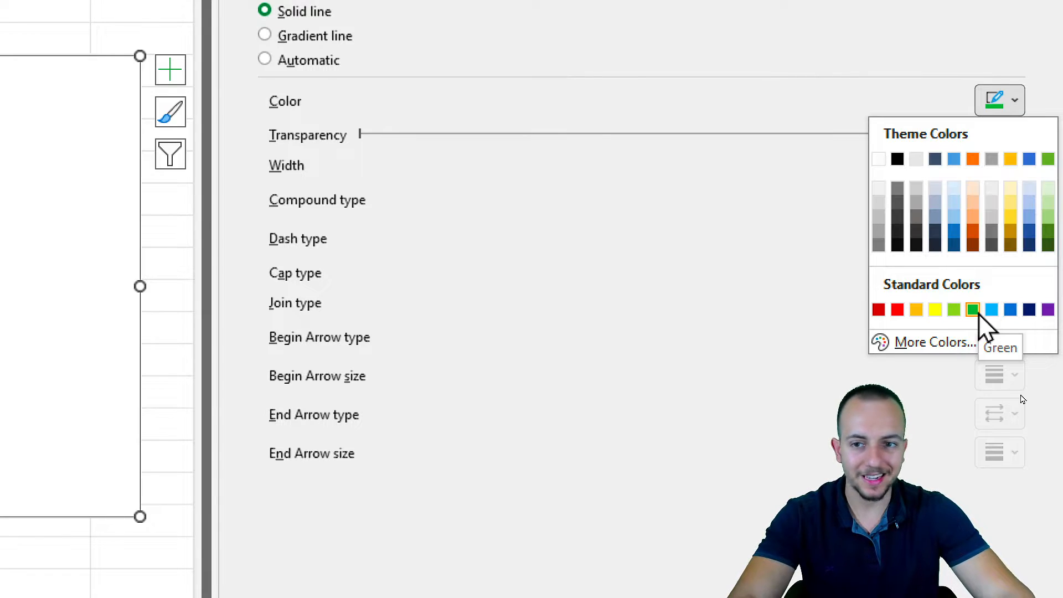
left_click(972, 309)
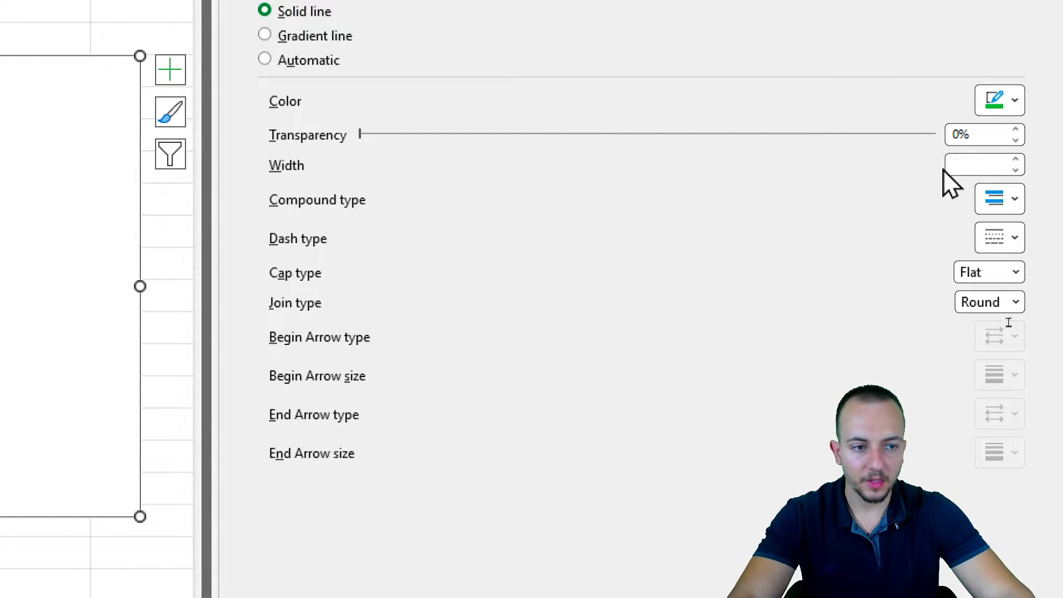
triple_click(989, 165)
type("10")
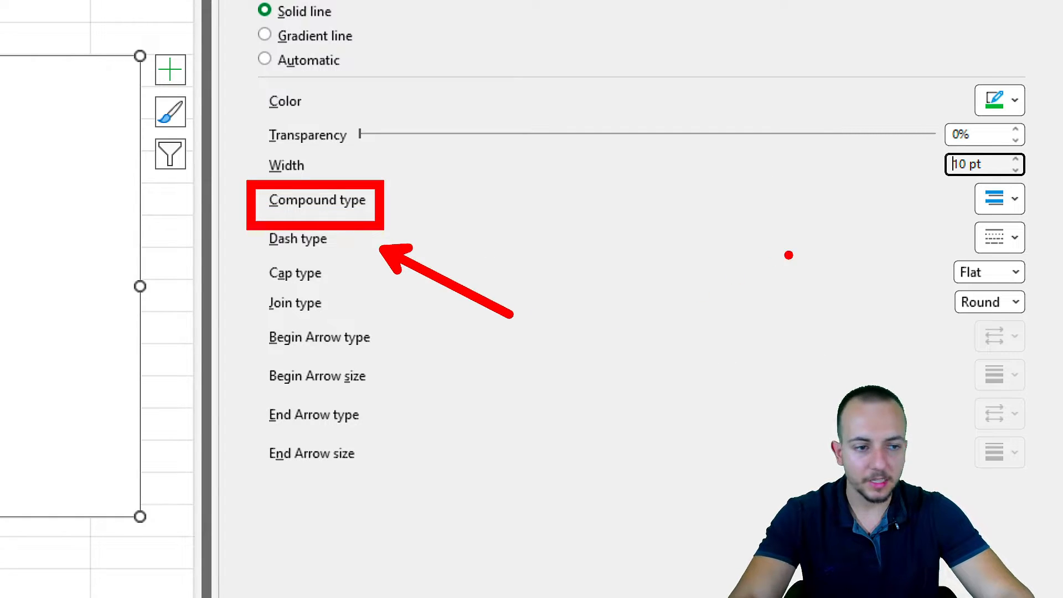
left_click(1014, 200)
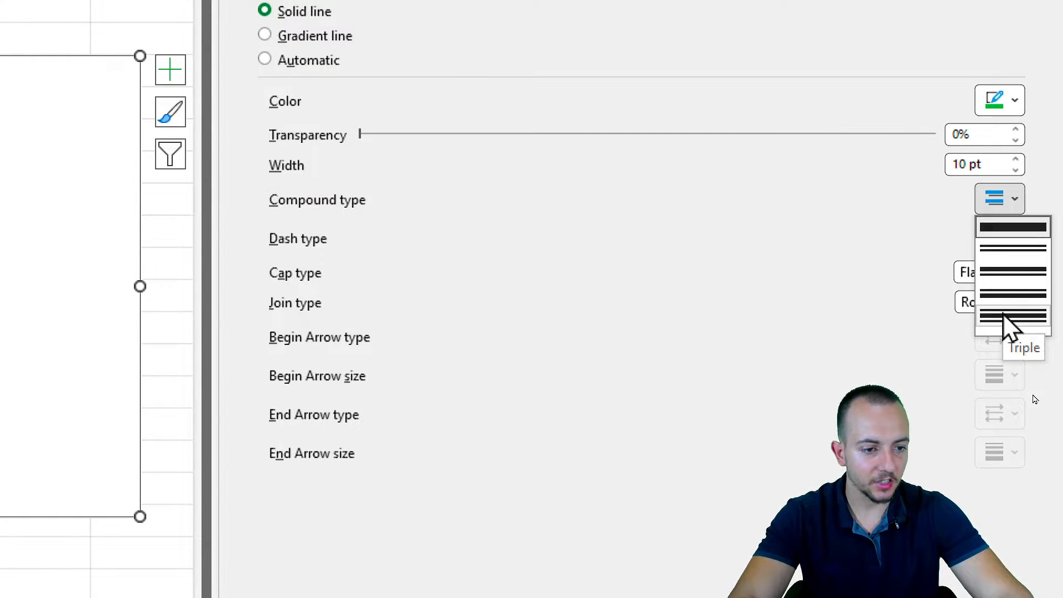
left_click(983, 317)
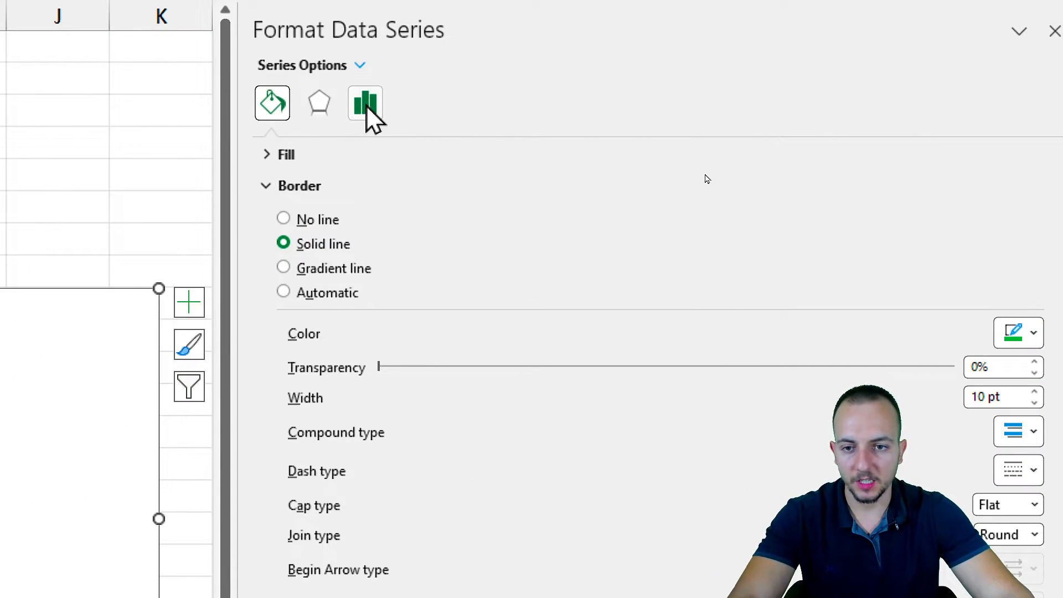
Review the Series Options for the doughnut ring
left_click(366, 108)
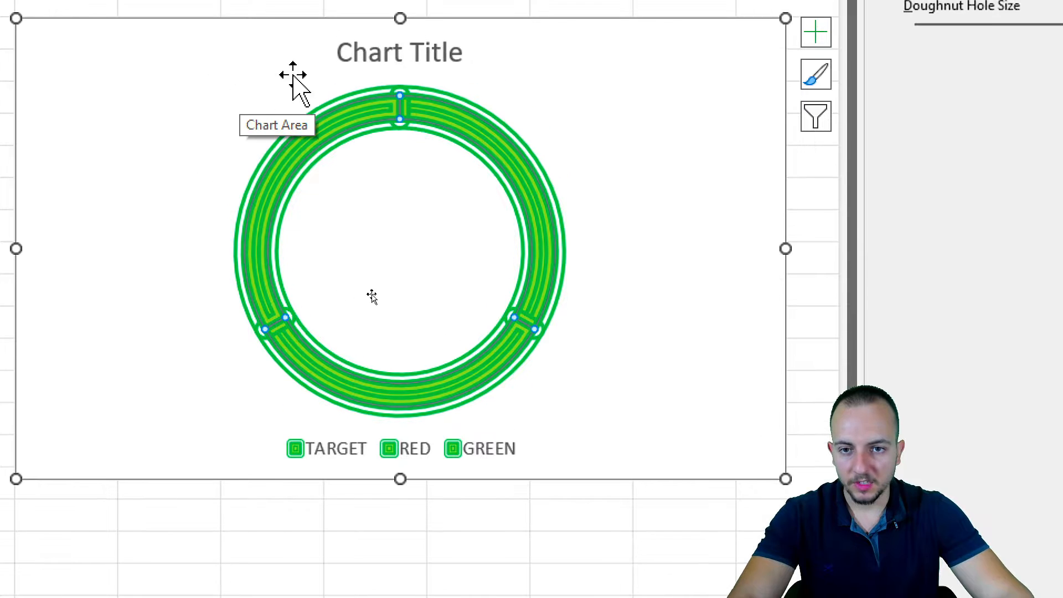
left_click(487, 131)
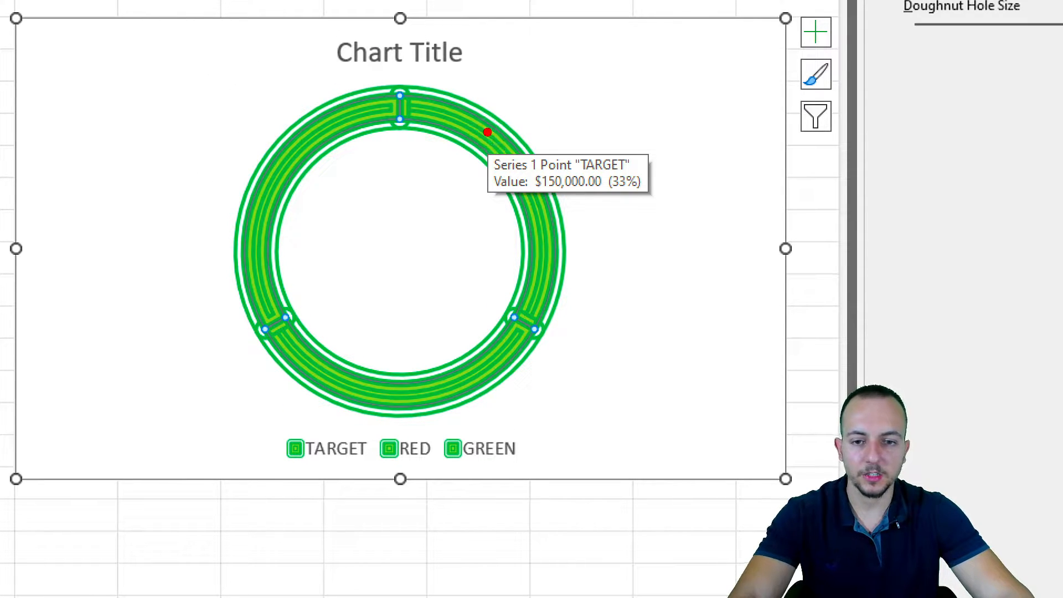
mouse_move(551, 95)
left_mouse_down()
mouse_move(463, 166)
mouse_move(693, 142)
mouse_move(532, 86)
left_mouse_up()
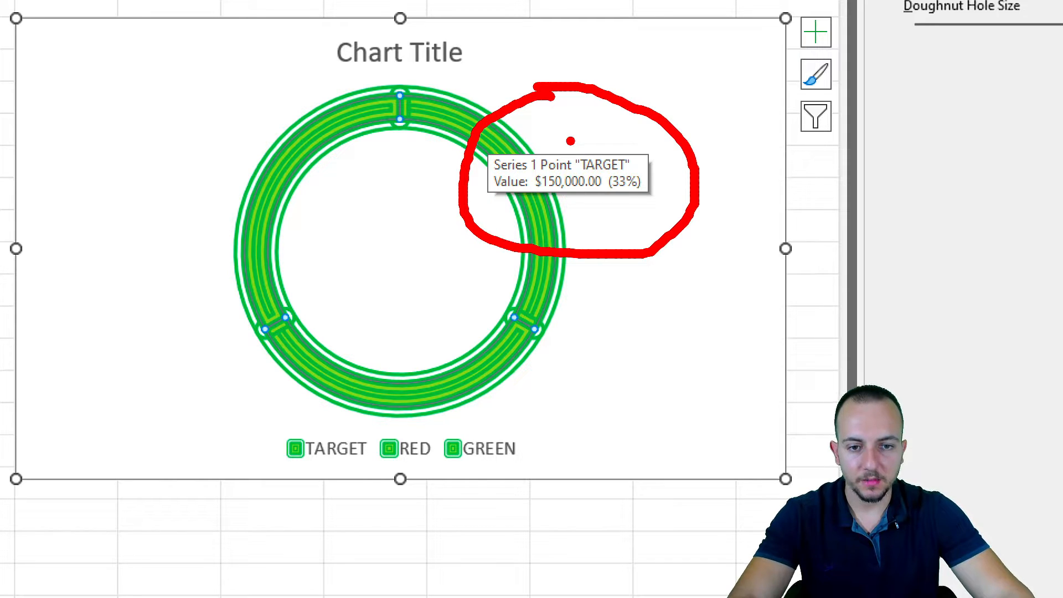
mouse_move(570, 140)
left_mouse_down()
mouse_move(641, 173)
mouse_move(699, 246)
left_mouse_up()
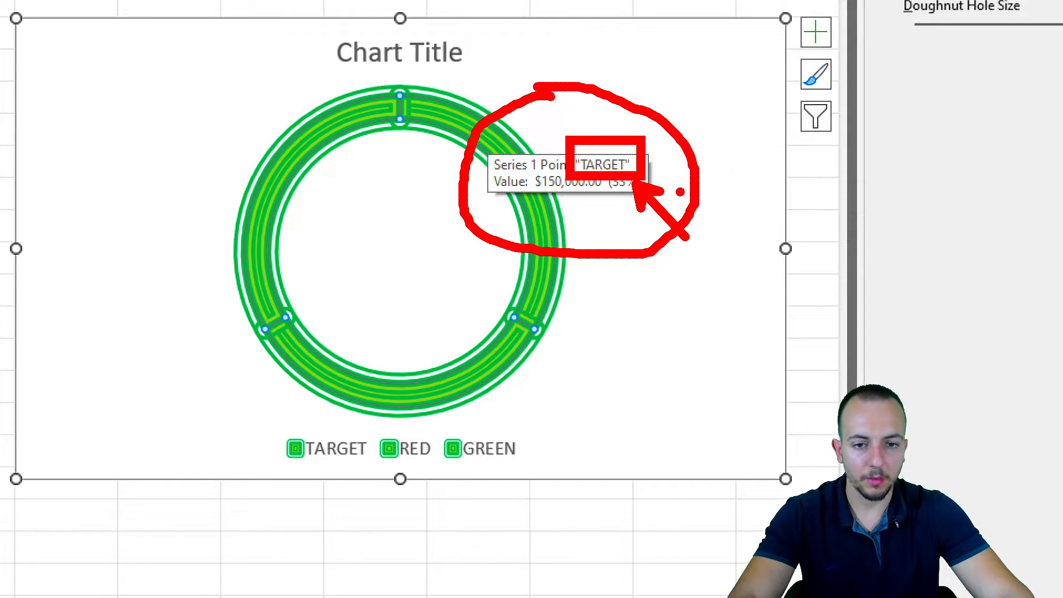
mouse_move(496, 145)
left_mouse_down()
mouse_move(443, 133)
mouse_move(545, 229)
left_mouse_up()
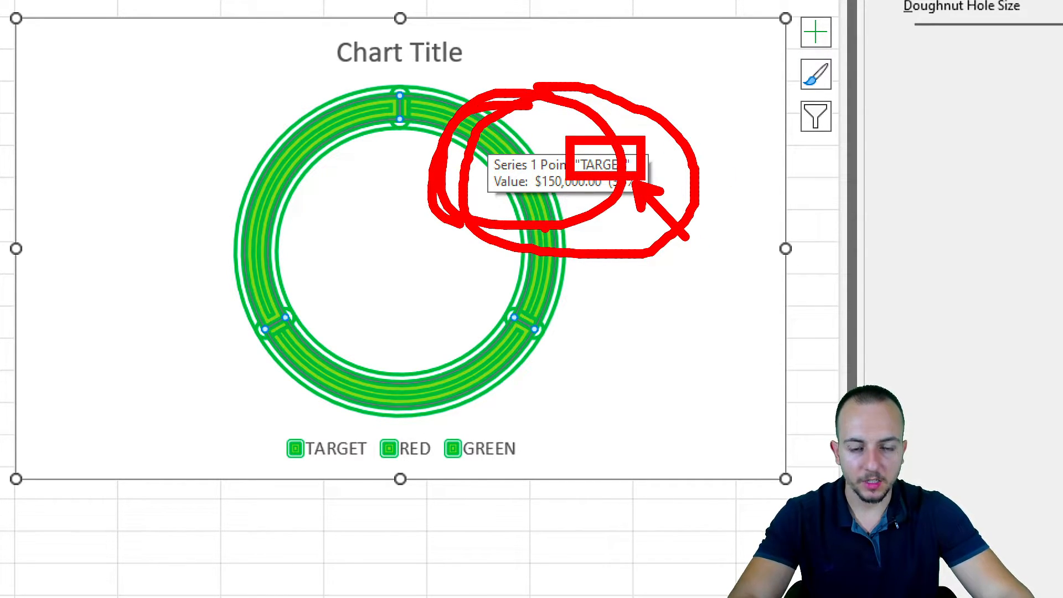
key("Escape")
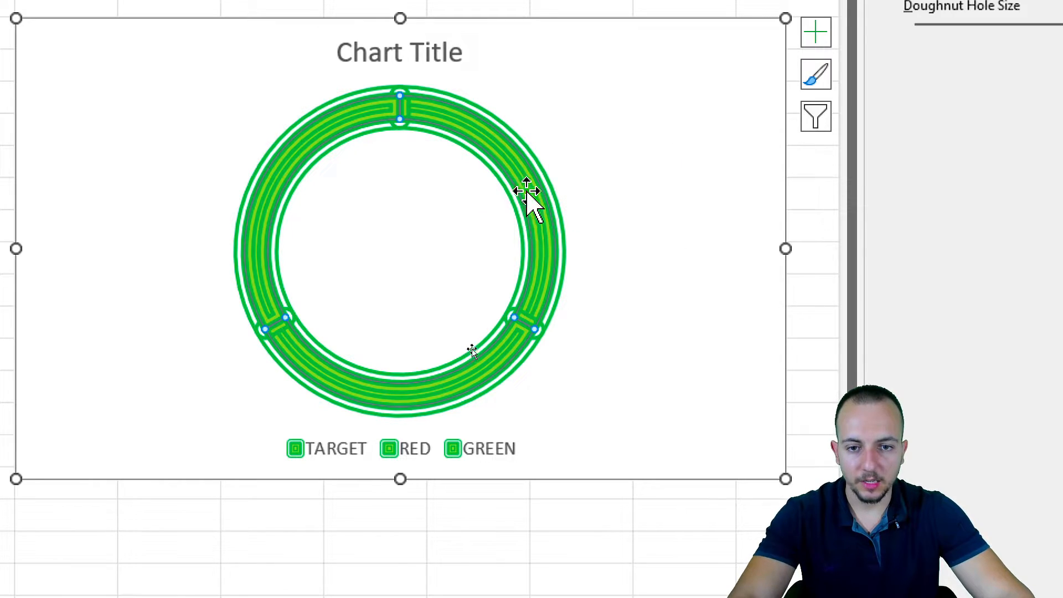
Select only the TARGET slice of the ring as a single data point
left_click(520, 160)
key("ctrl+2")
left_click_drag(381, 71, 420, 143)
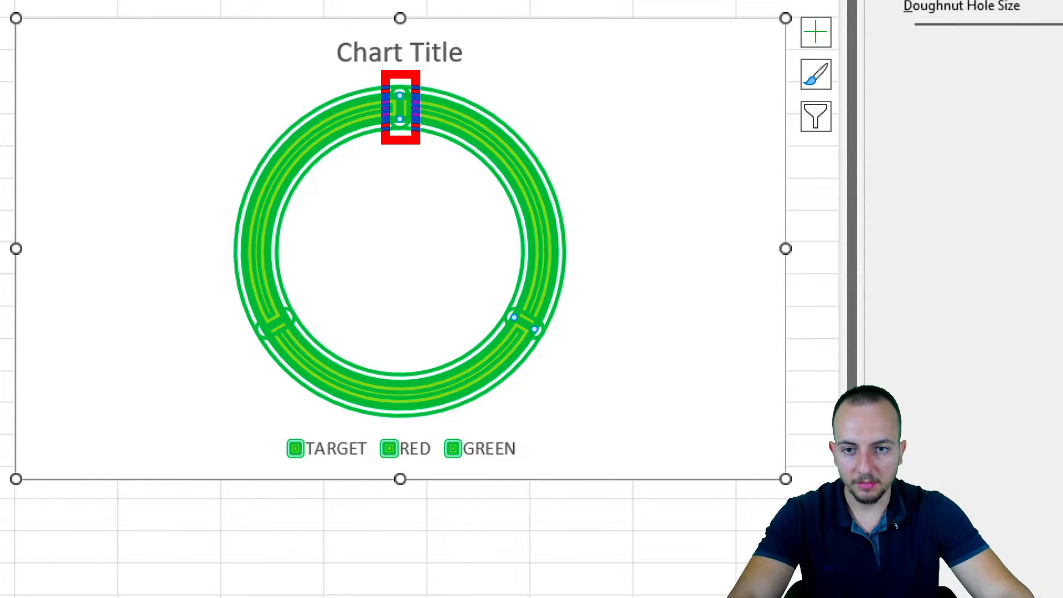
left_click_drag(490, 298, 563, 351)
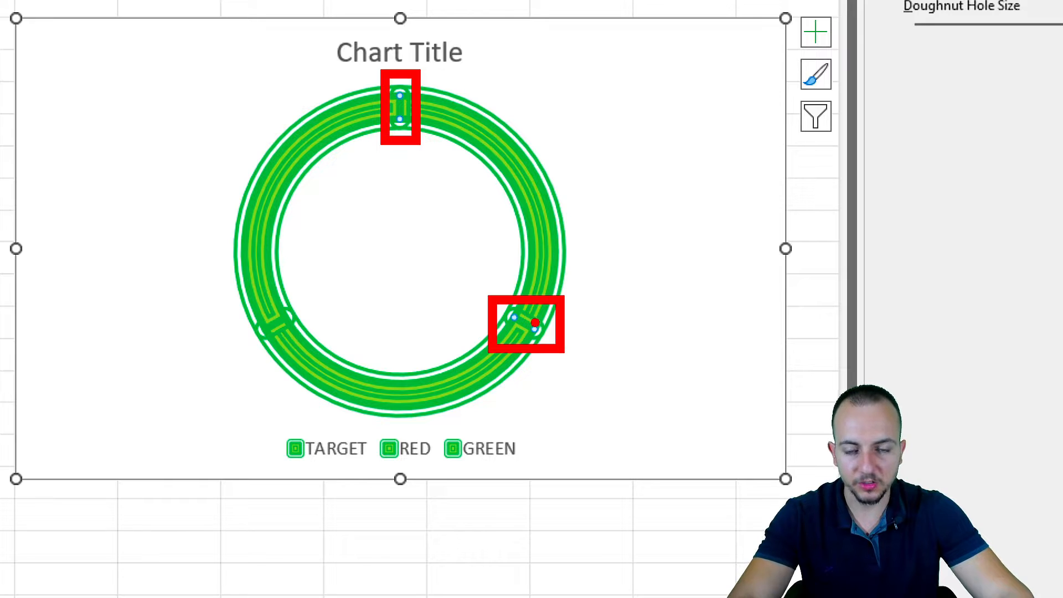
mouse_move(412, 75)
left_mouse_down()
mouse_move(436, 426)
mouse_move(390, 81)
left_mouse_up()
left_click_drag(641, 108, 561, 141)
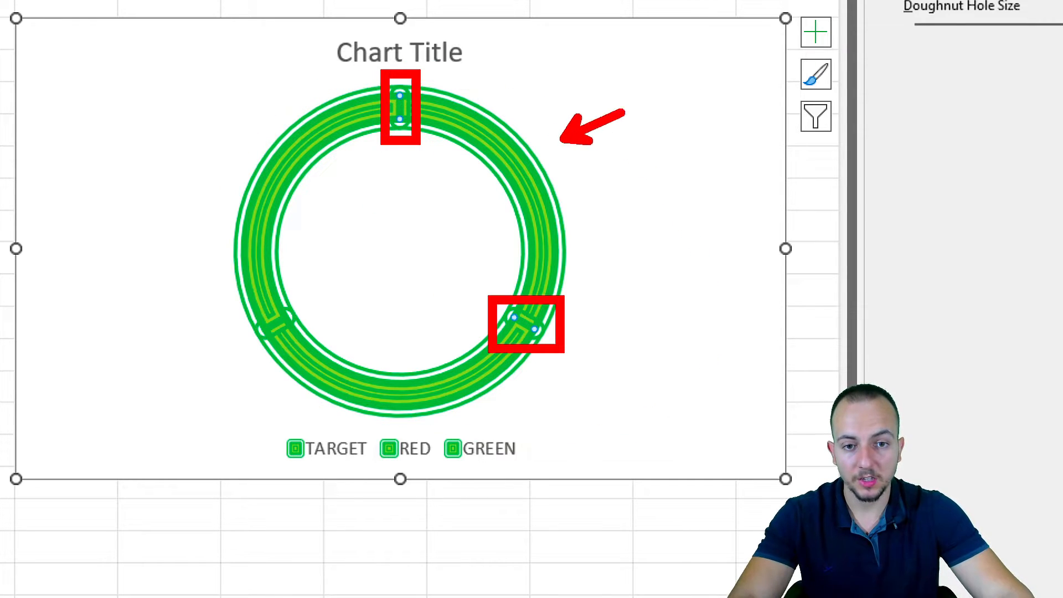
key("Escape")
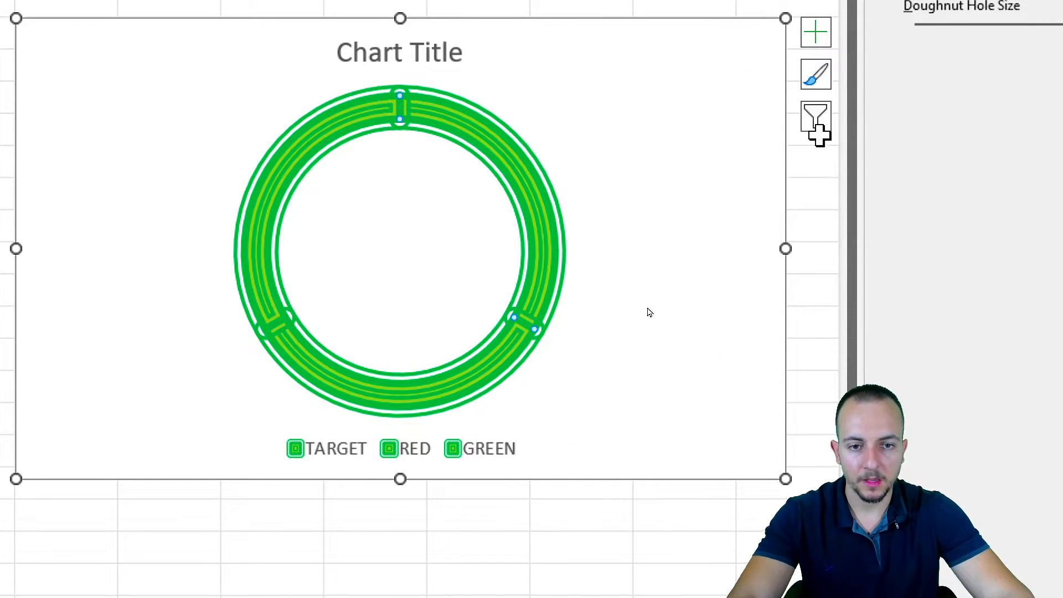
Give the TARGET slice a light grey fill and a dark grey outline
left_click(629, 128)
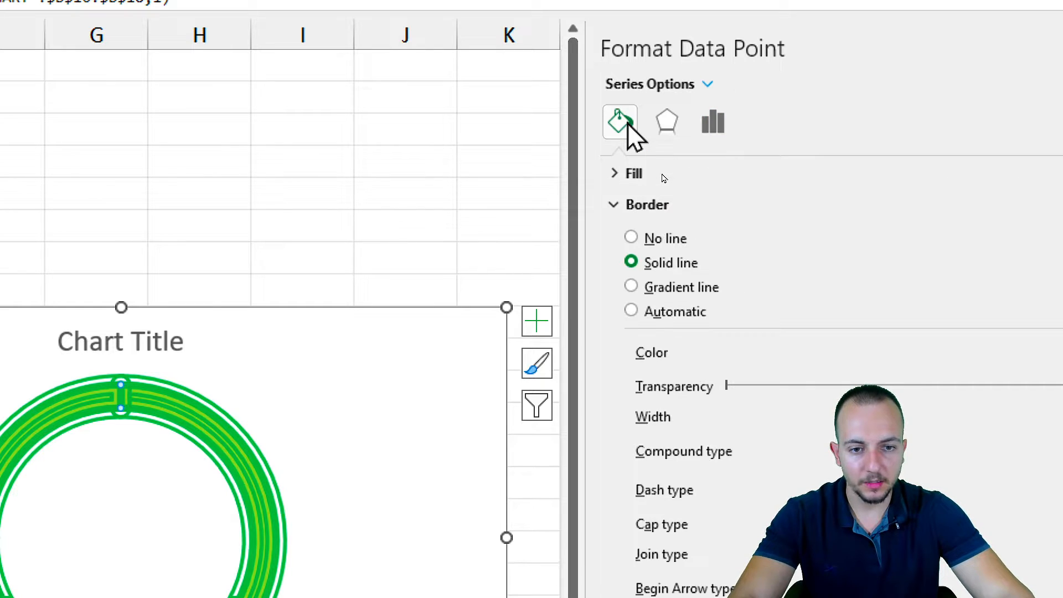
left_click(636, 174)
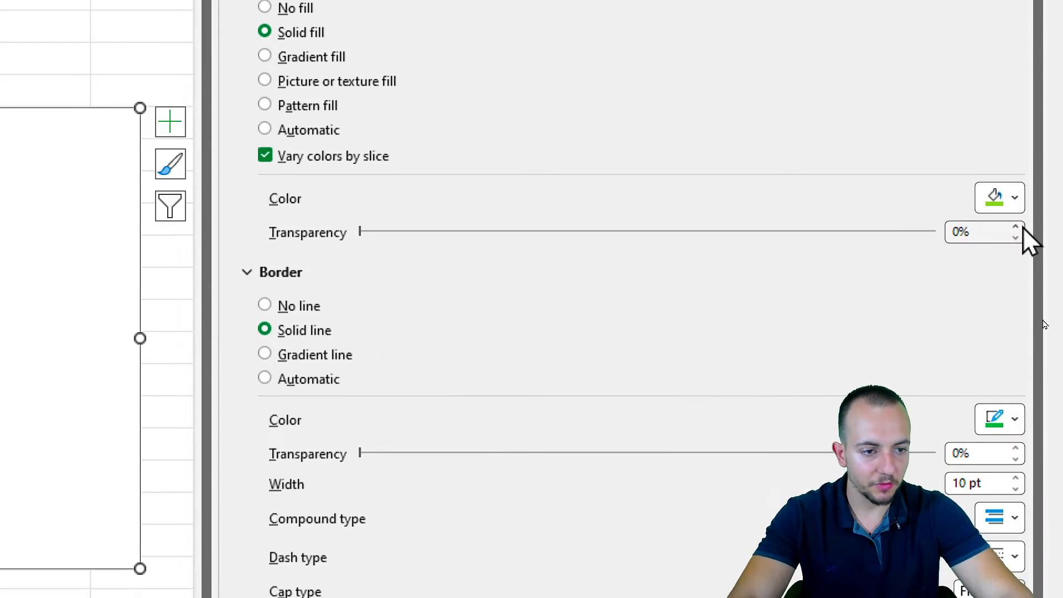
left_click(1005, 397)
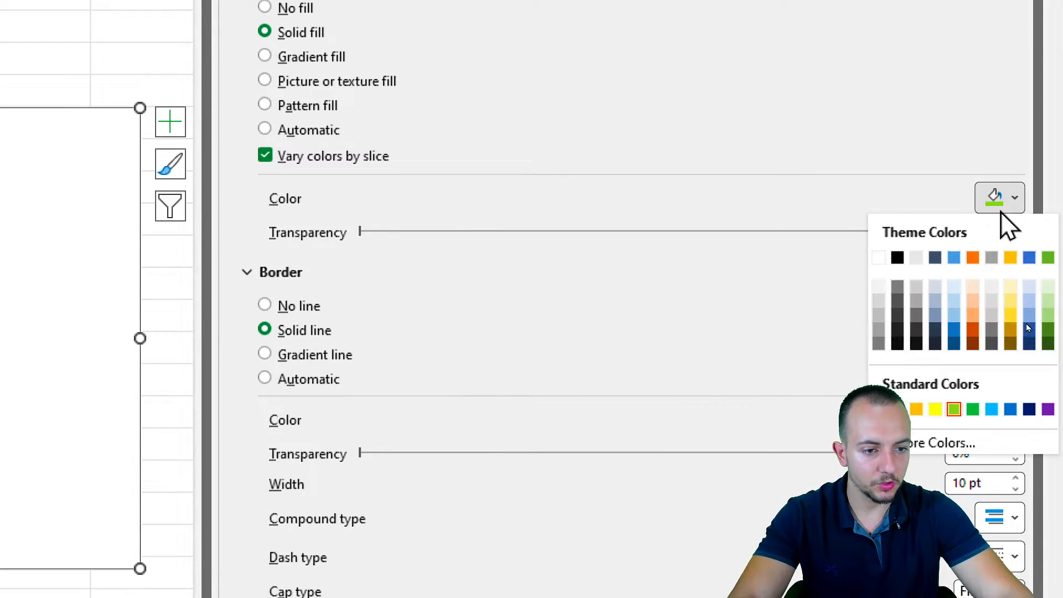
left_click(880, 301)
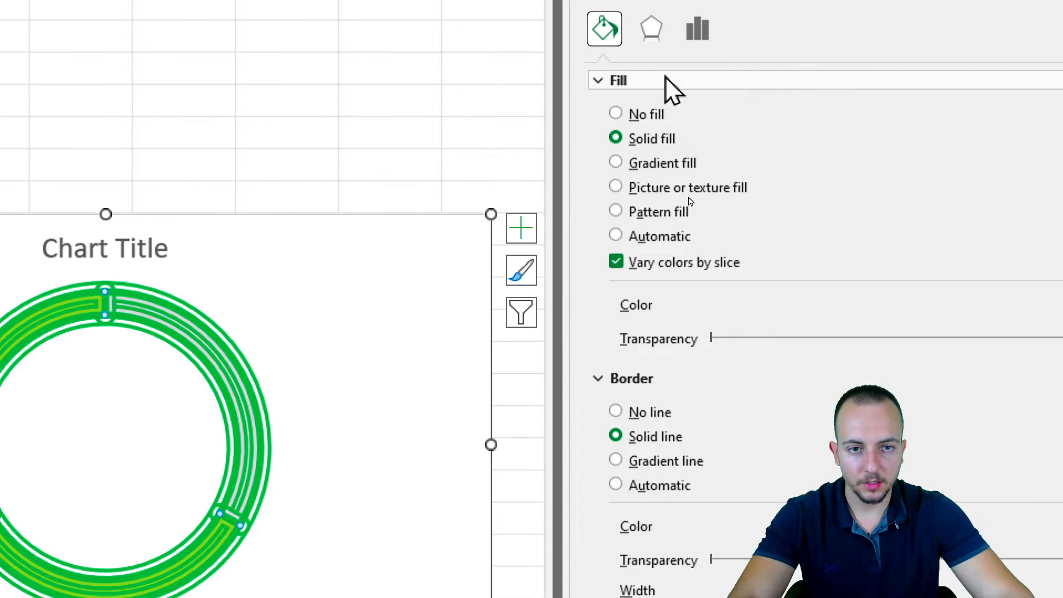
left_click(666, 78)
left_click(1001, 259)
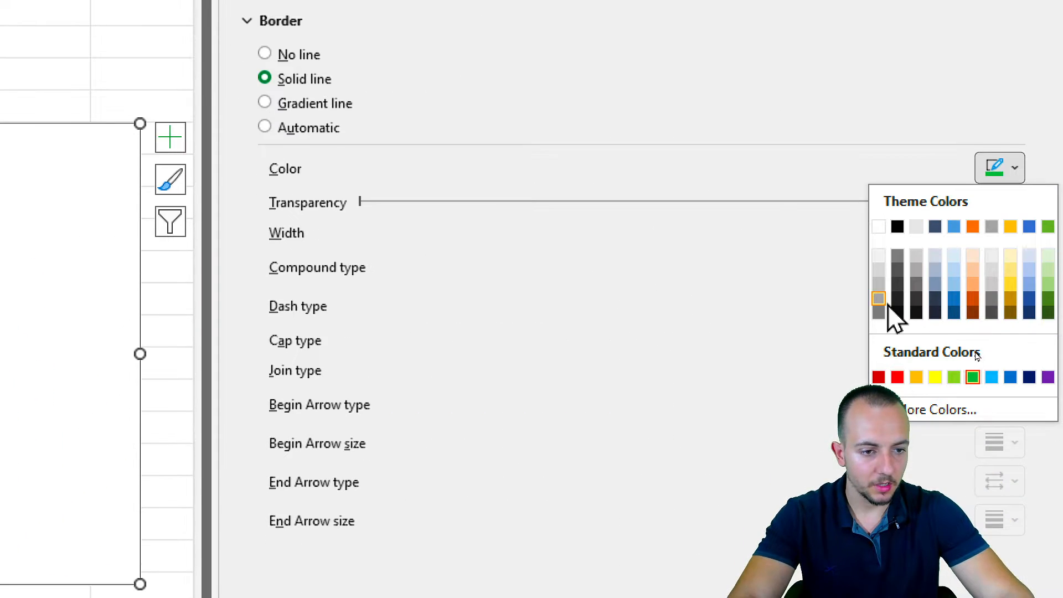
left_click(897, 271)
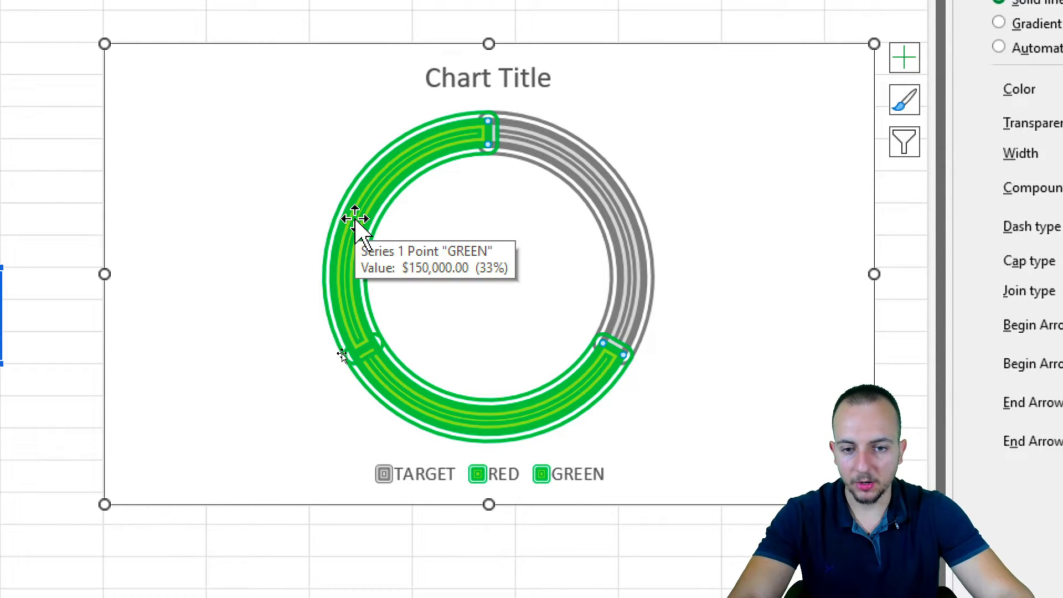
Give the RED slice a red border and a light orange fill (Orange, Accent 2, Lighter 60%)
left_click(525, 404)
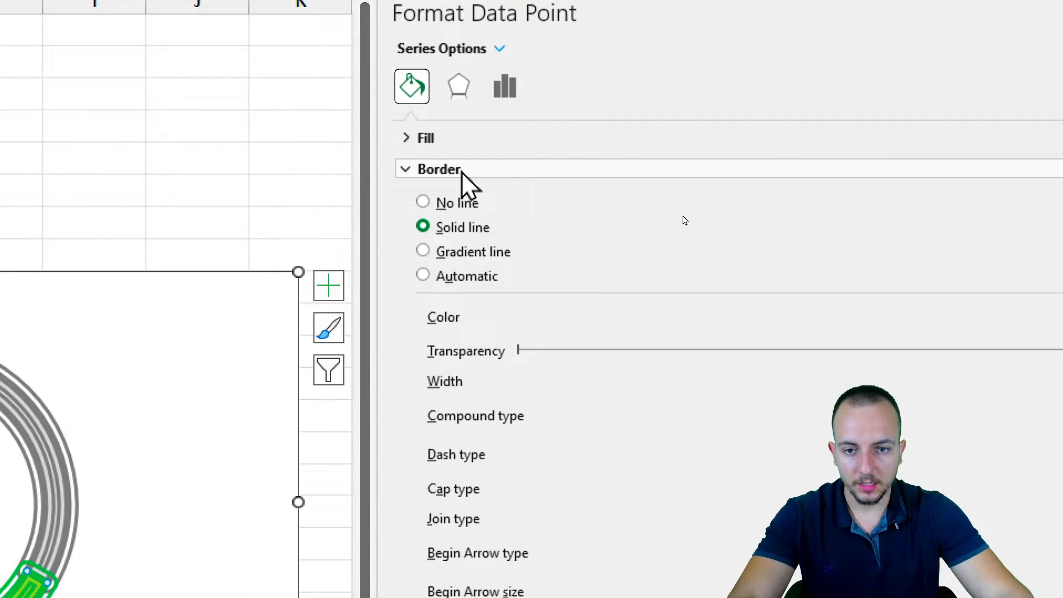
left_click(1004, 318)
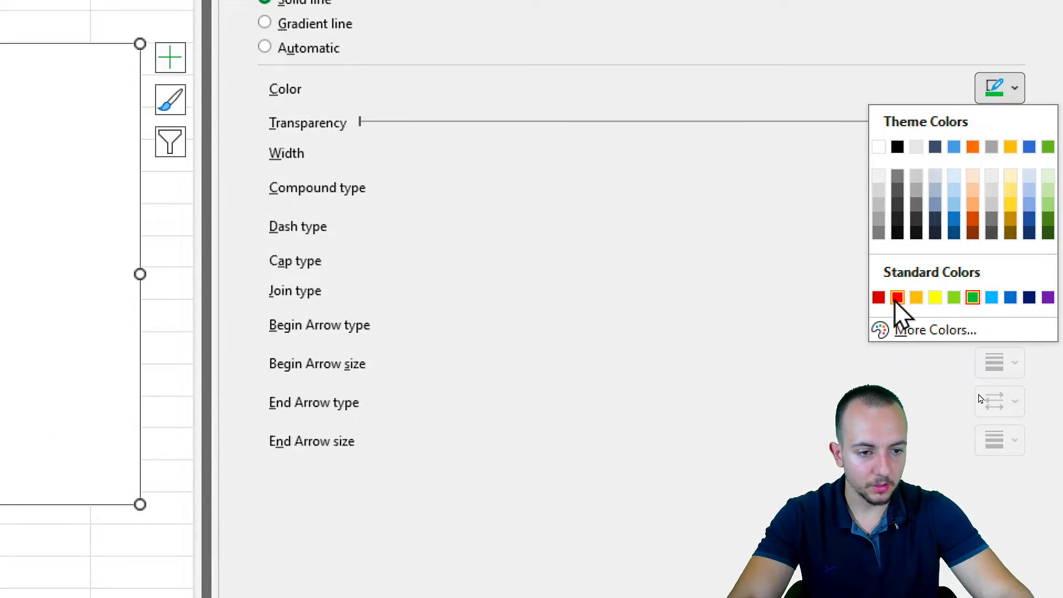
left_click(897, 298)
left_click(268, 66)
left_click(1015, 290)
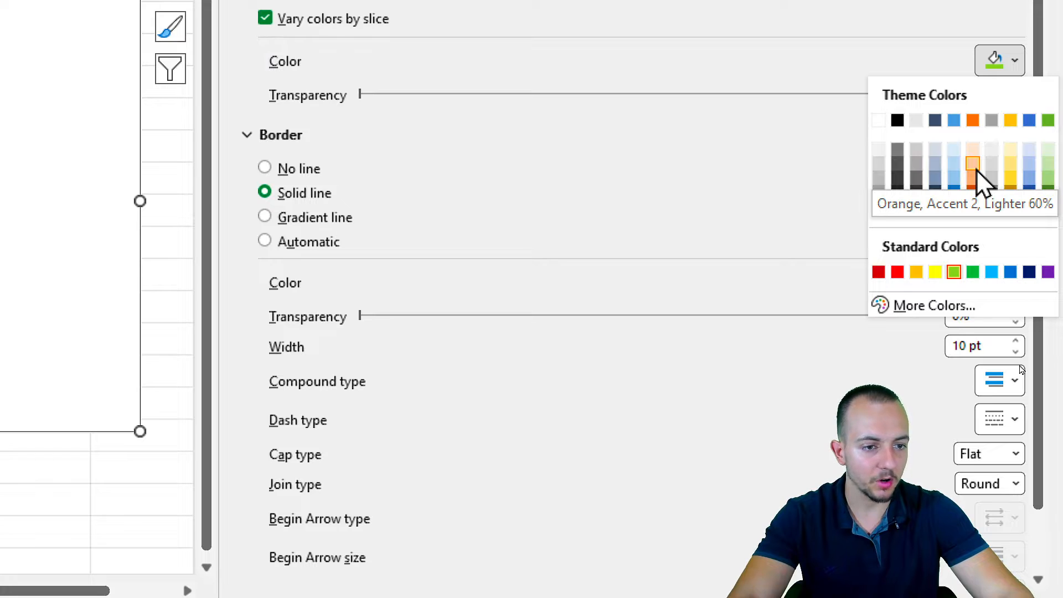
left_click(976, 169)
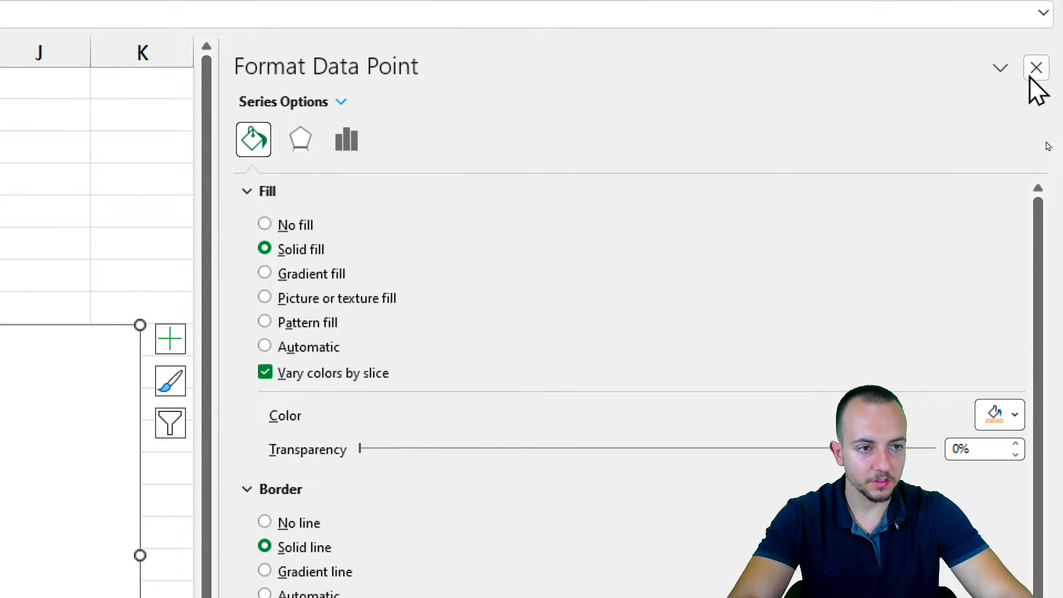
Close the formatting pane and delete the chart legend
left_click(1034, 68)
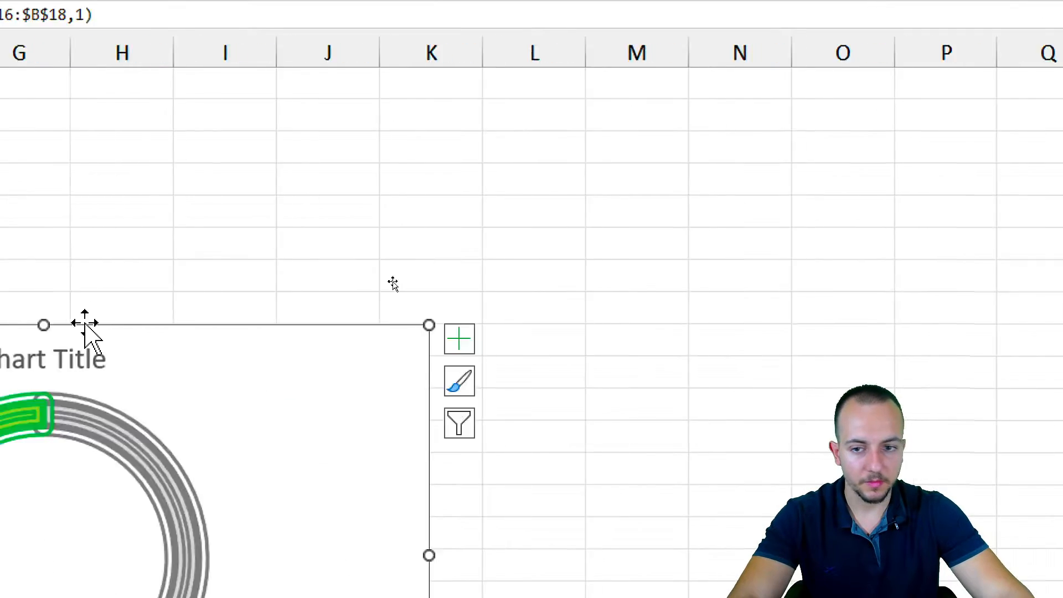
left_click(652, 420)
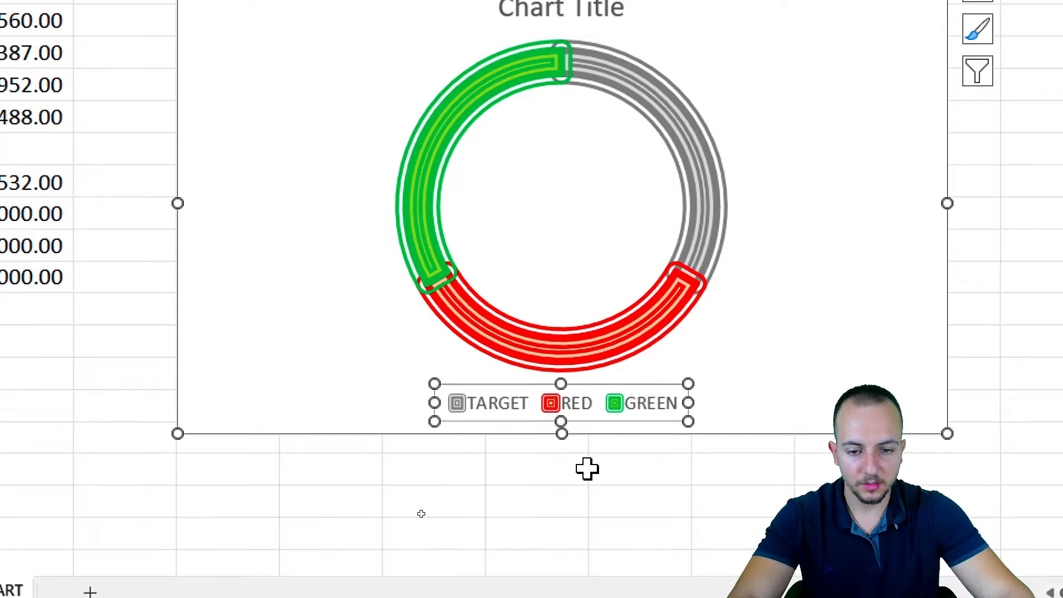
mouse_move(674, 332)
key("Delete")
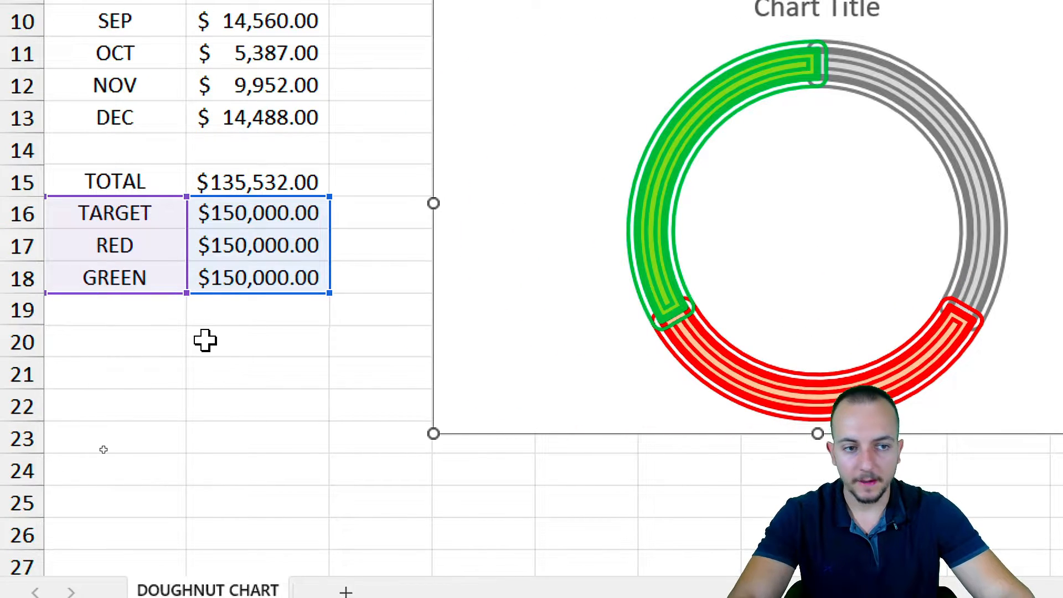
left_click(227, 386)
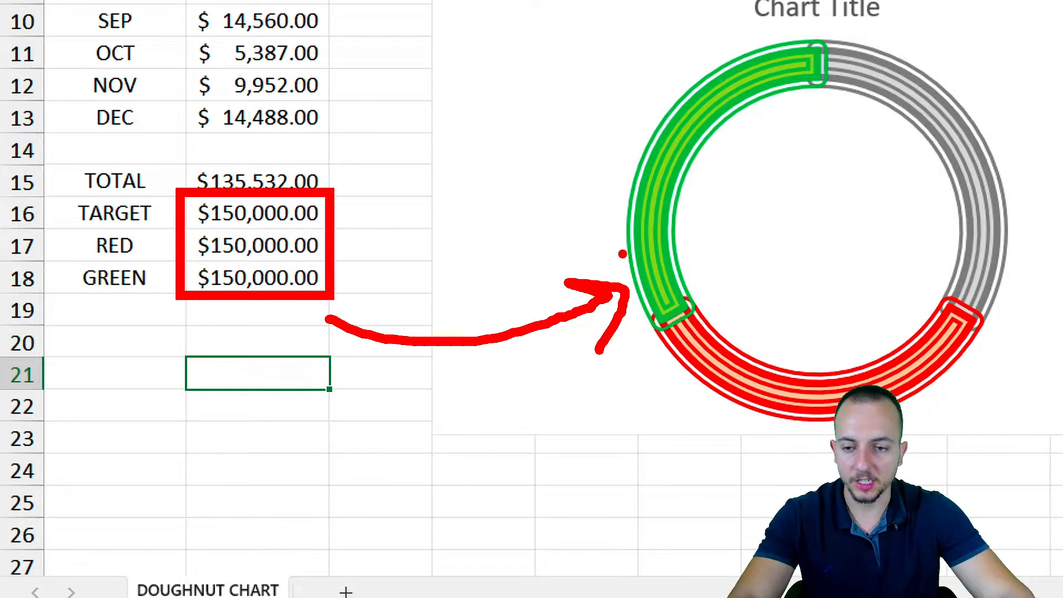
key("Escape")
Select the RED value cell in preparation for rewriting it
left_click_drag(288, 247, 282, 275)
left_click(288, 246)
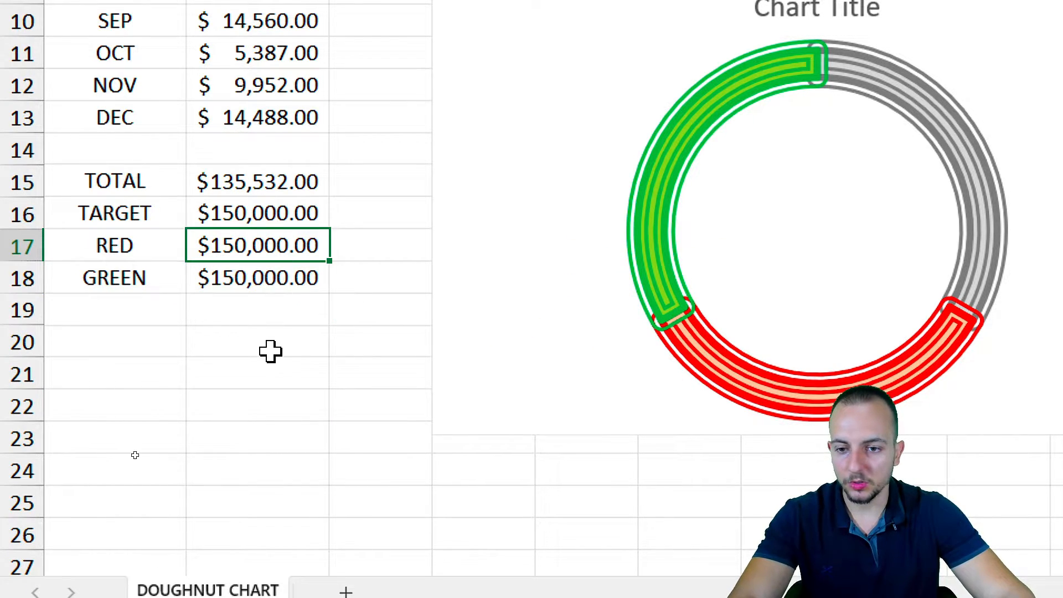
left_click_drag(133, 251, 233, 251)
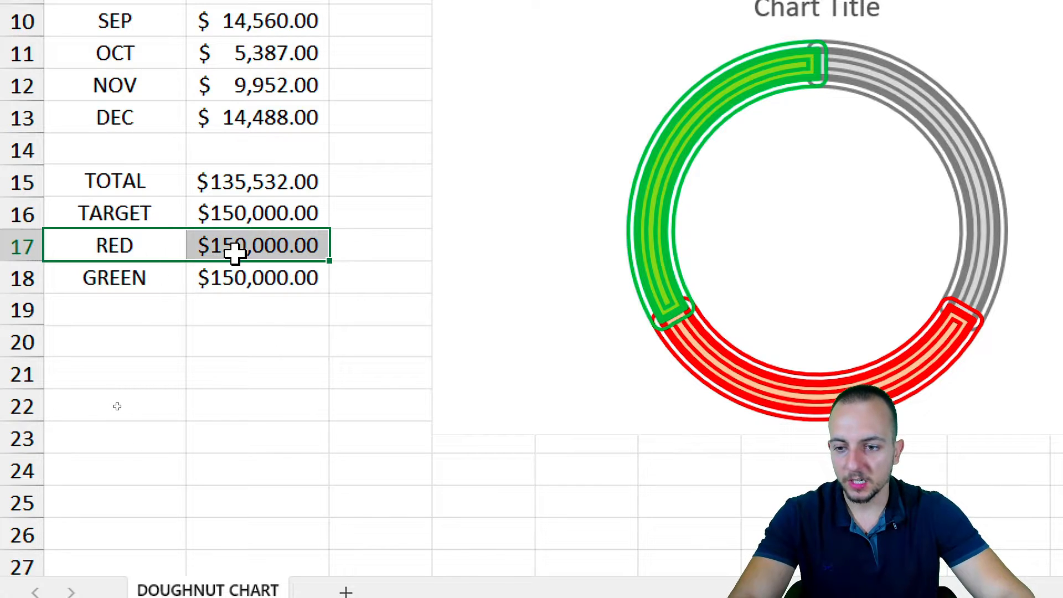
left_click(249, 248)
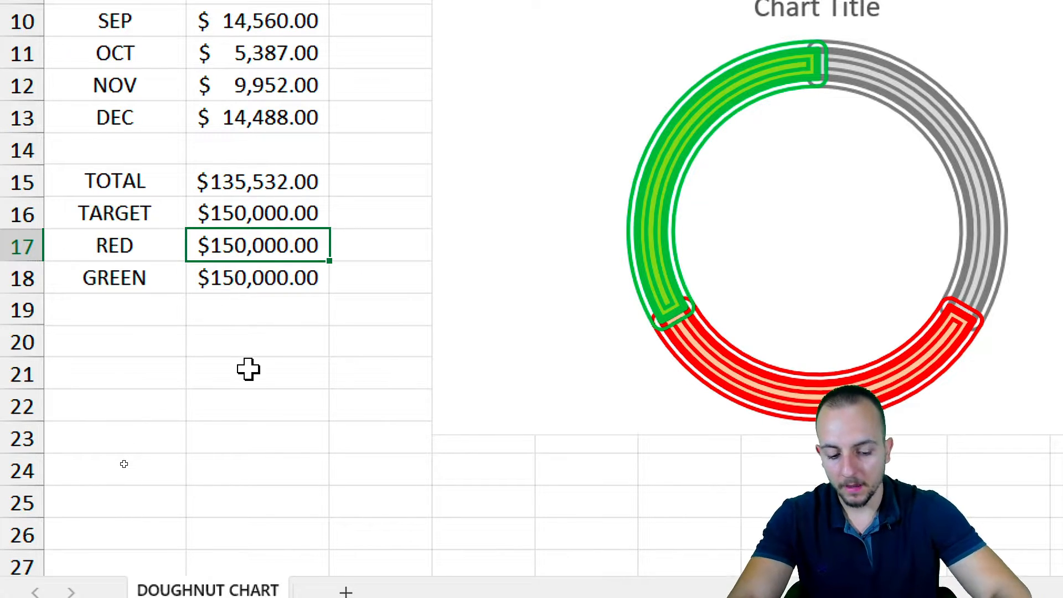
Enter =IF(B15<B16,B15,#N/A) in the RED value cell
type("=IF")
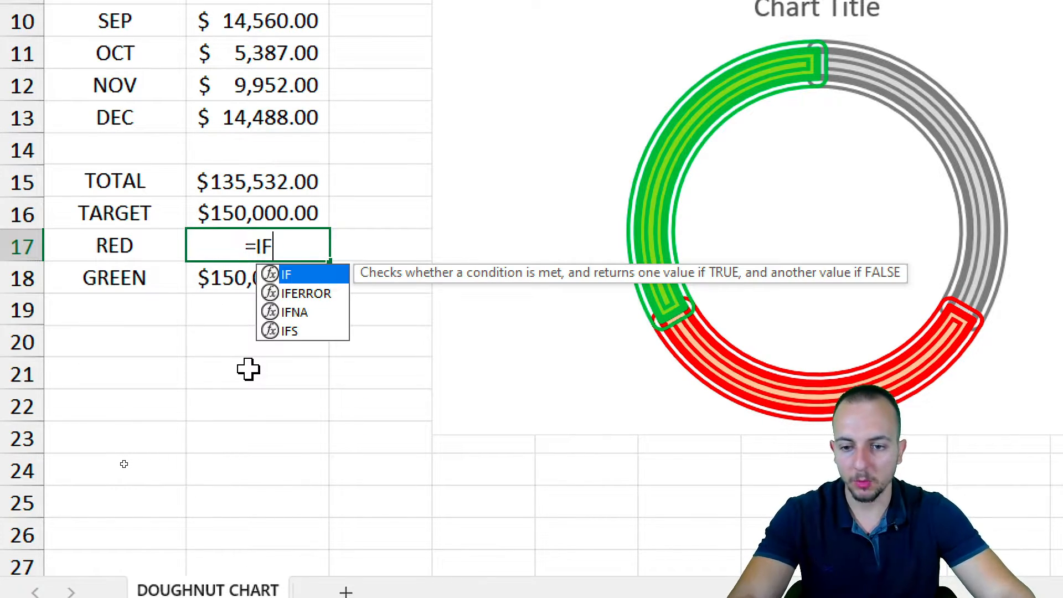
double_click(321, 277)
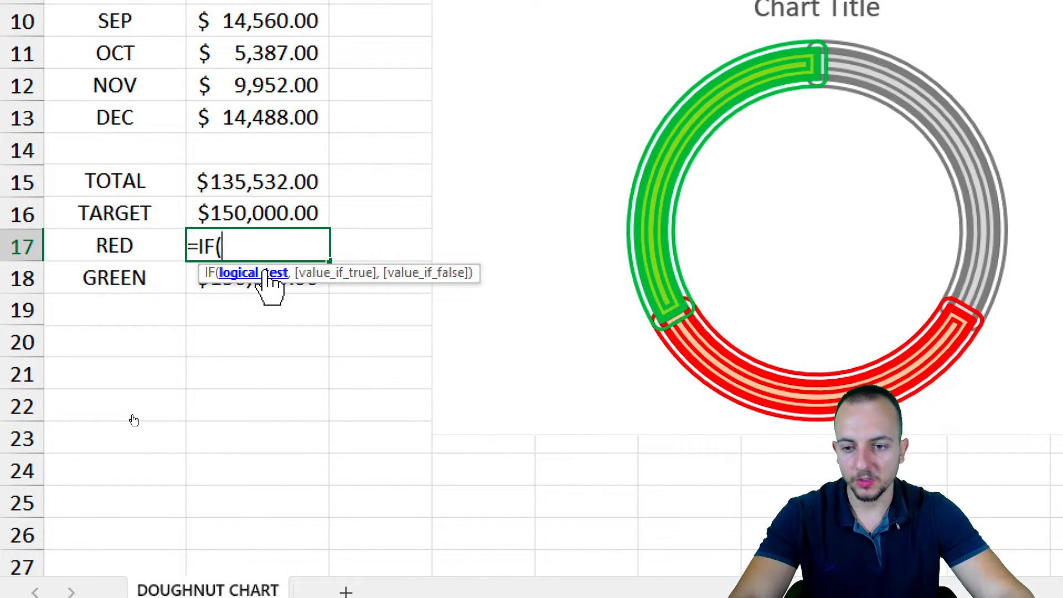
left_click(271, 188)
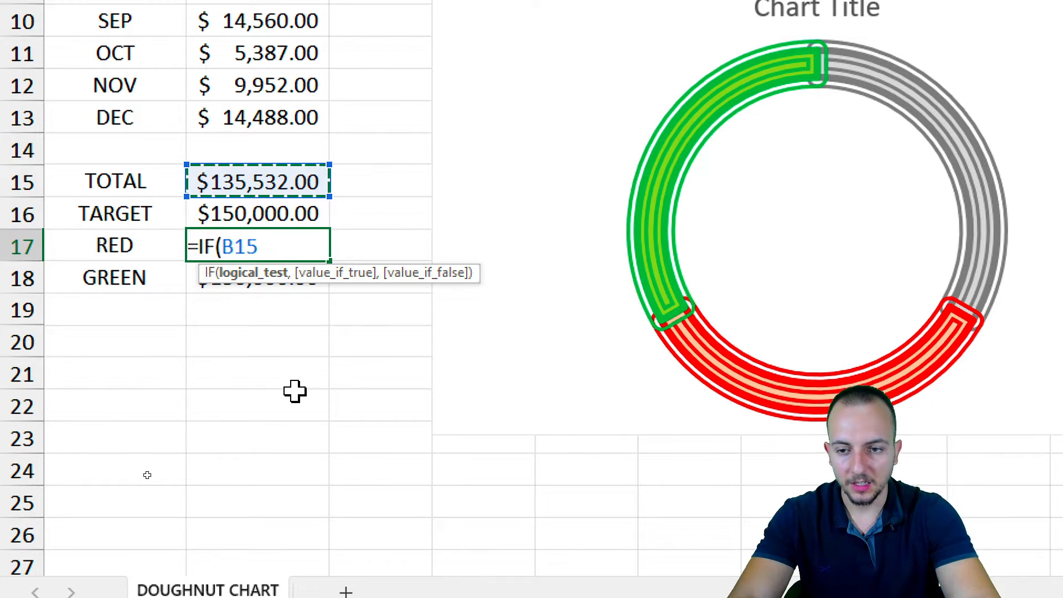
type("<")
mouse_move(249, 225)
left_mouse_down()
mouse_move(270, 264)
mouse_move(288, 267)
left_mouse_up()
left_click_drag(271, 398, 270, 487)
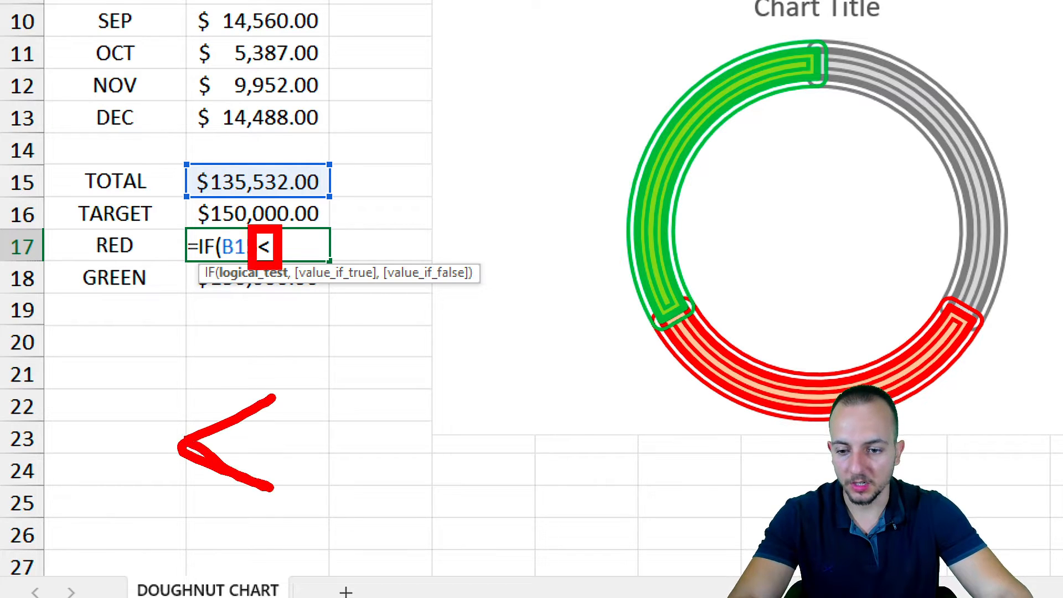
key("Escape")
left_click(301, 214)
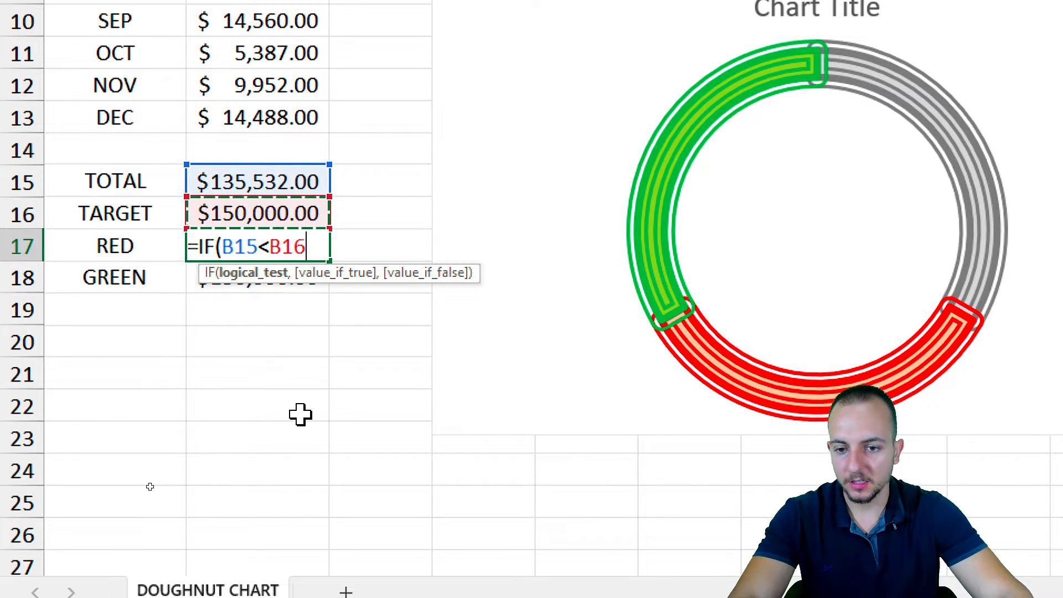
type(",")
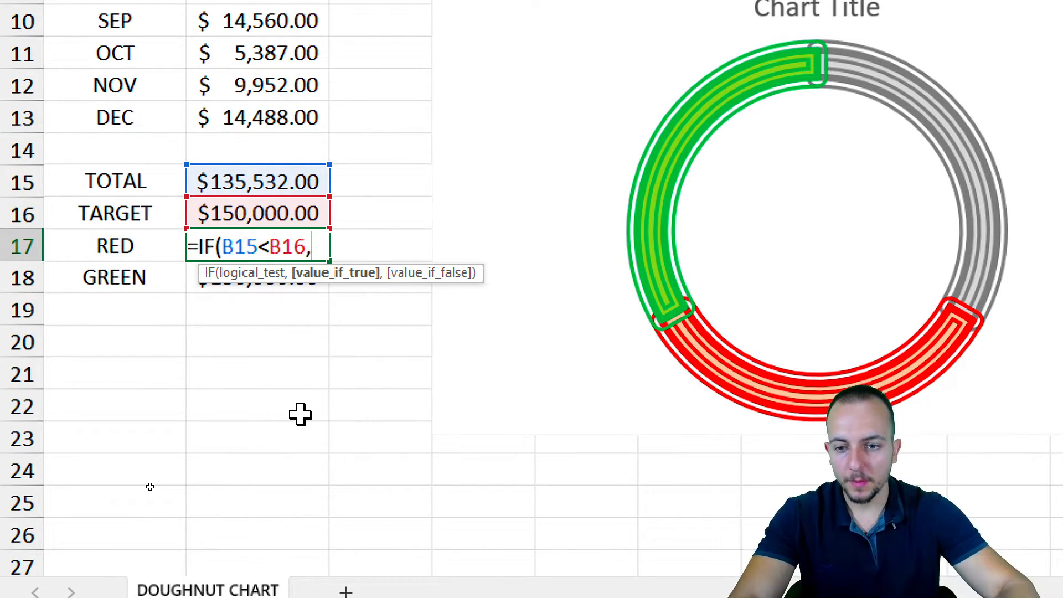
left_click(257, 184)
type(",")
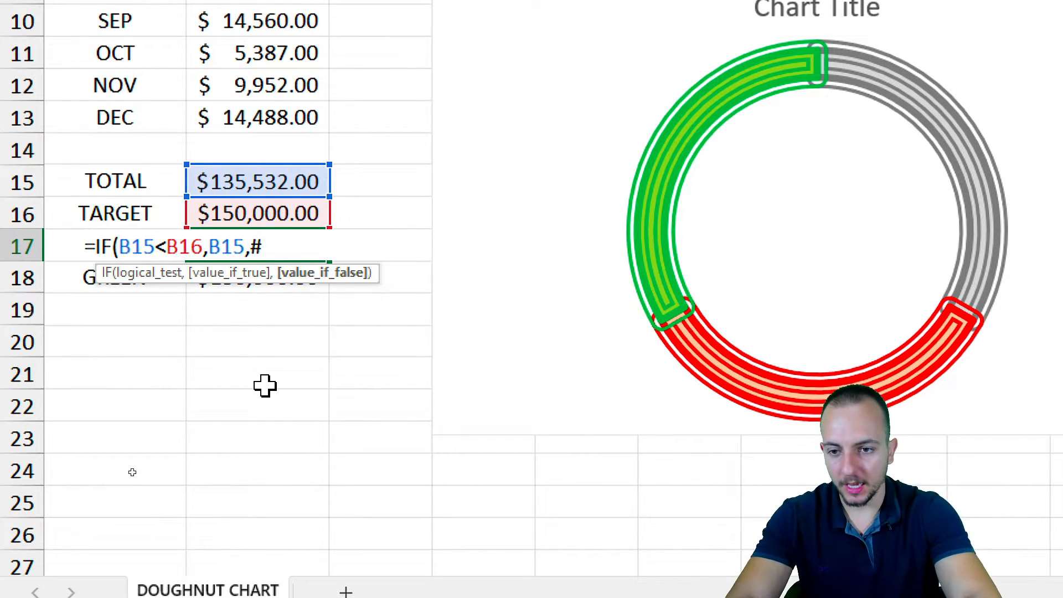
type("#N/A")
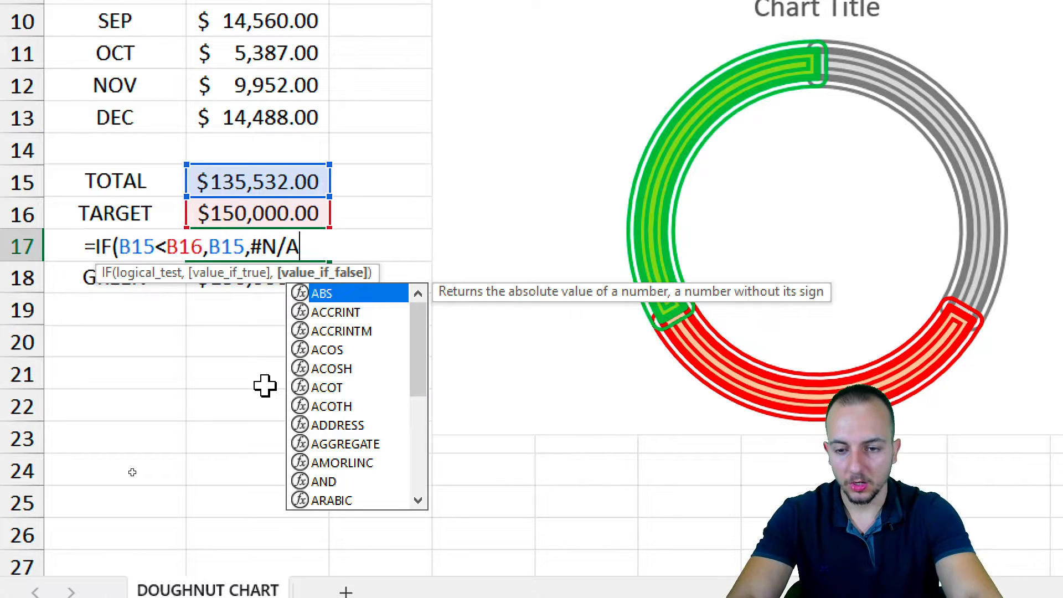
type(")")
key("Return")
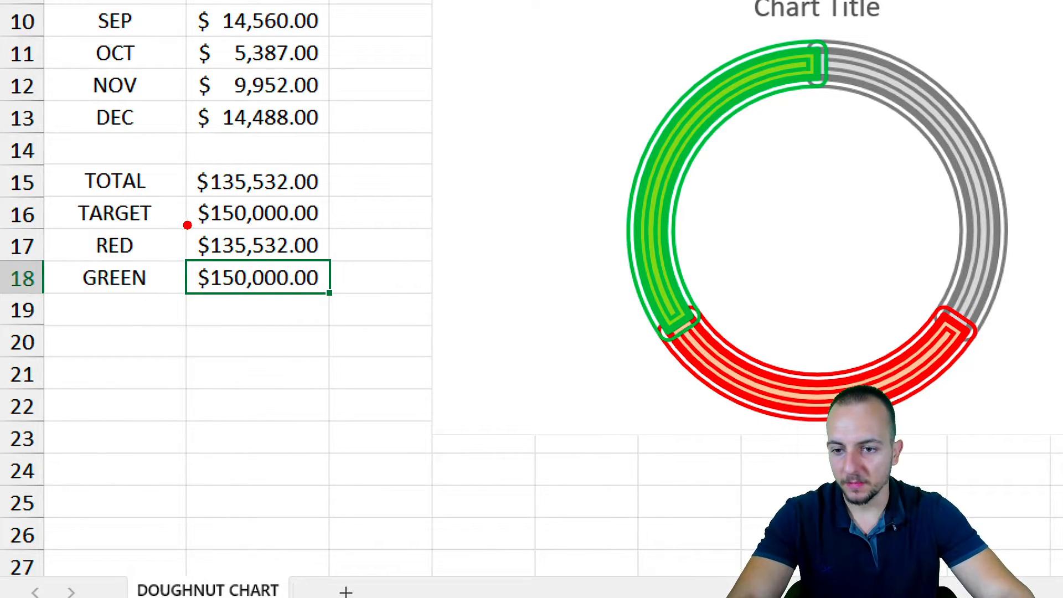
Select ranges around the TARGET, RED and GREEN rows and the chart
left_click_drag(187, 224, 338, 265)
left_click_drag(354, 265, 450, 336)
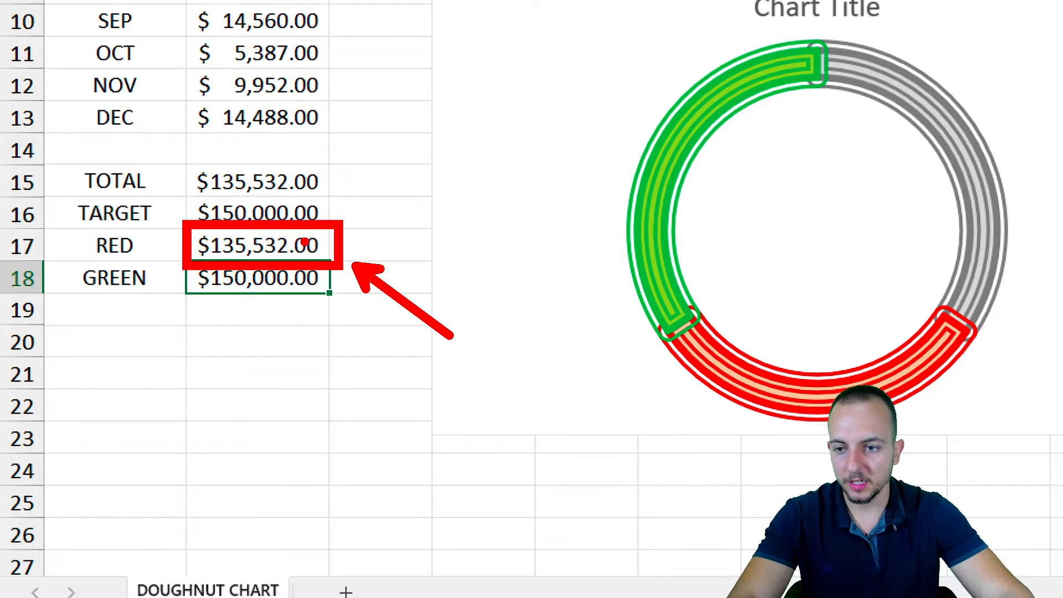
key("e")
mouse_move(179, 158)
left_mouse_down()
mouse_move(339, 203)
mouse_move(379, 161)
mouse_move(424, 150)
left_mouse_up()
mouse_move(211, 191)
left_mouse_down()
mouse_move(346, 237)
mouse_move(339, 191)
left_mouse_up()
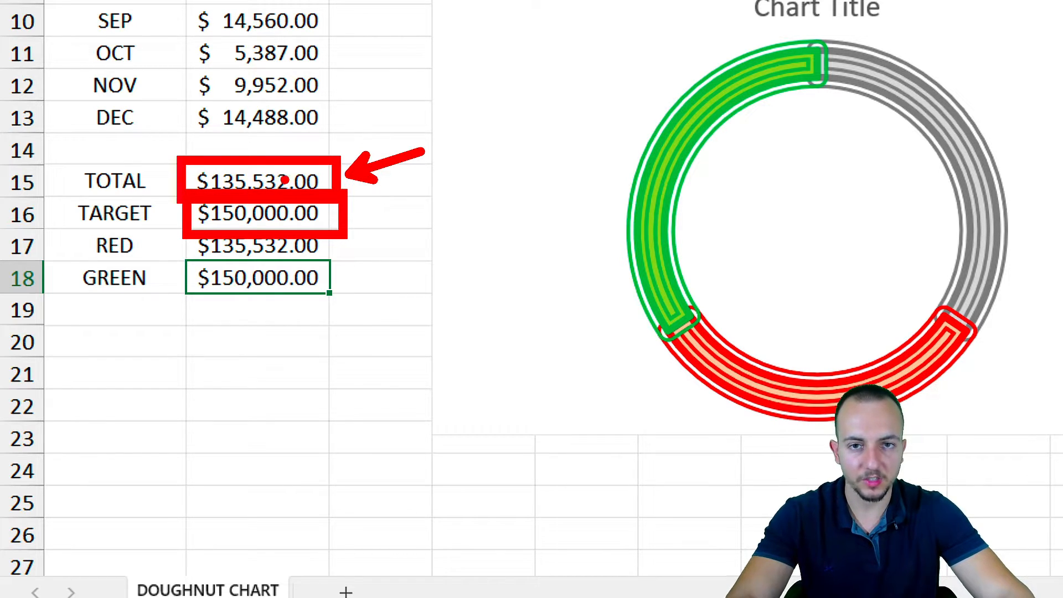
key("Escape")
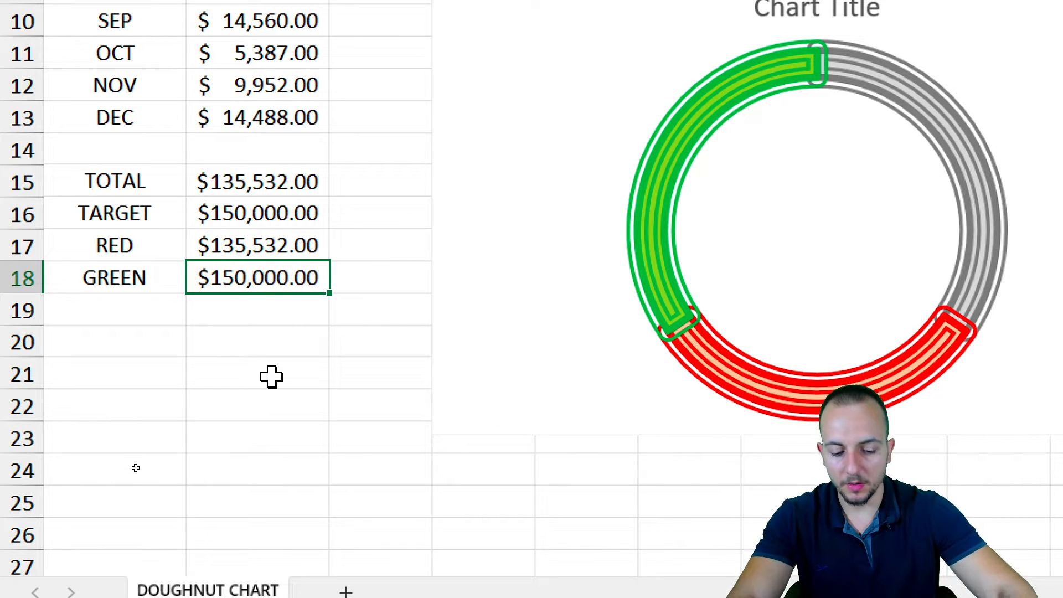
Enter =IF(B15>=B16,B15,#N/A) in B18 so the GREEN value shows #N/A
type("=IF(")
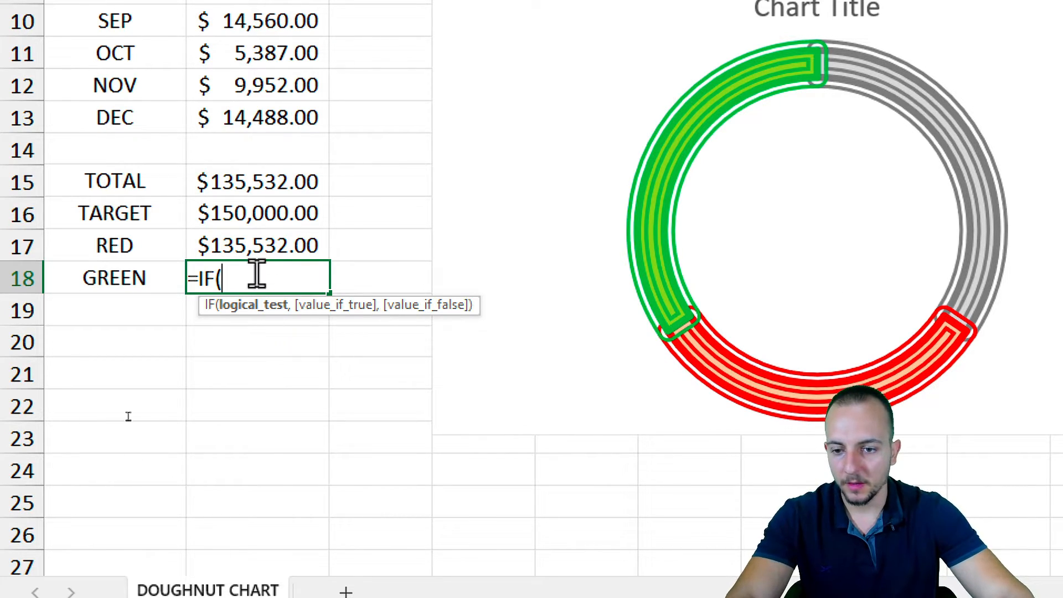
left_click(237, 177)
type(">=")
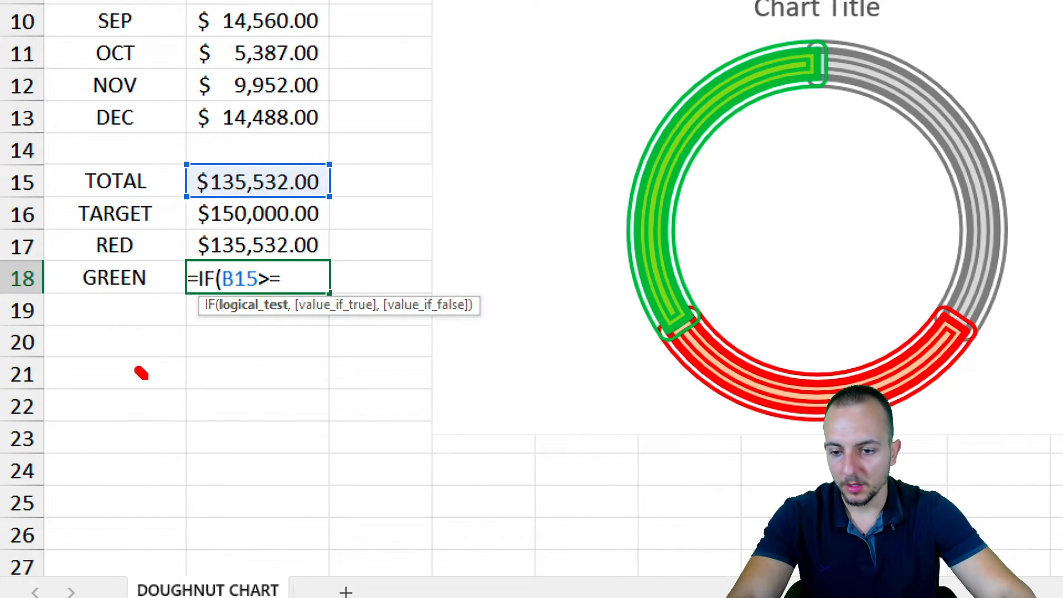
left_click_drag(143, 375, 131, 472)
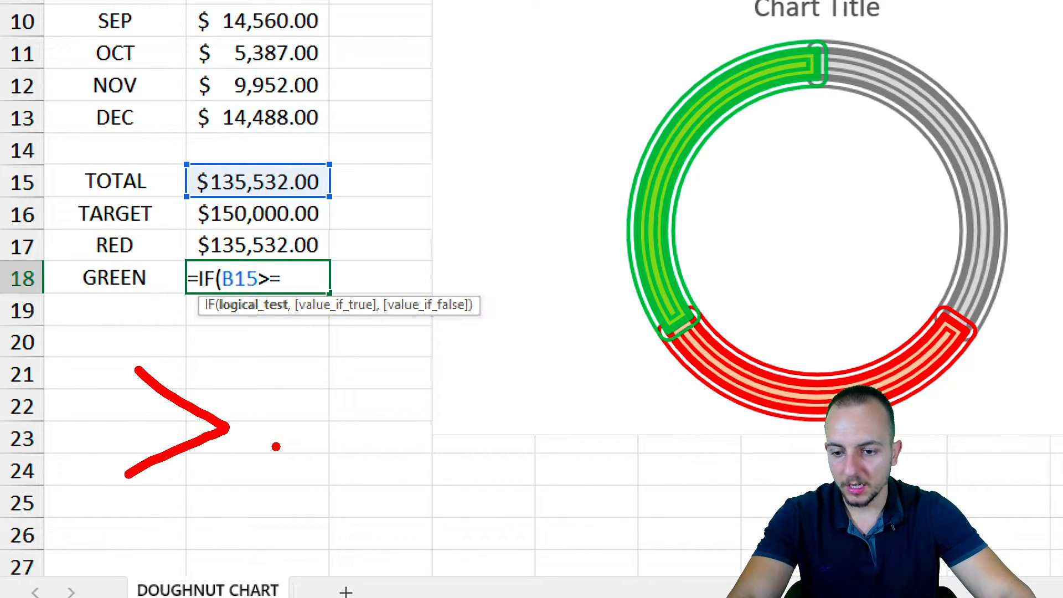
left_click_drag(265, 438, 322, 444)
left_click_drag(269, 419, 334, 418)
key("Escape")
type("=")
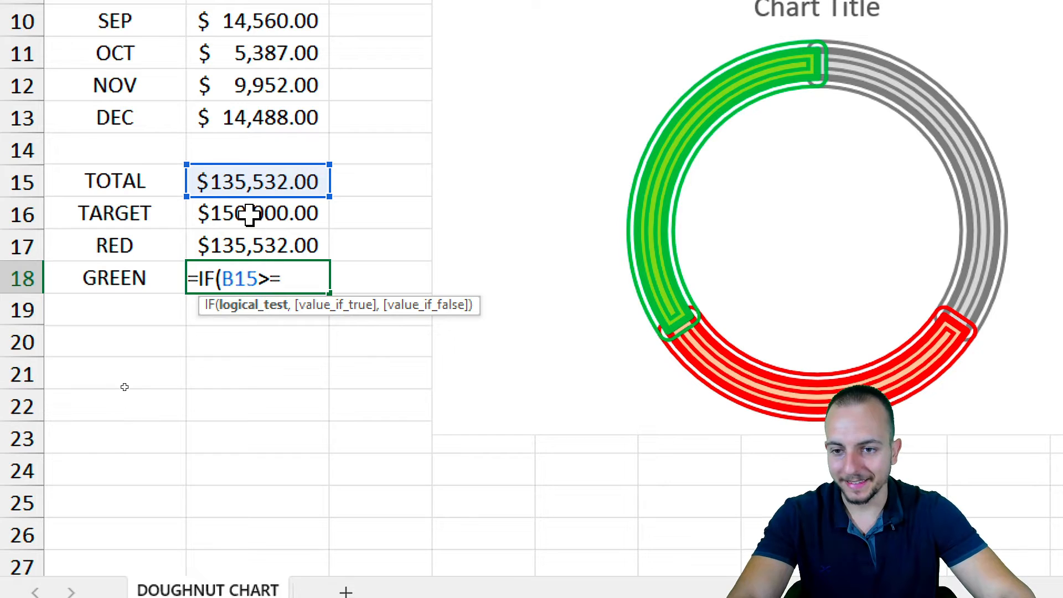
left_click(244, 216)
type(",")
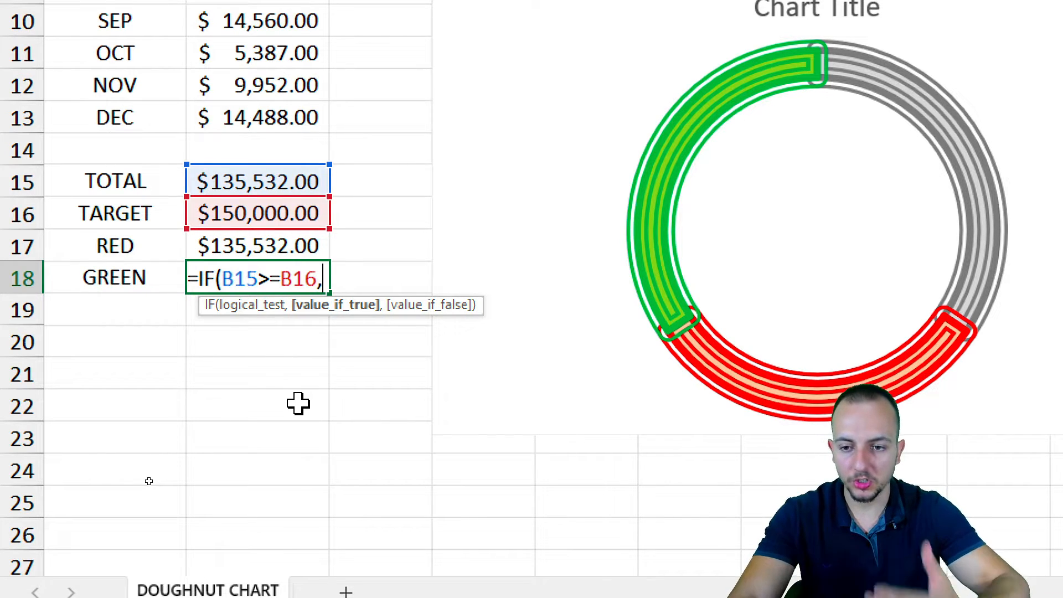
left_click(262, 178)
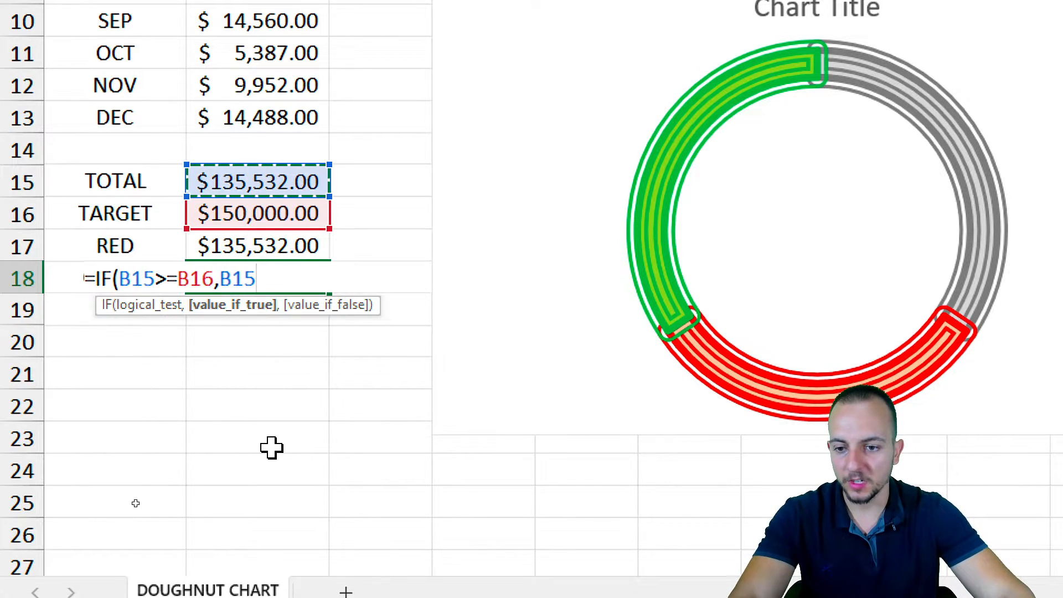
type(",")
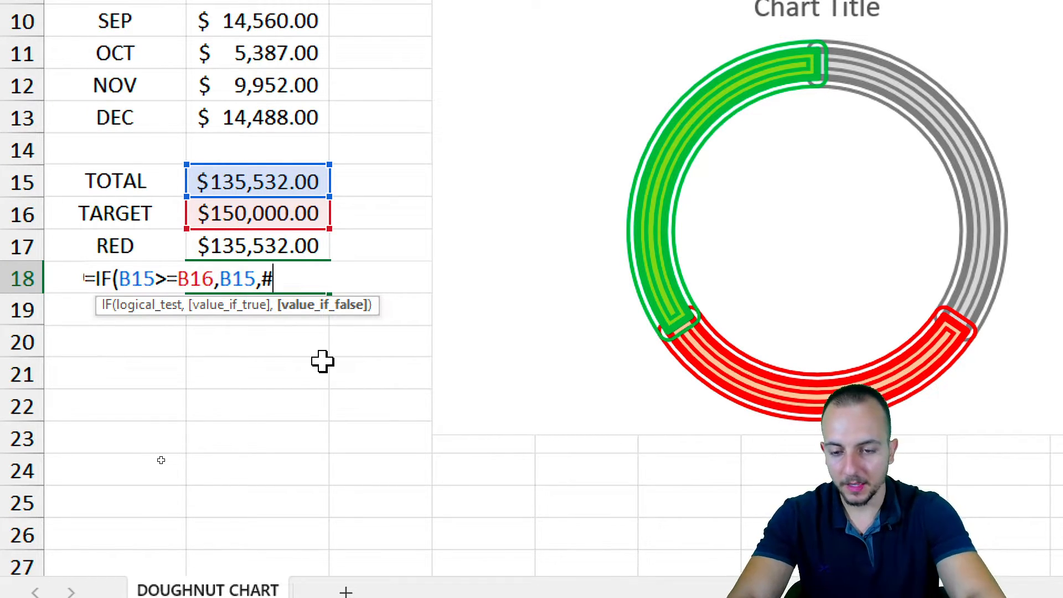
type("#N/A)")
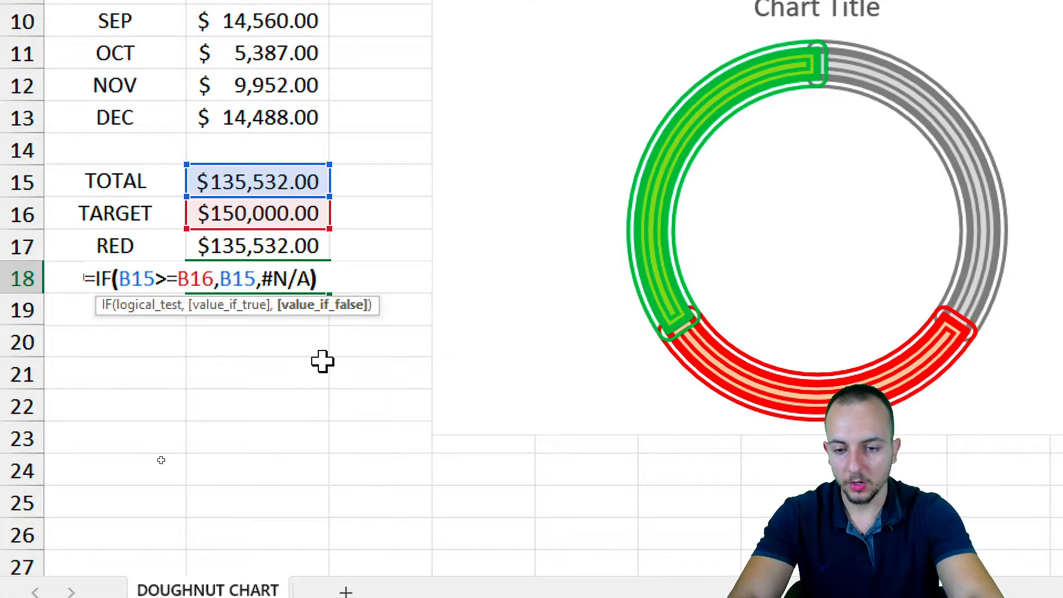
key("Return")
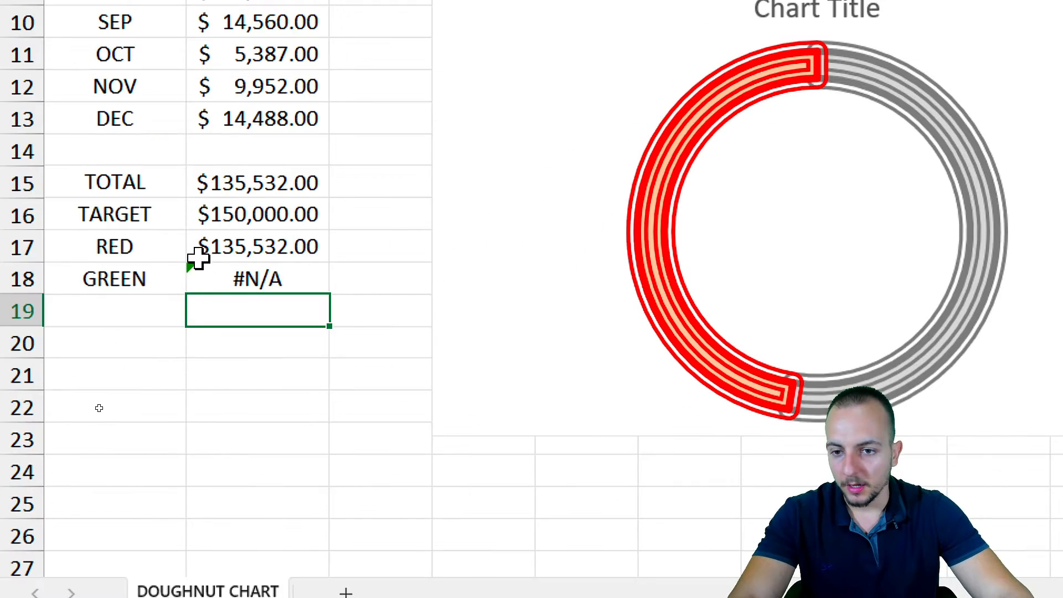
Highlight the RED, monthly totals, GREEN, TOTAL, TARGET and JUL rows to explain the setup
left_click_drag(159, 258, 216, 249)
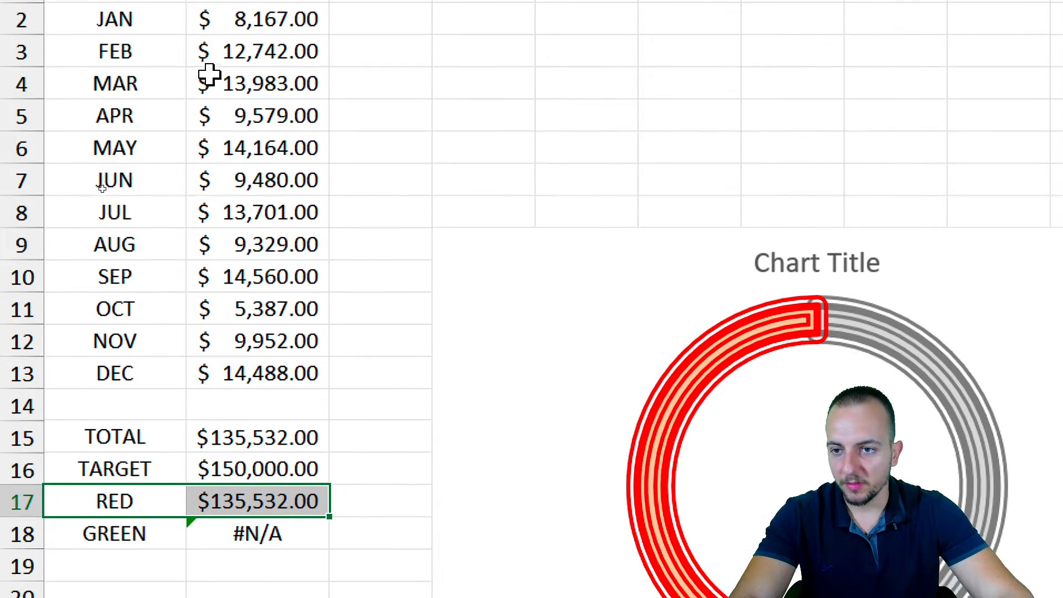
left_click_drag(163, 74, 243, 435)
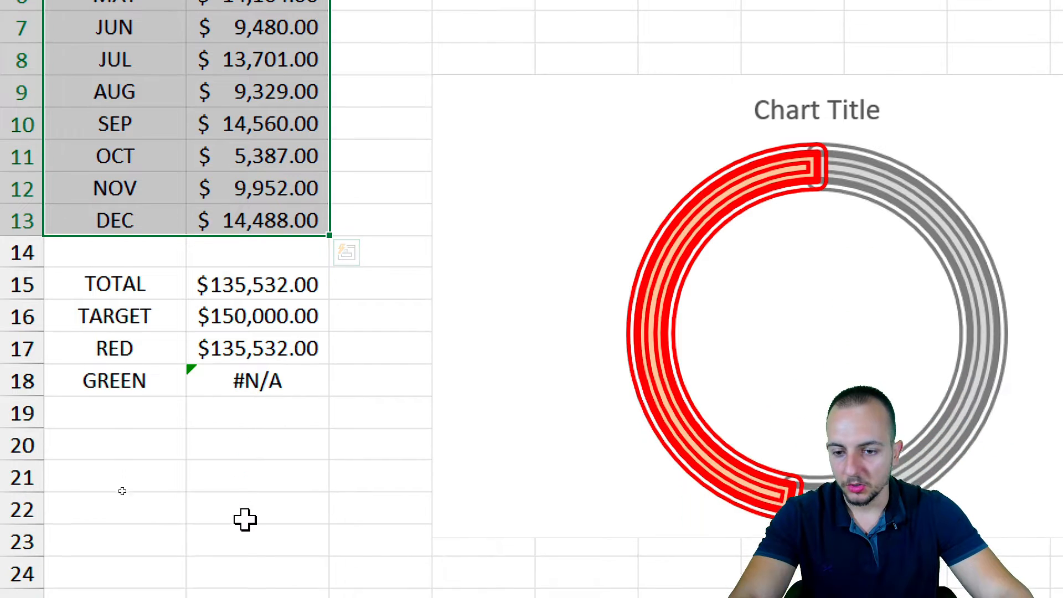
left_click_drag(147, 330, 279, 325)
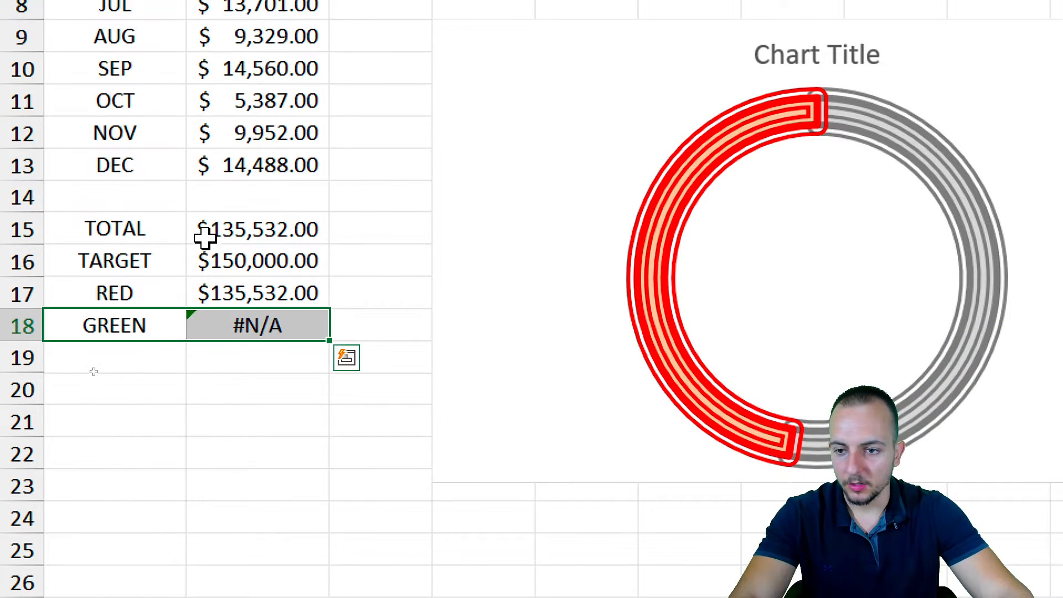
left_click_drag(158, 232, 255, 224)
left_click_drag(157, 261, 213, 257)
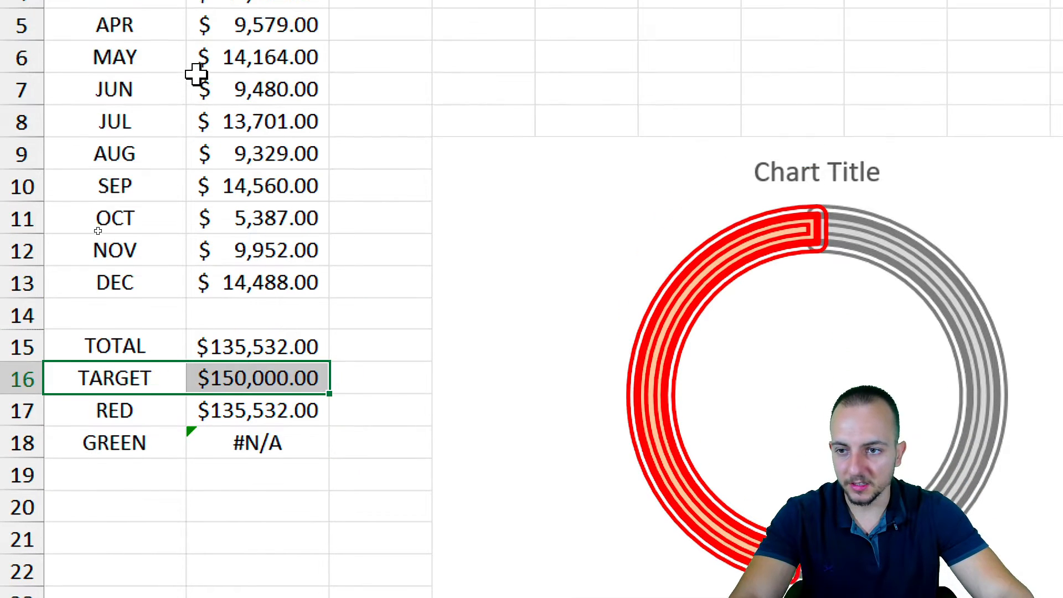
left_click_drag(176, 150, 225, 150)
Change July's total in B8 to 50000
left_click(226, 150)
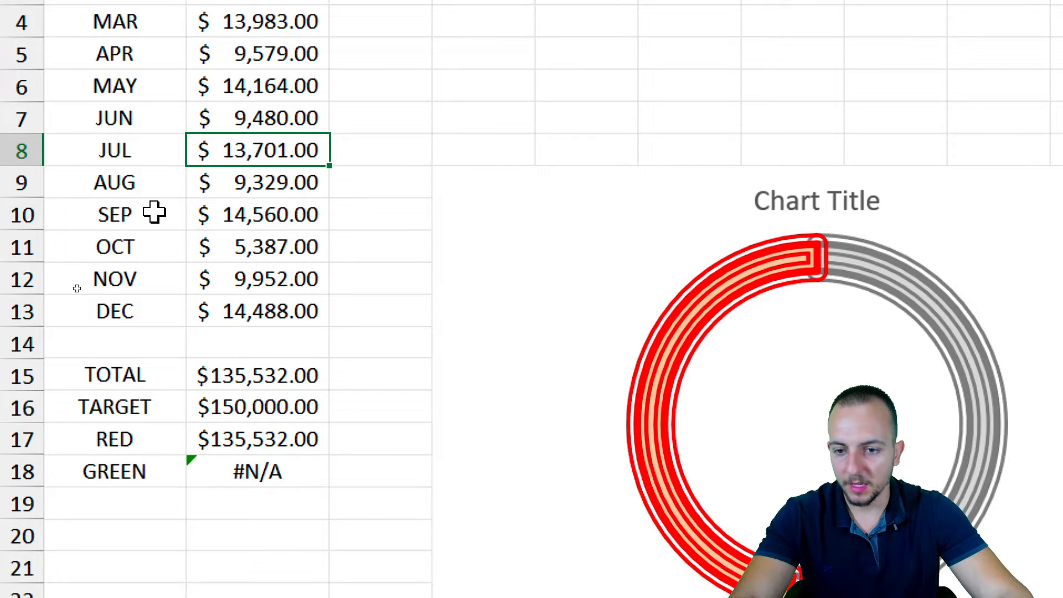
type("50")
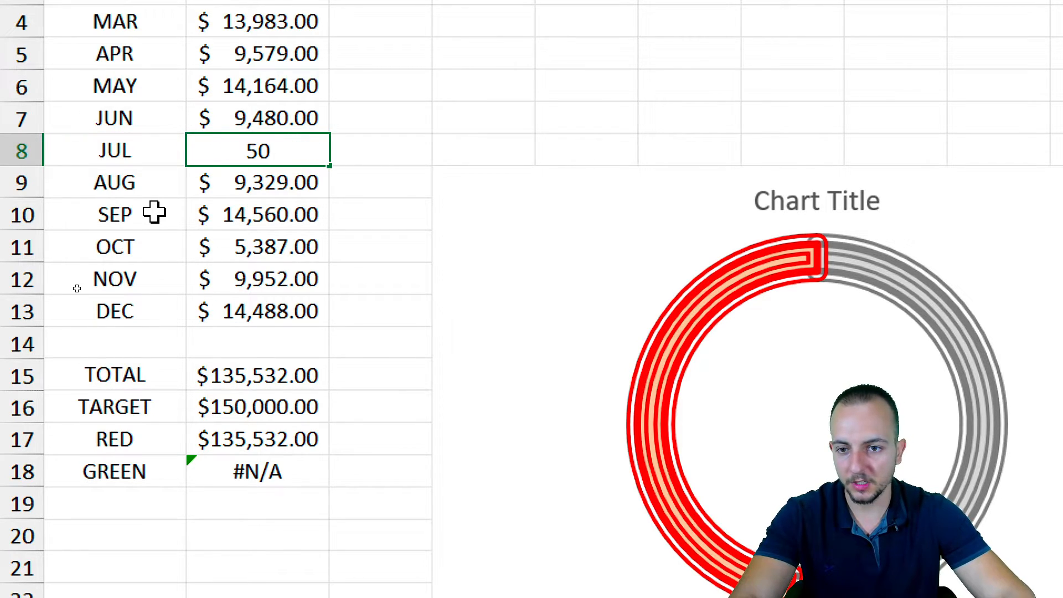
type("000")
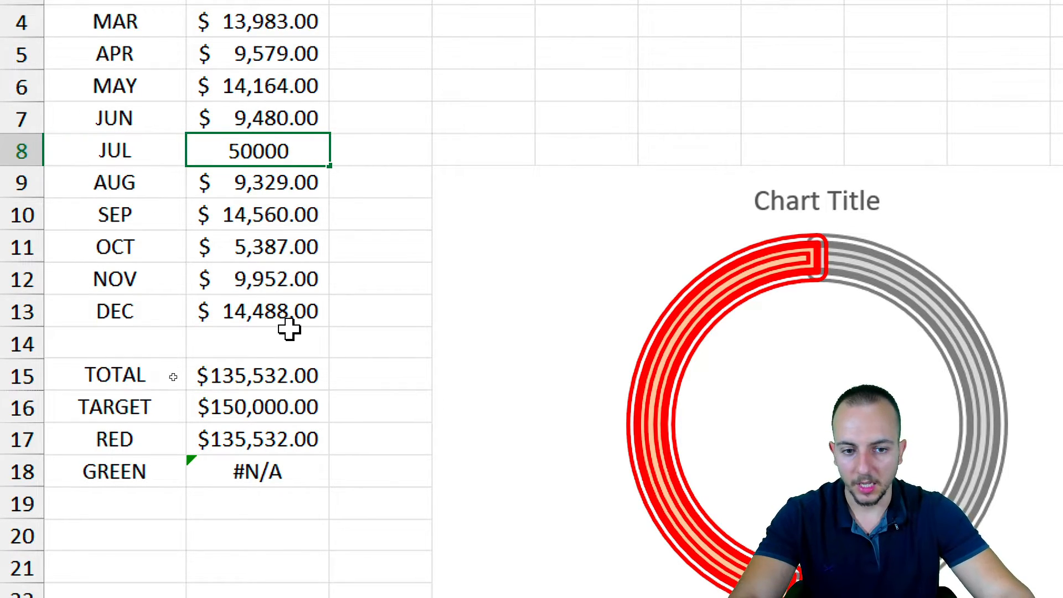
key("Return")
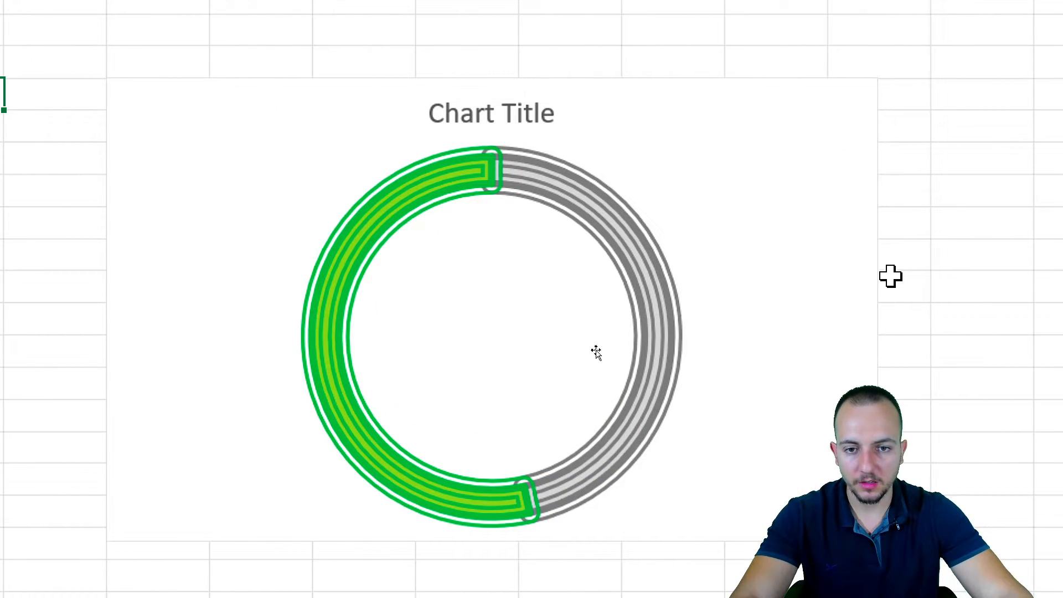
Delete the doughnut chart's title so the ring enlarges into the freed space
left_click(533, 114)
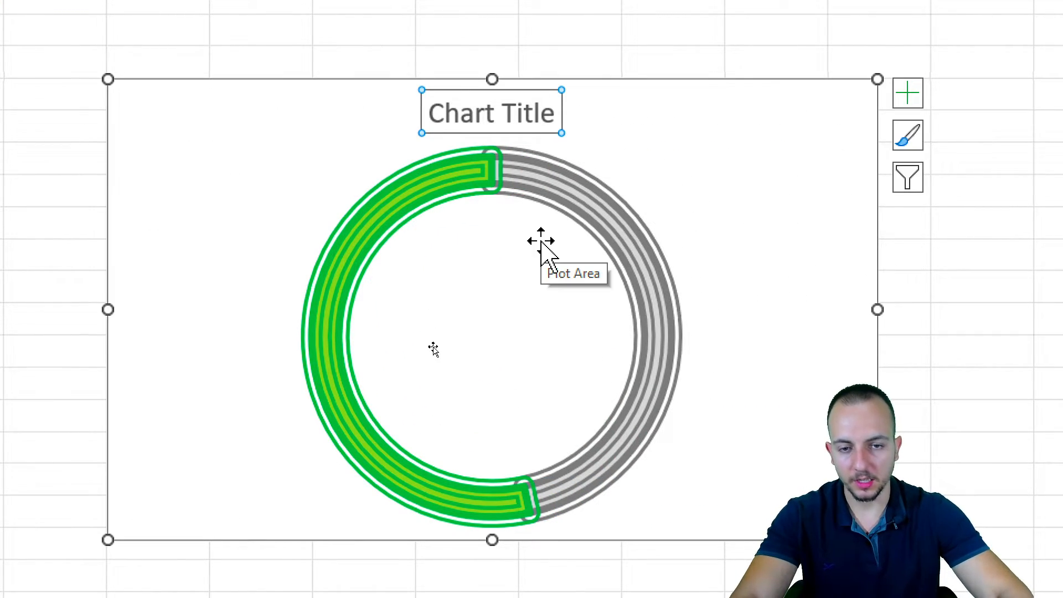
key("Delete")
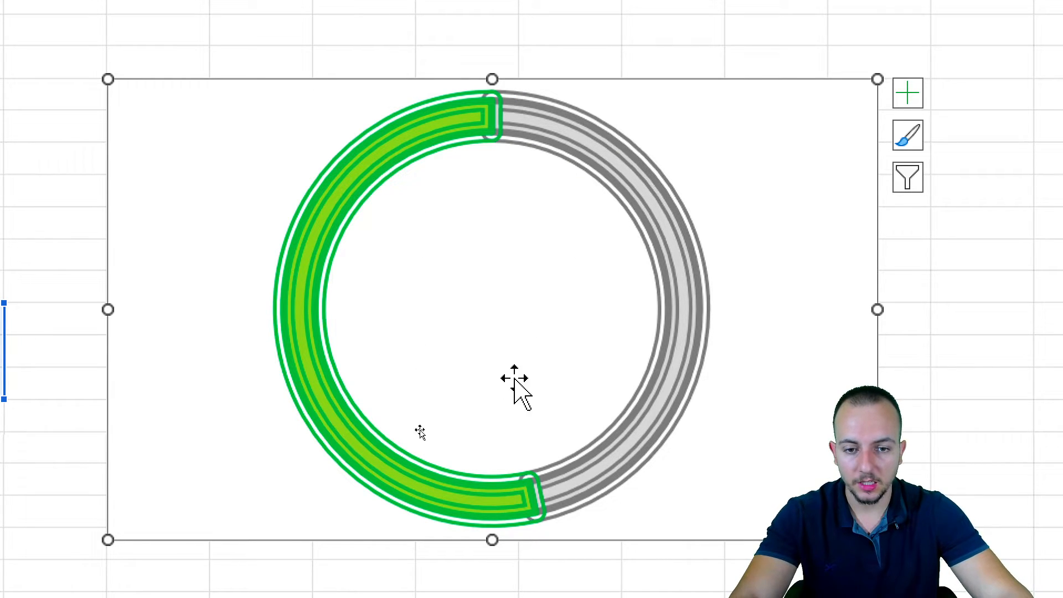
scroll(446, 519, "down", 2)
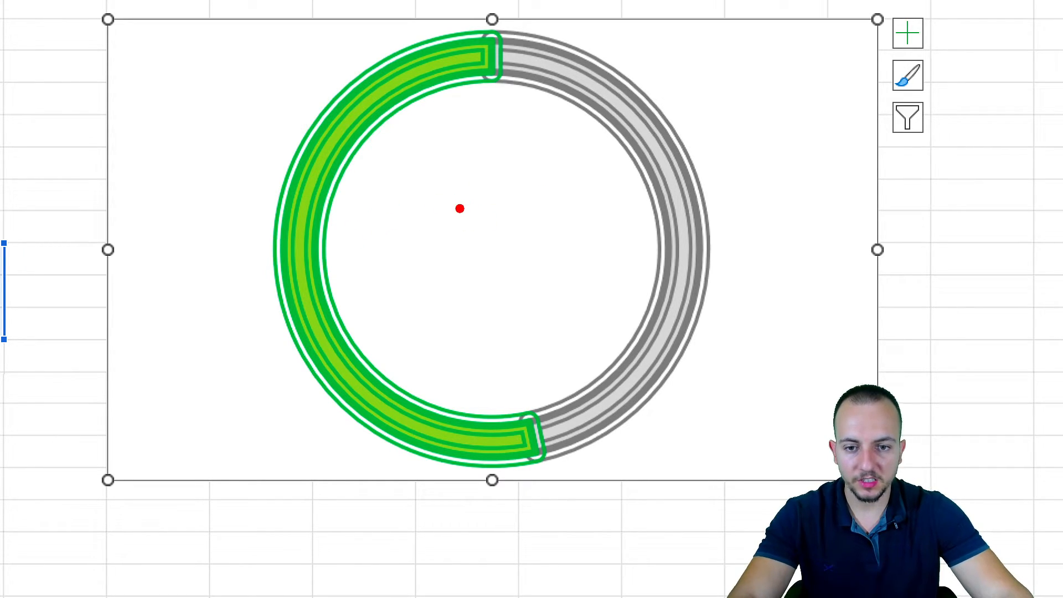
mouse_move(450, 221)
left_mouse_down()
mouse_move(467, 247)
mouse_move(419, 278)
left_mouse_up()
mouse_move(508, 189)
left_mouse_down()
mouse_move(491, 214)
mouse_move(489, 205)
left_mouse_up()
left_click_drag(540, 255, 596, 187)
left_click_drag(553, 186, 559, 189)
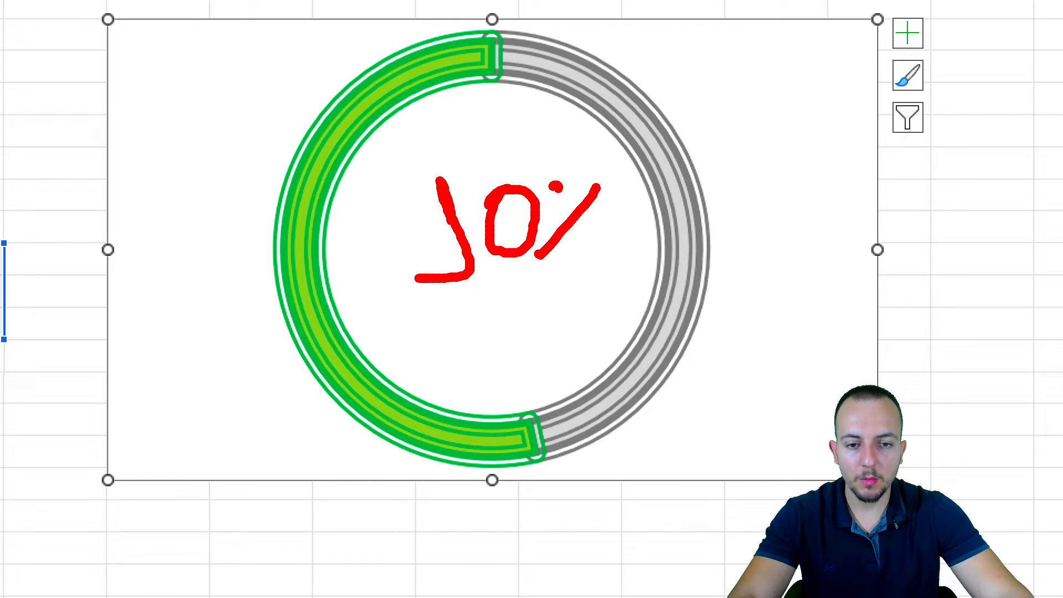
left_click_drag(405, 316, 608, 289)
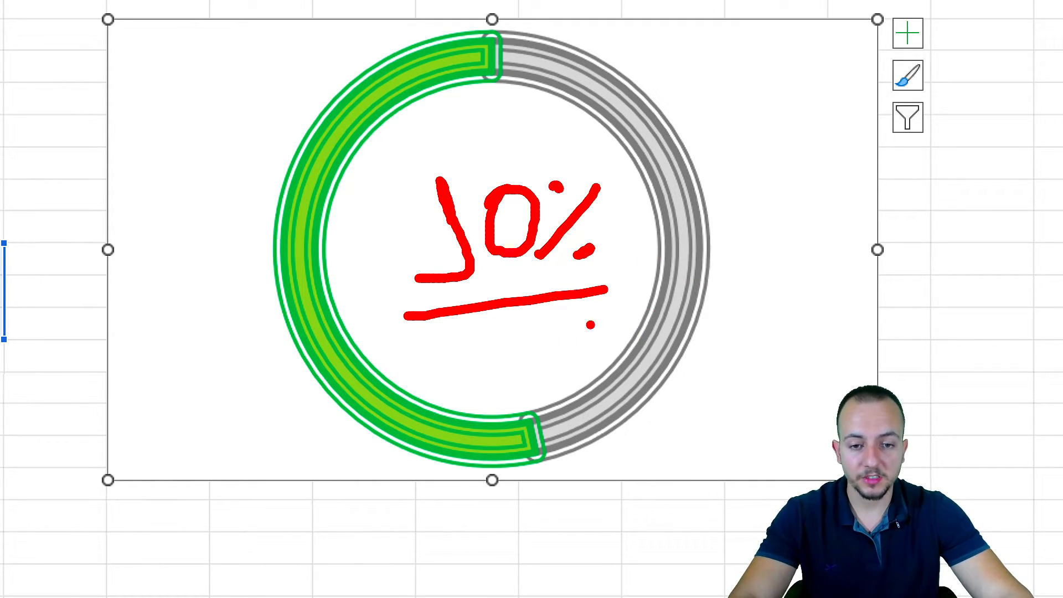
key("ctrl+z")
key("ctrl+z")
key("ctrl+z")
key("ctrl+z")
key("ctrl+z")
mouse_move(532, 174)
left_mouse_down()
mouse_move(483, 199)
mouse_move(491, 265)
left_mouse_up()
key("ctrl+z")
key("ctrl+z")
mouse_move(478, 189)
left_mouse_down()
mouse_move(449, 205)
mouse_move(413, 261)
left_mouse_up()
mouse_move(559, 177)
left_mouse_down()
mouse_move(515, 232)
mouse_move(520, 244)
left_mouse_up()
left_click_drag(408, 282, 572, 269)
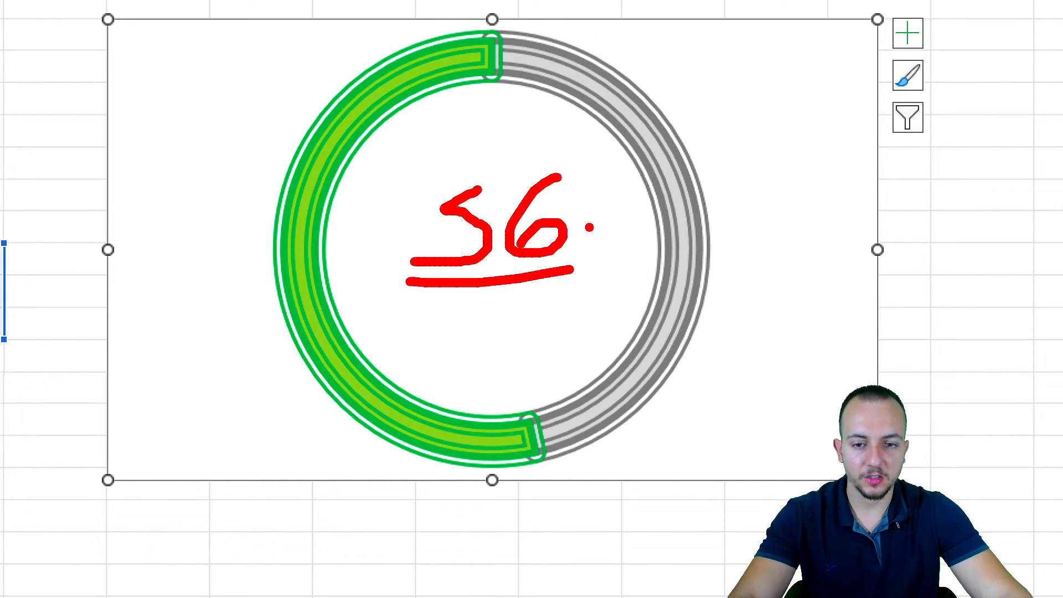
key("Escape")
Label cell A19 with %
left_click(255, 35)
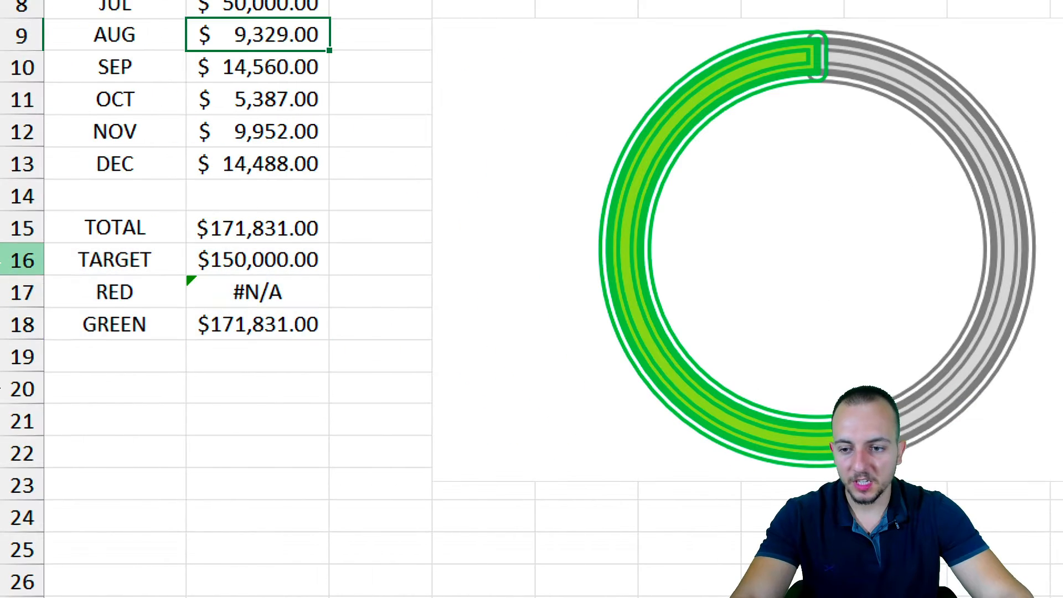
left_click(177, 276)
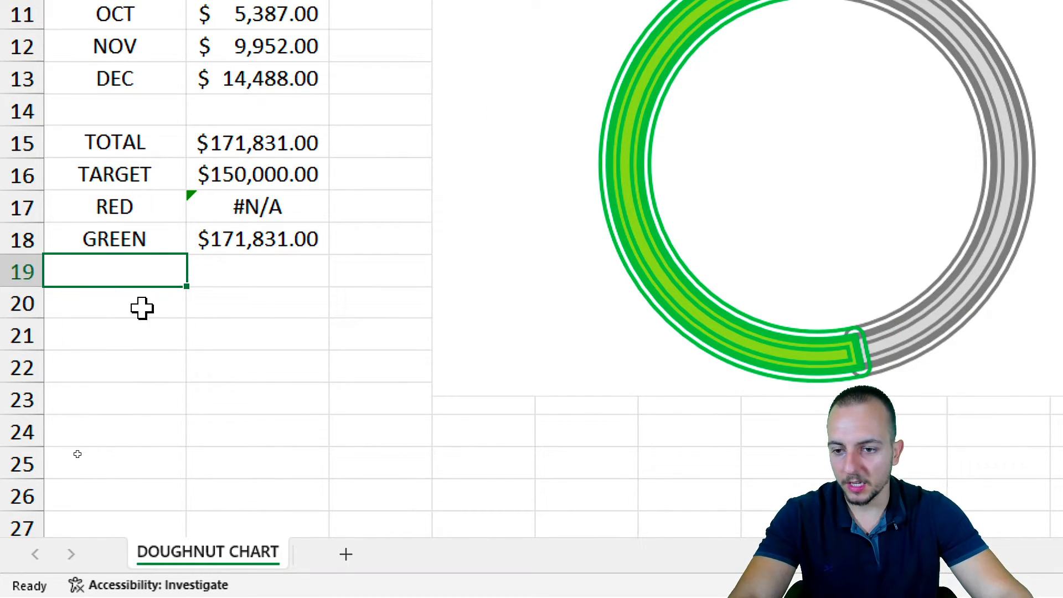
type("%")
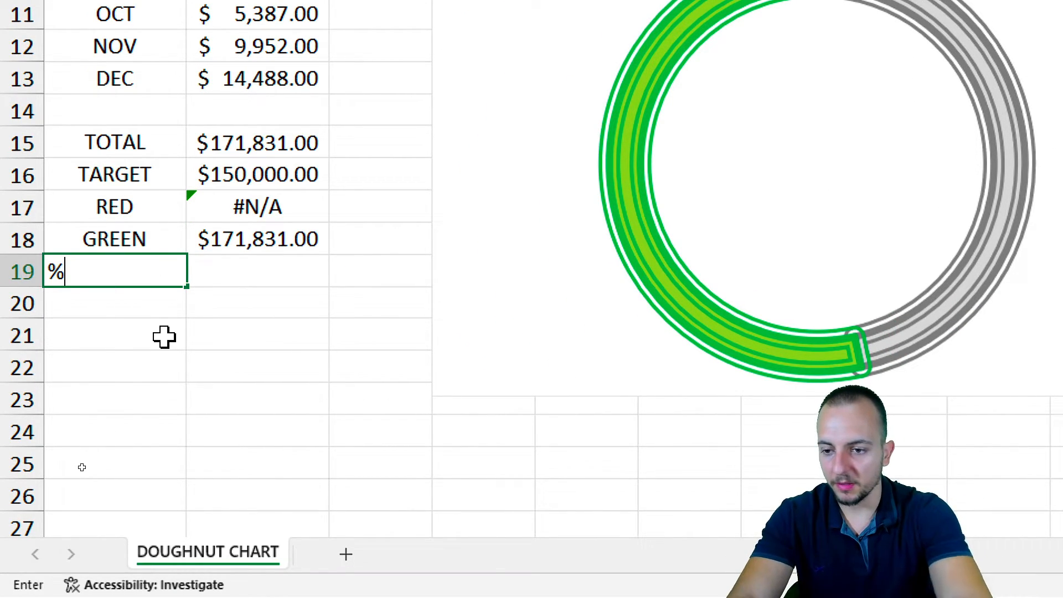
key("Tab")
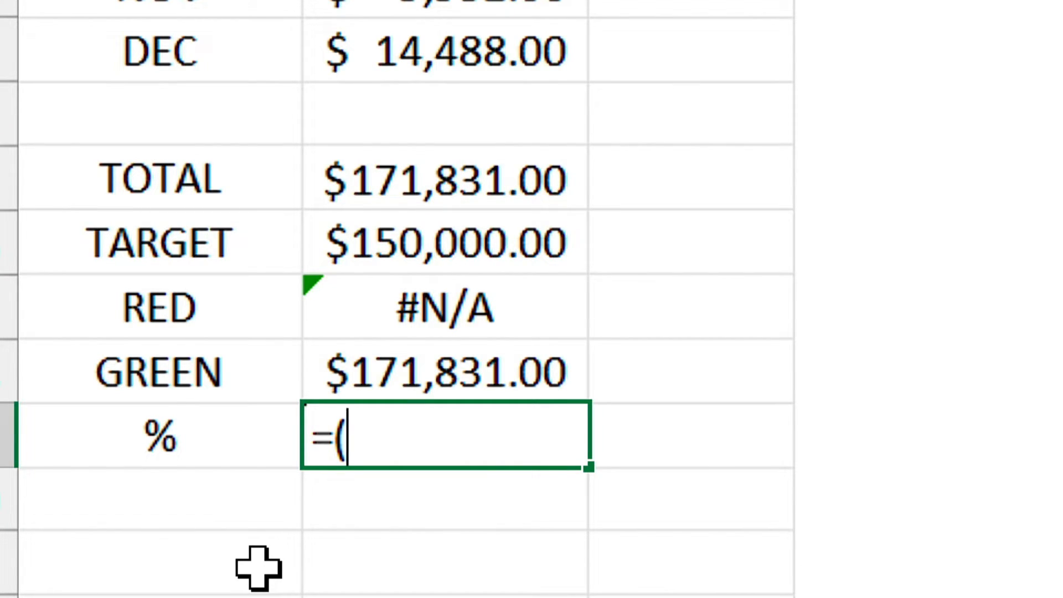
Enter =(B15/B16)-1 in B19 and format it as a percentage, showing 15%
type("=(")
left_click(415, 174)
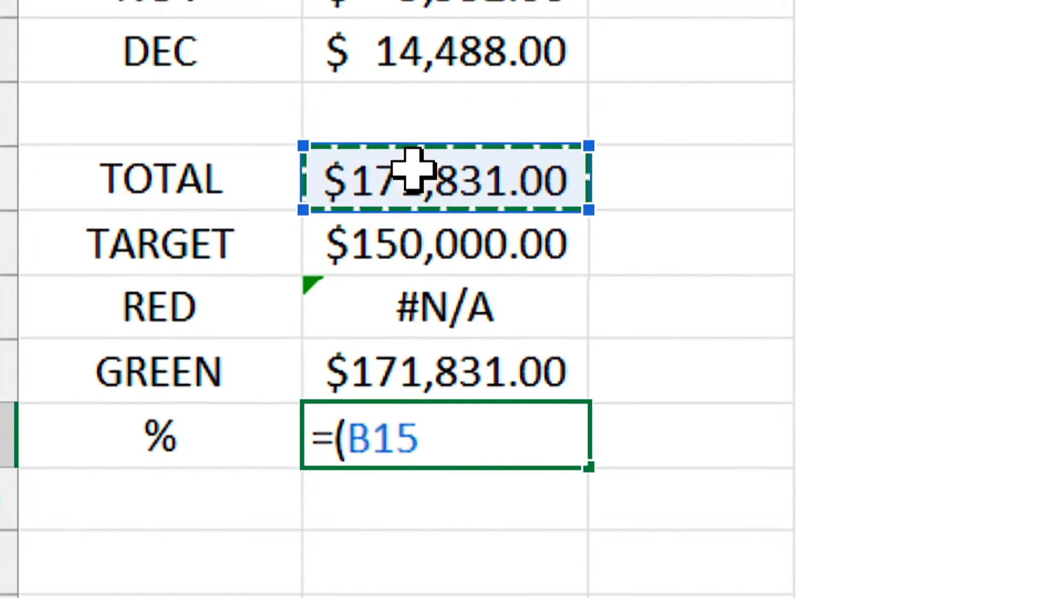
type("/")
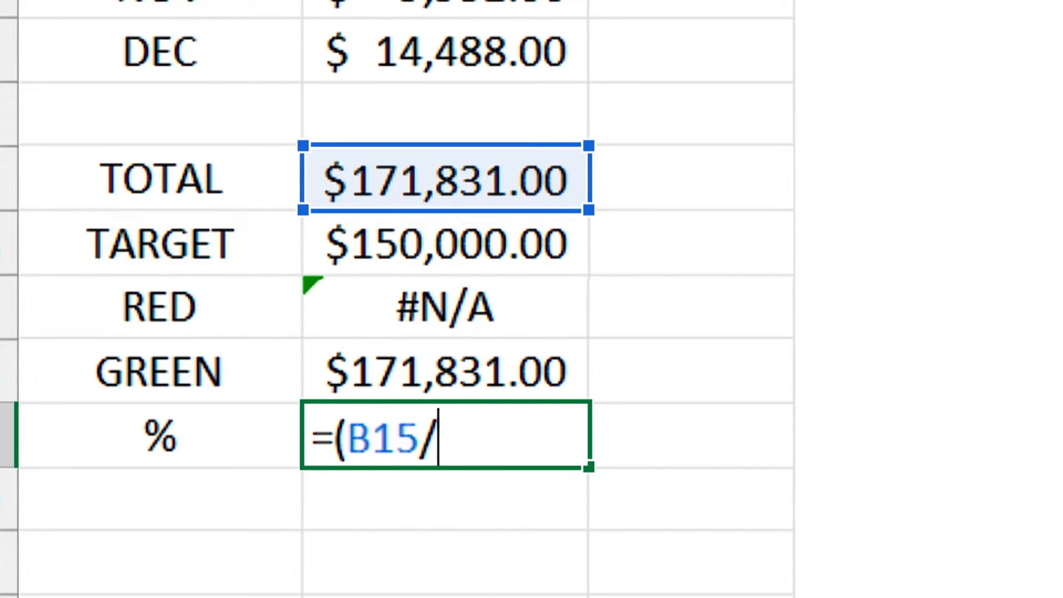
left_click(418, 242)
type(")")
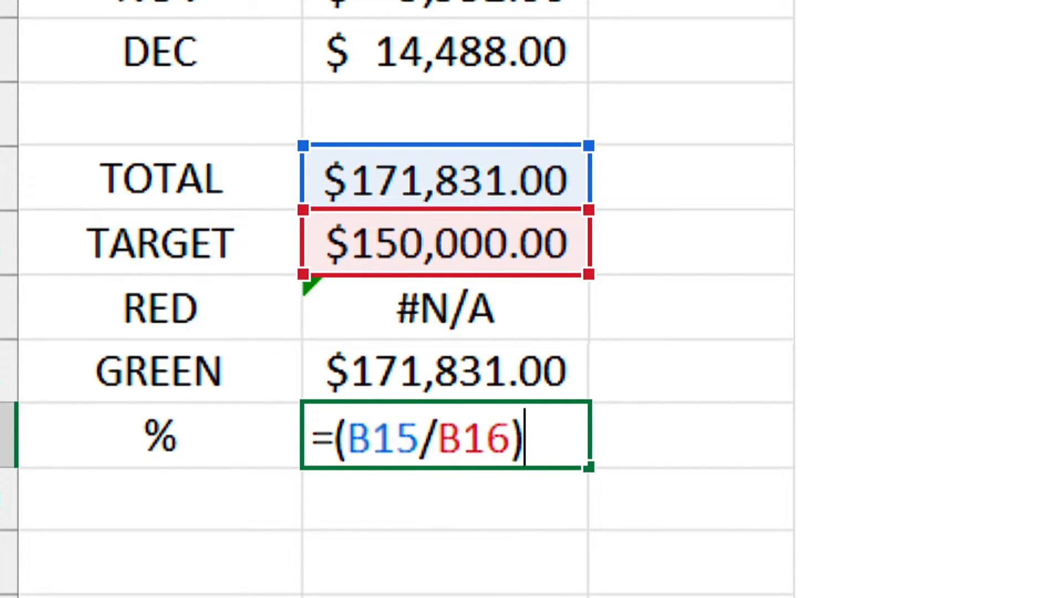
type("-1")
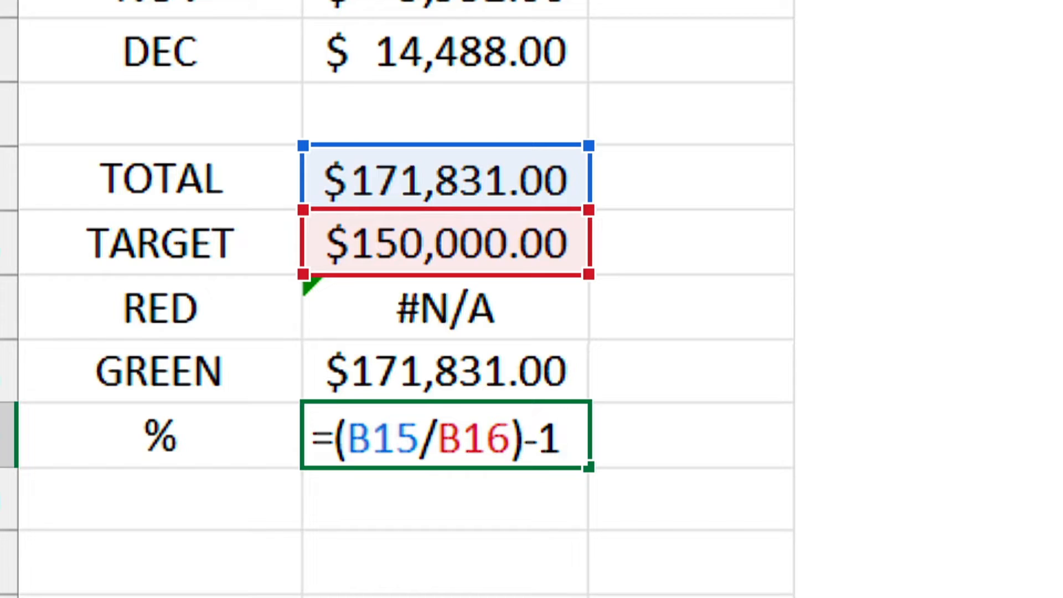
key("Return")
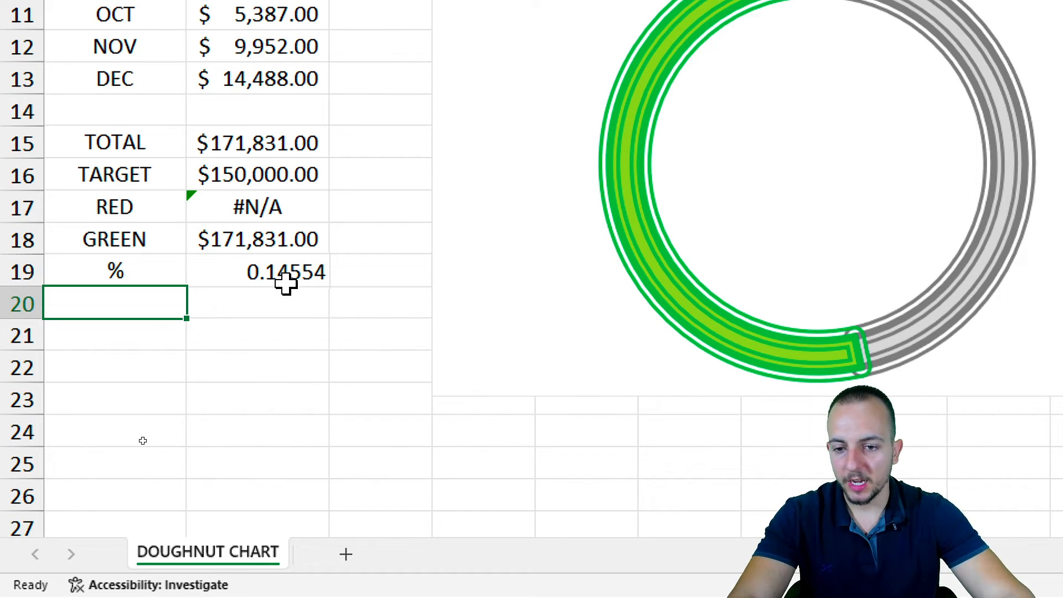
left_click(498, 453)
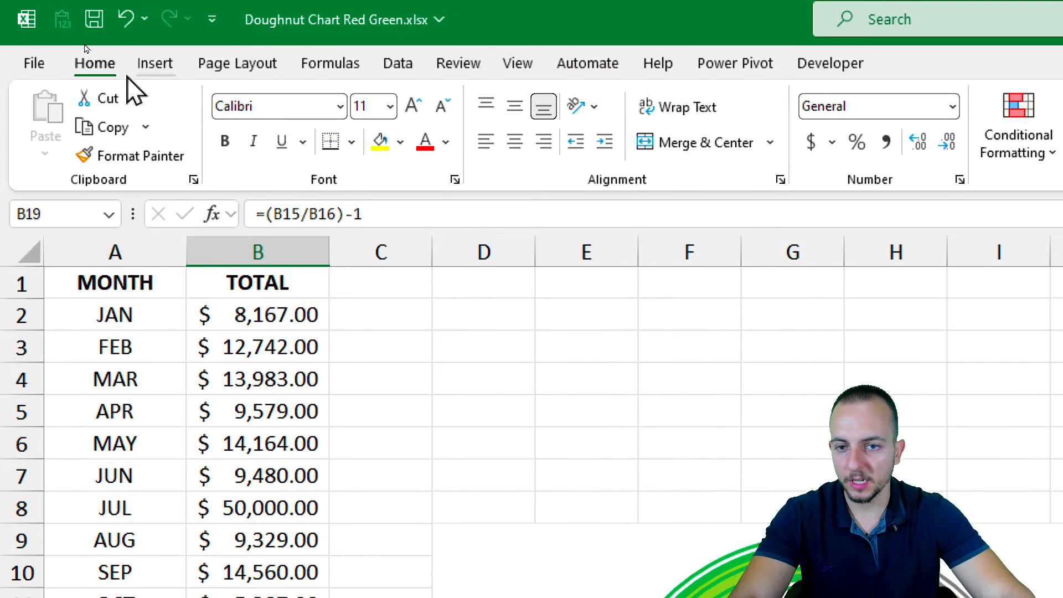
left_click(546, 144)
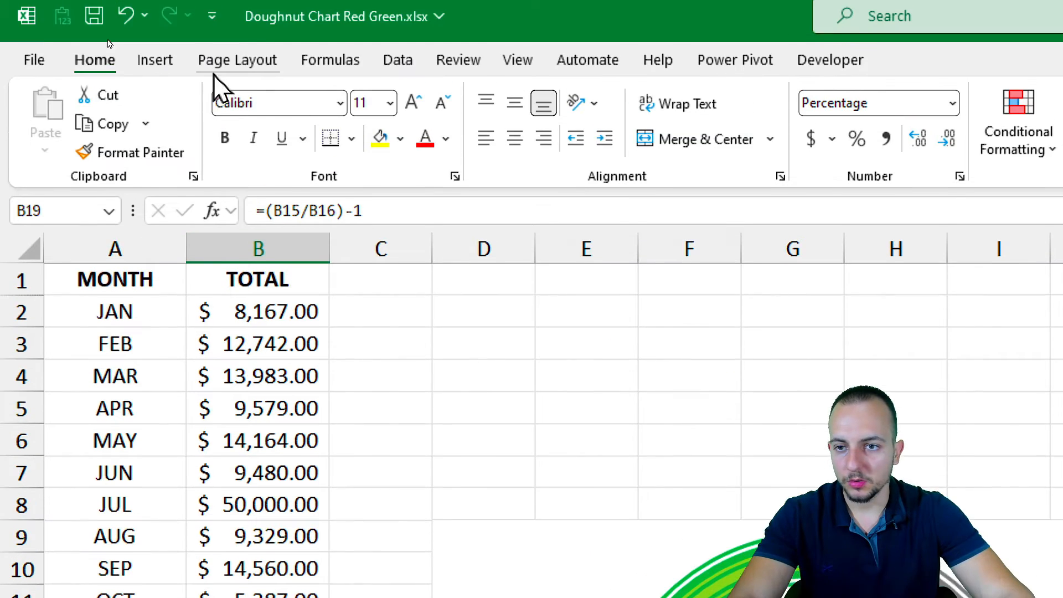
Draw a rectangle shape across the centre of the doughnut chart
left_click(156, 60)
left_click(328, 122)
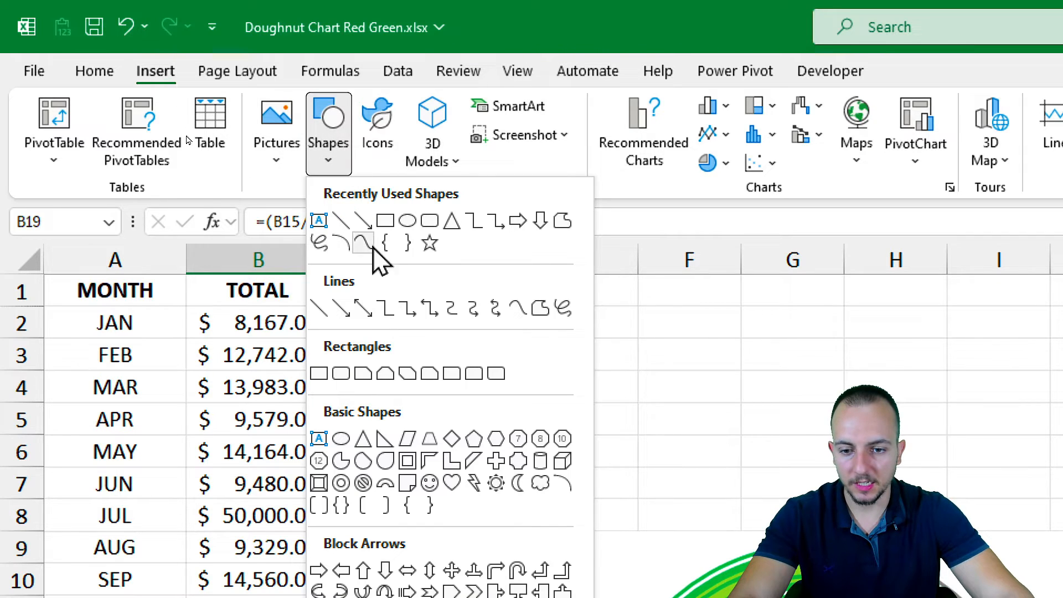
left_click(320, 374)
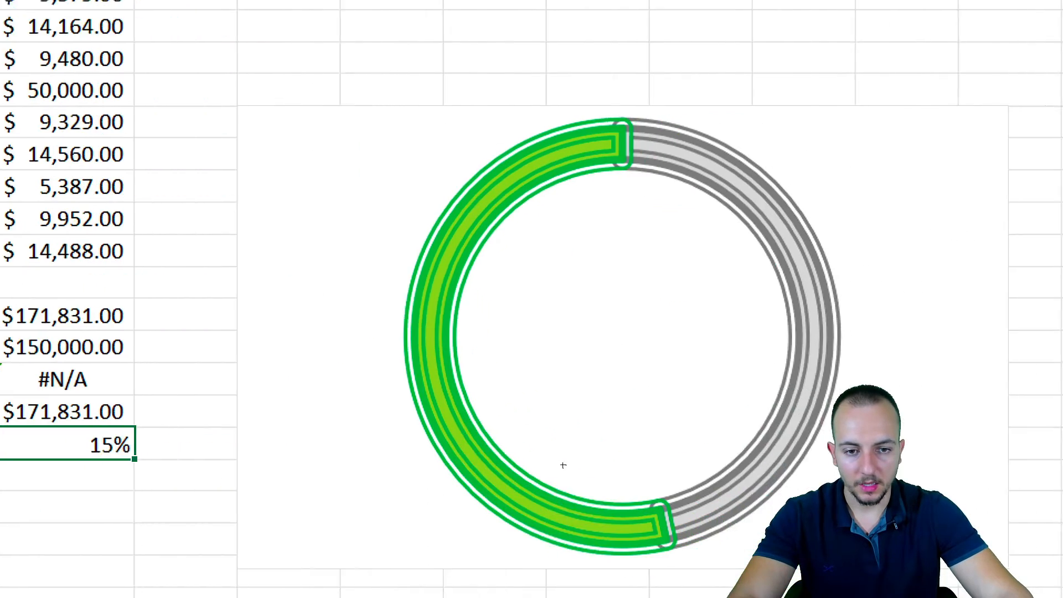
left_click_drag(361, 193, 685, 345)
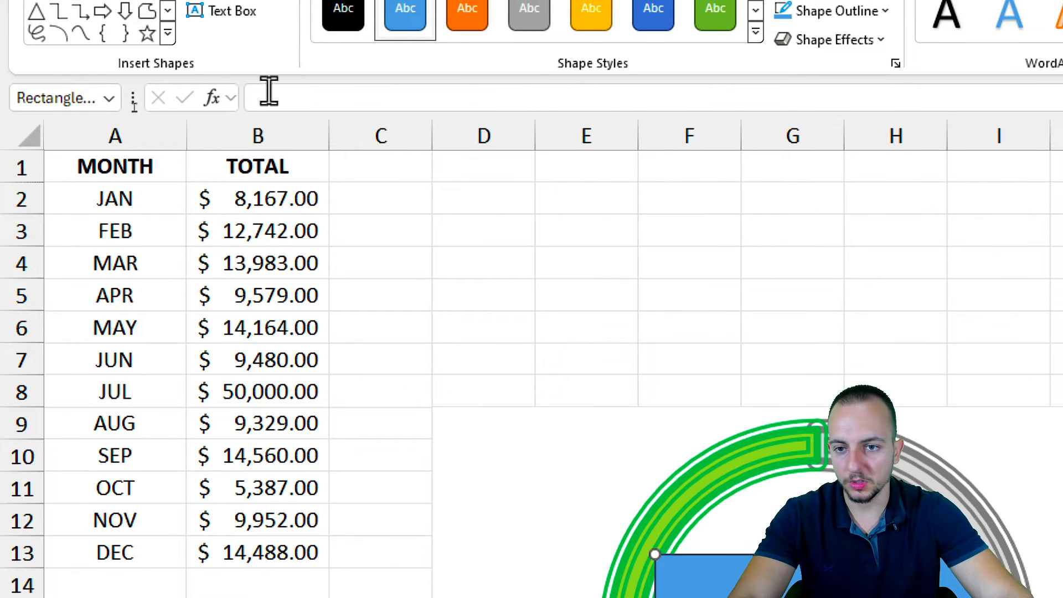
Link the rectangle's text to cell =$B$19 so it displays 15%
left_click(273, 96)
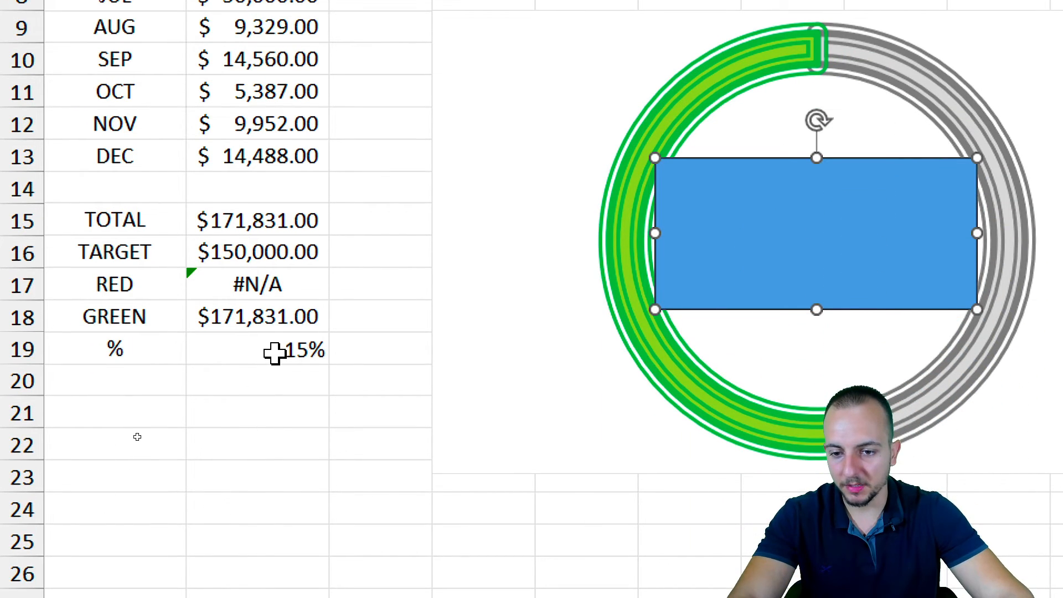
left_click(277, 351)
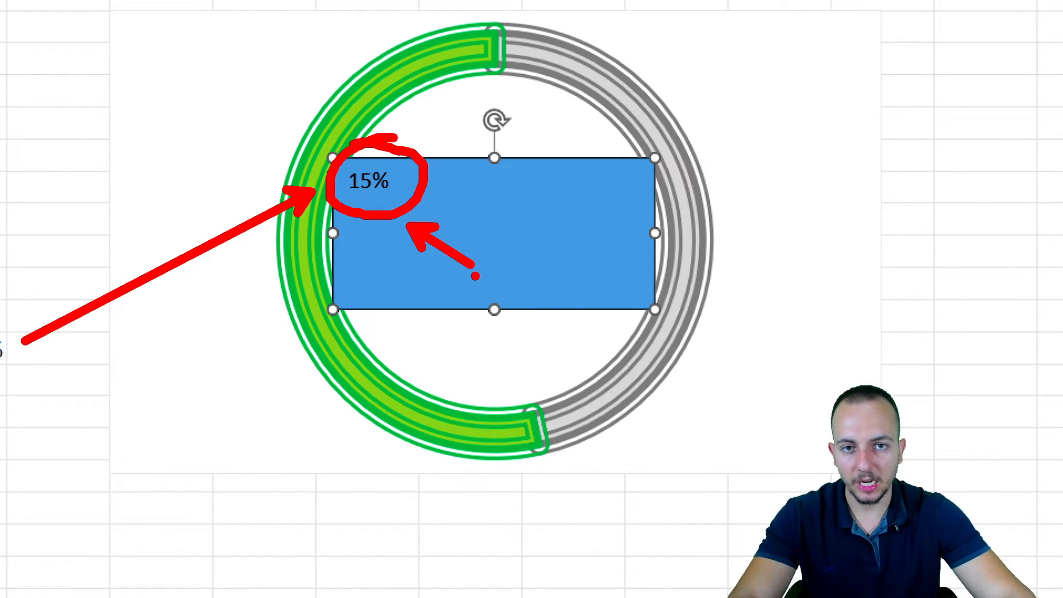
key("Escape")
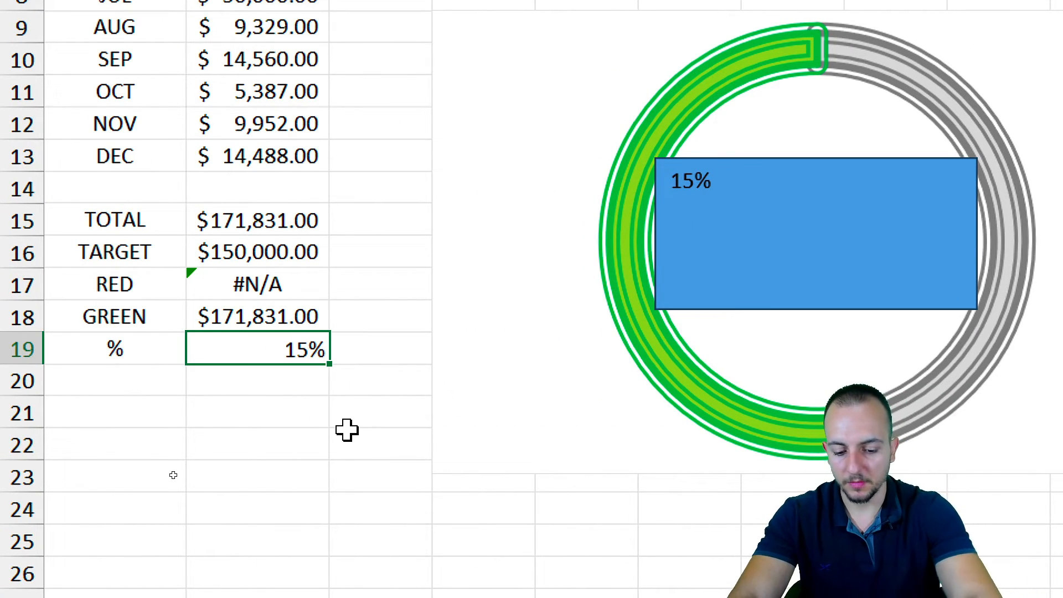
type("JOPA")
key("Return")
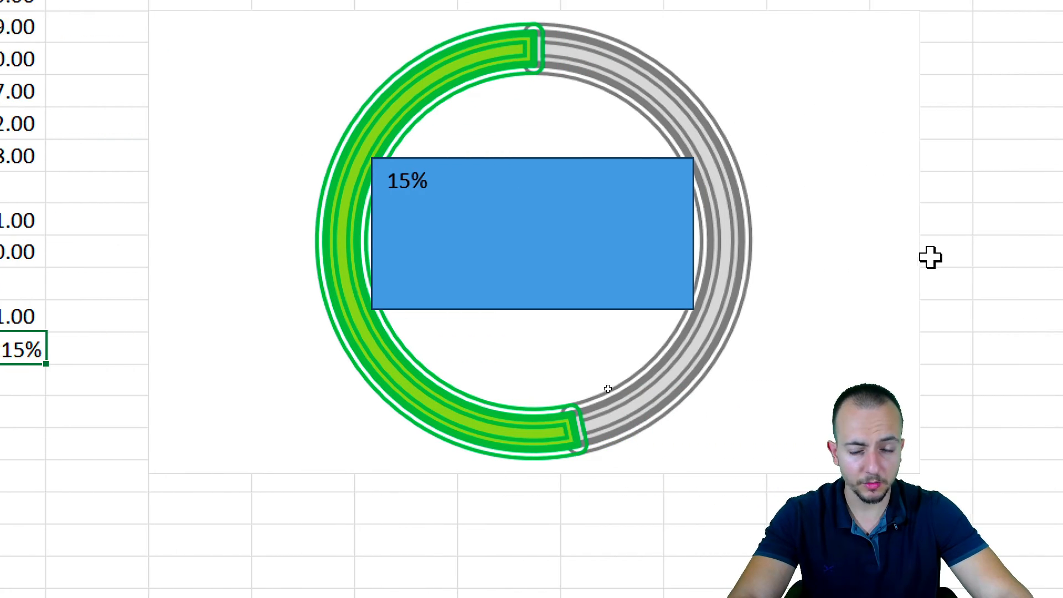
left_click(510, 176)
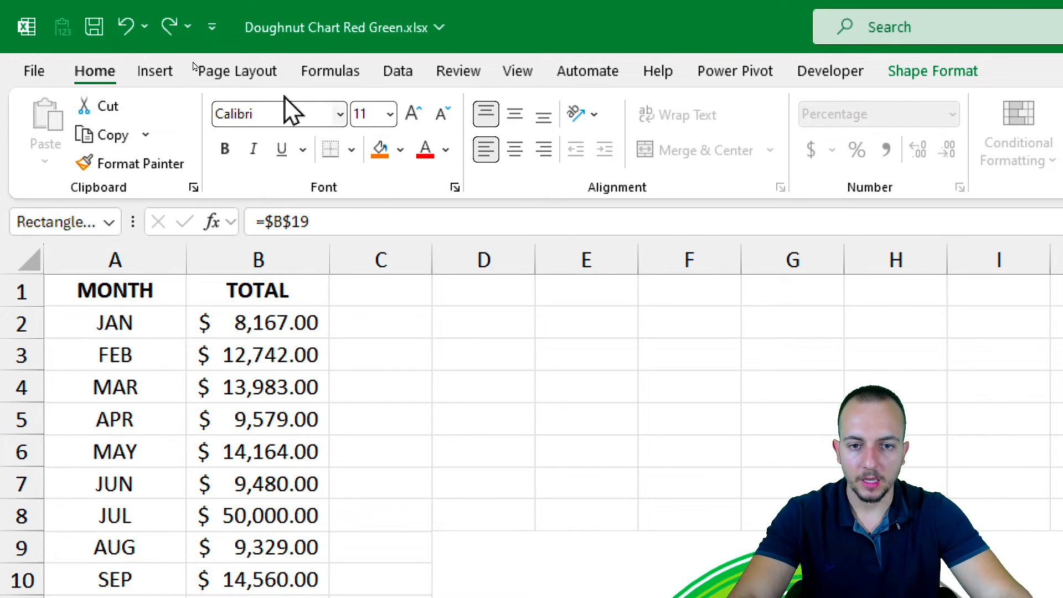
Centre the label text both ways, enlarge it to size 32, and make it bold
left_click(513, 119)
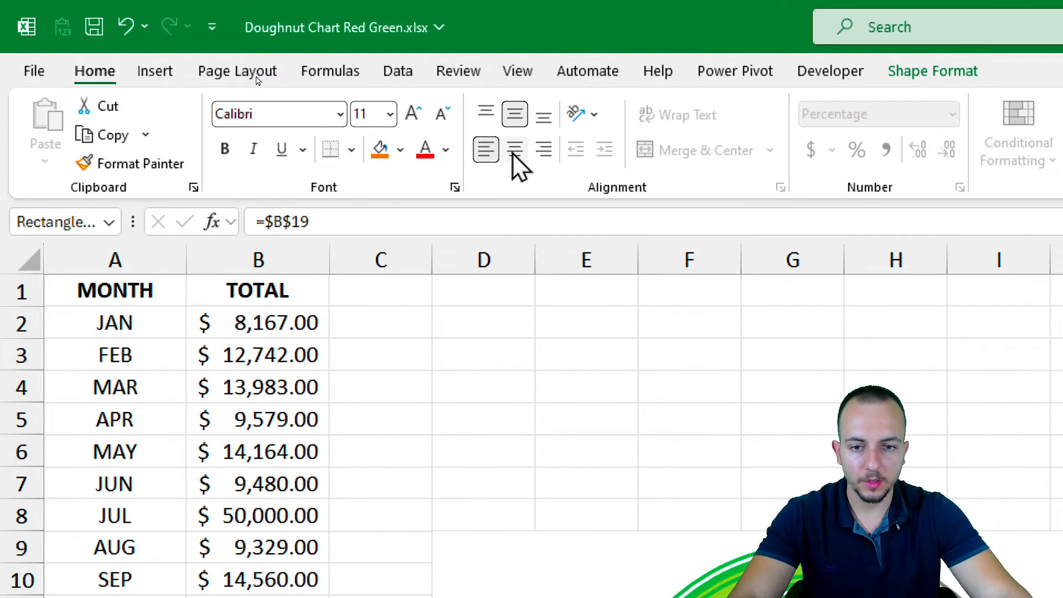
left_click(513, 157)
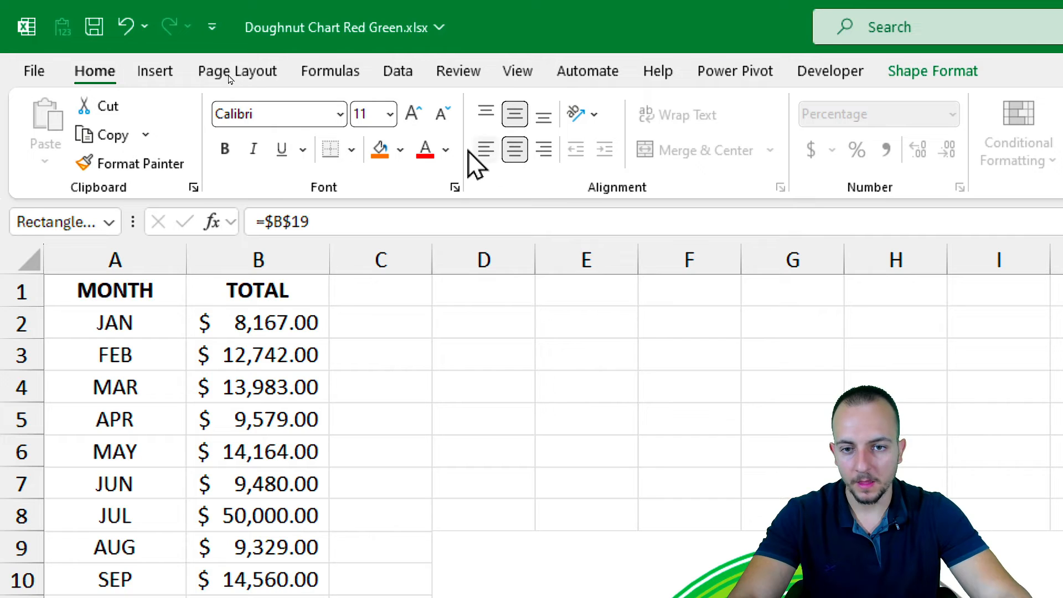
left_click(422, 117)
left_click(422, 117)
left_click(421, 117)
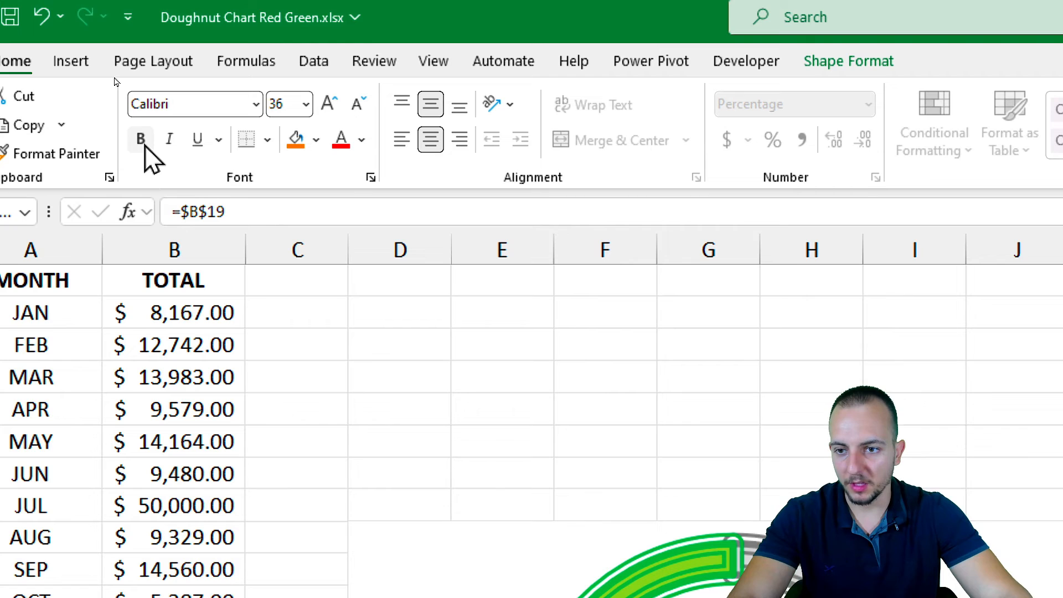
left_click(140, 140)
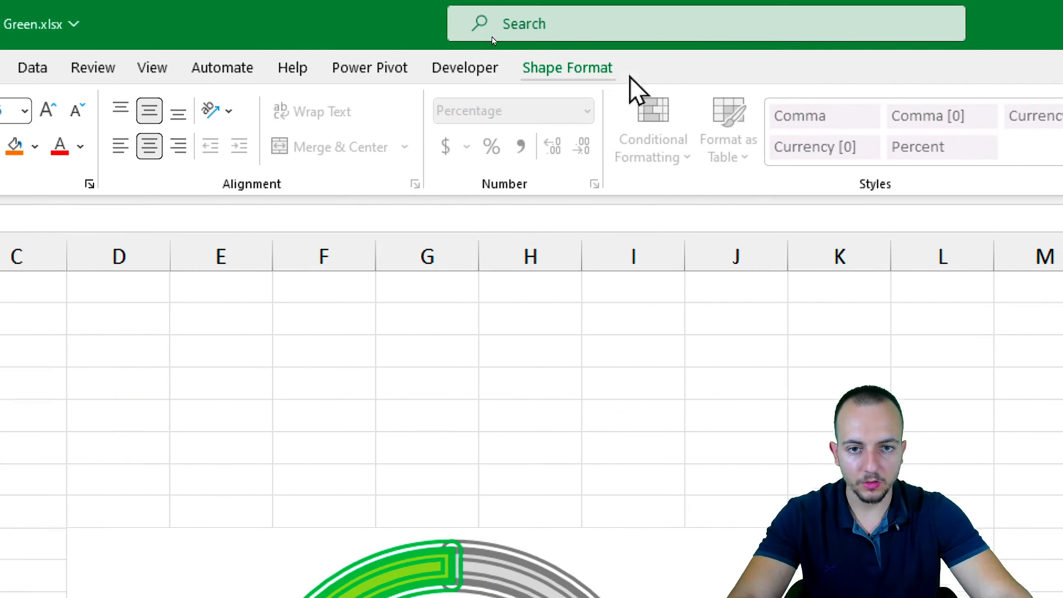
Remove the label's outline and blue fill
left_click(605, 68)
left_click(497, 138)
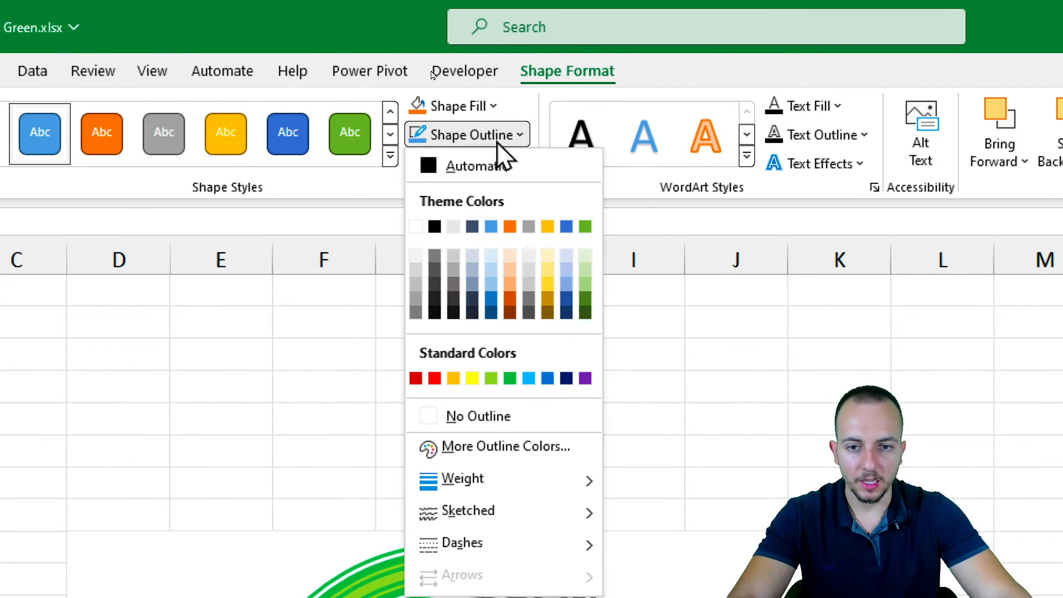
left_click(479, 416)
left_click(487, 106)
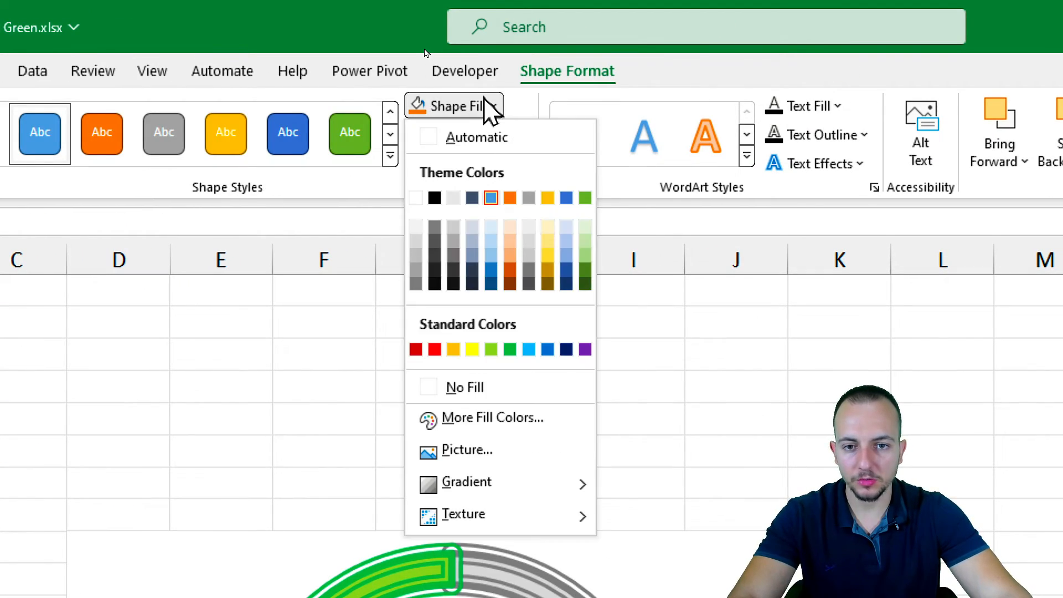
left_click(490, 387)
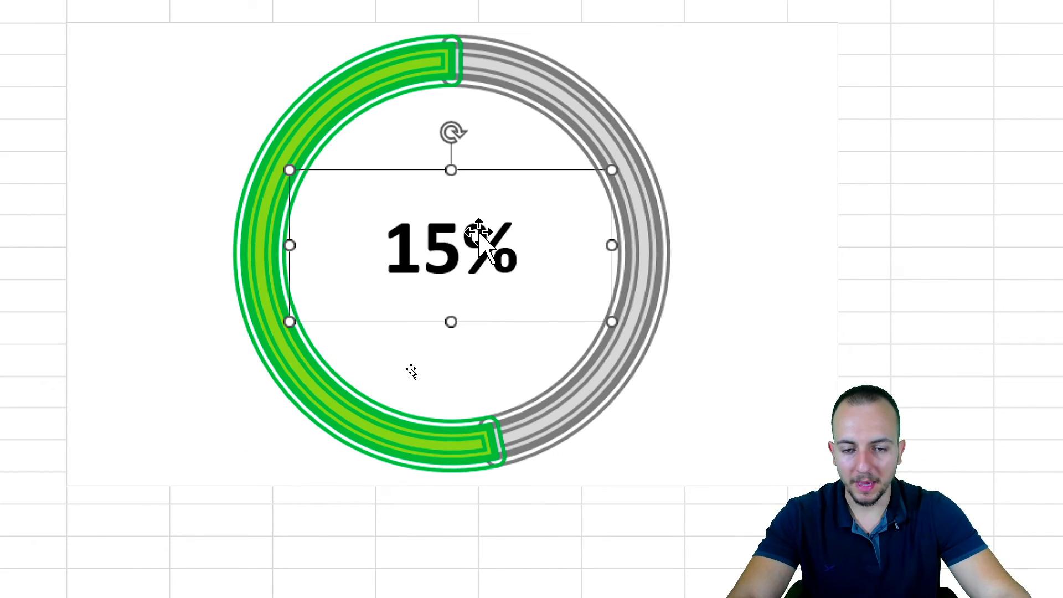
left_click(44, 362)
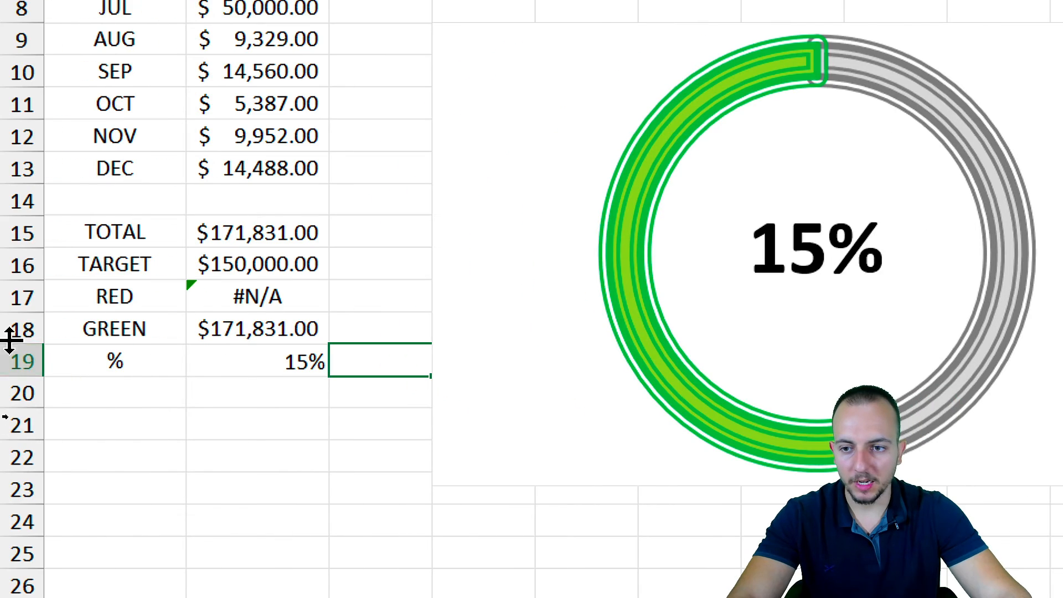
left_click_drag(284, 73, 258, 424)
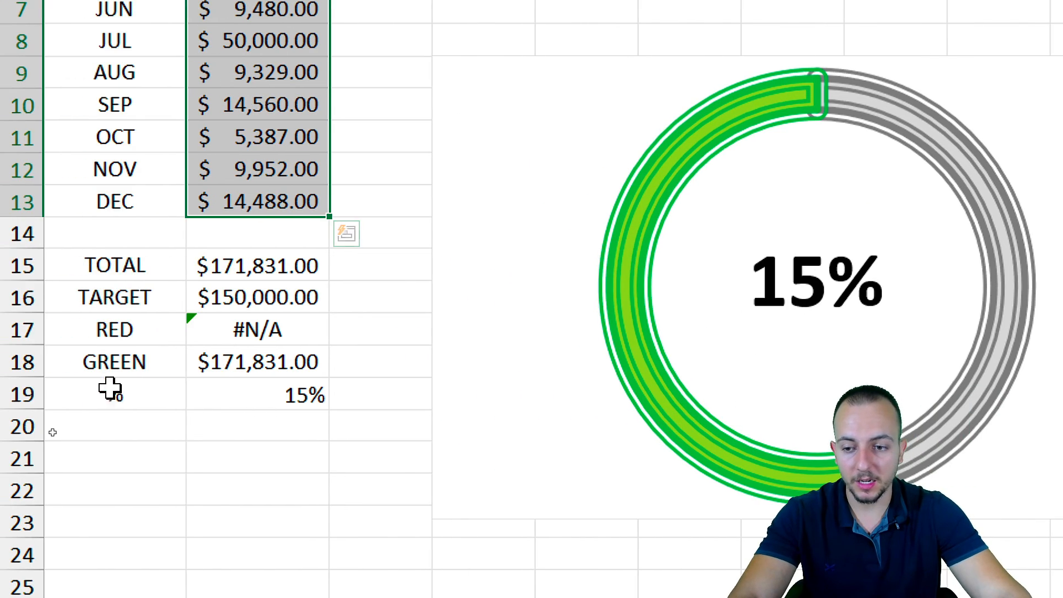
left_click(241, 162)
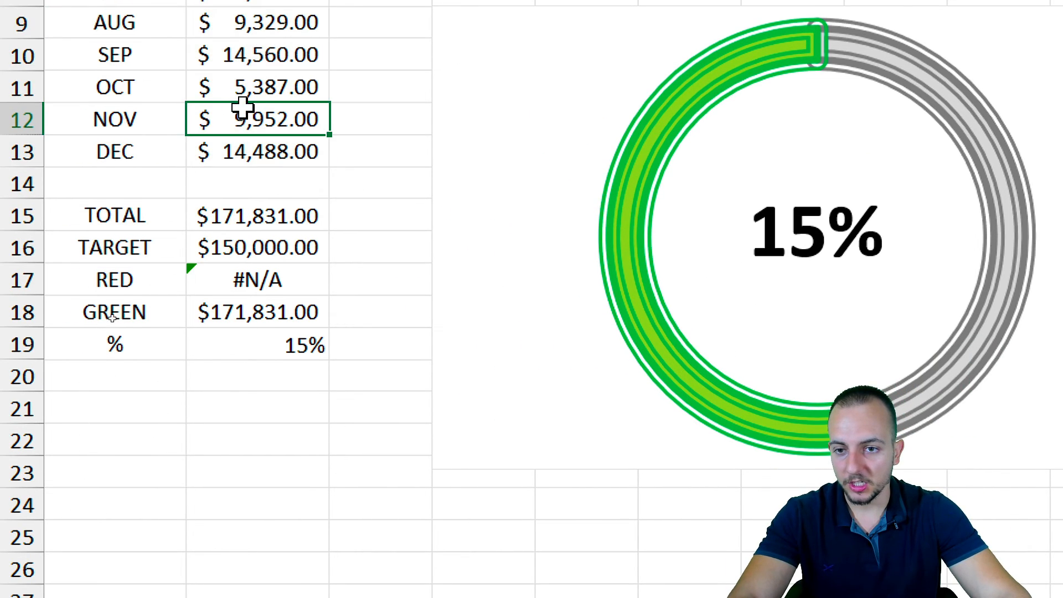
type("100")
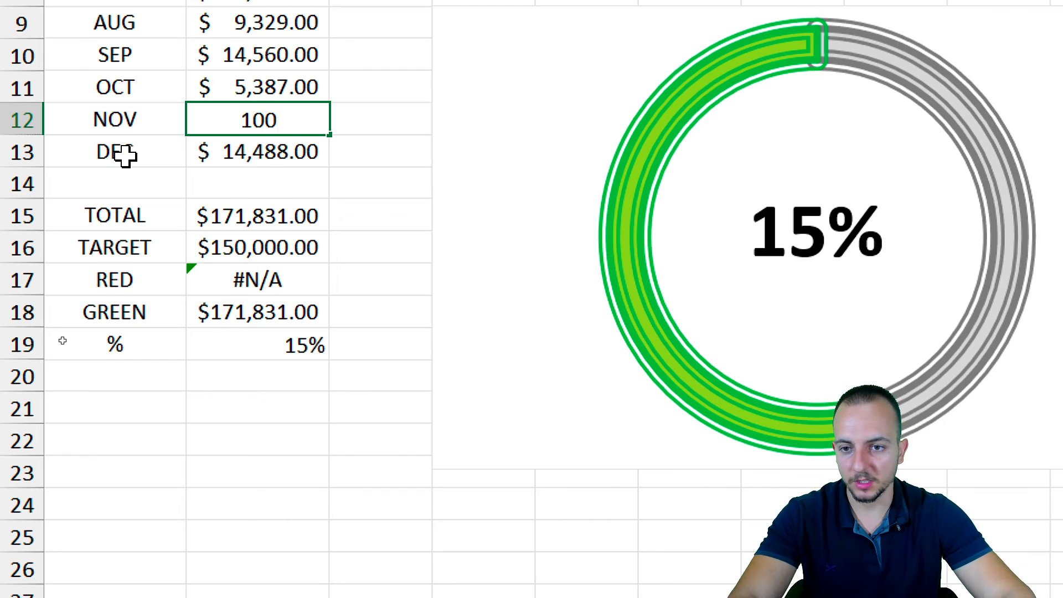
type("000")
key("Return")
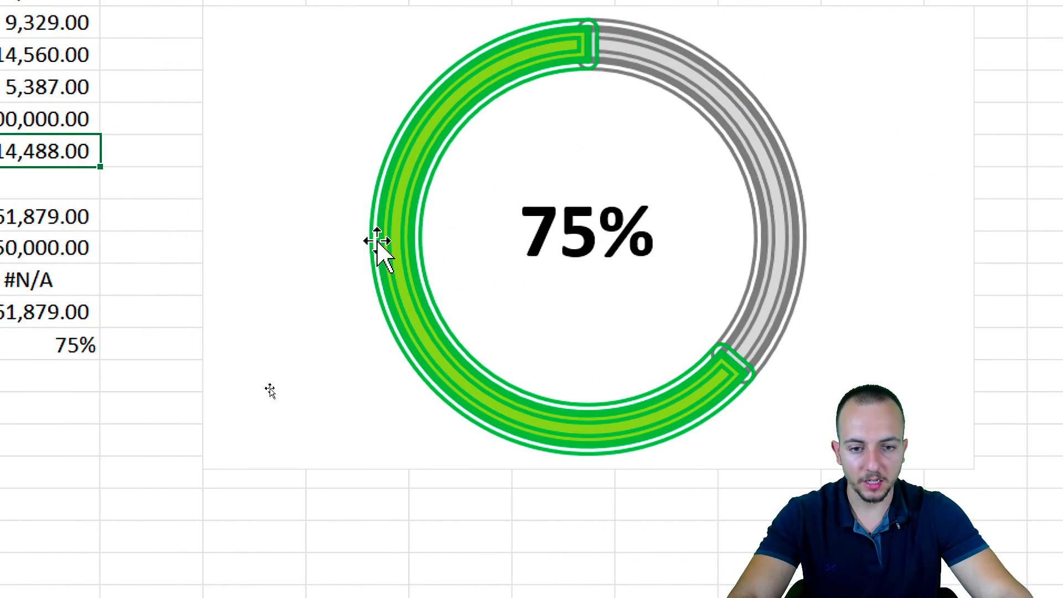
left_click(5, 121)
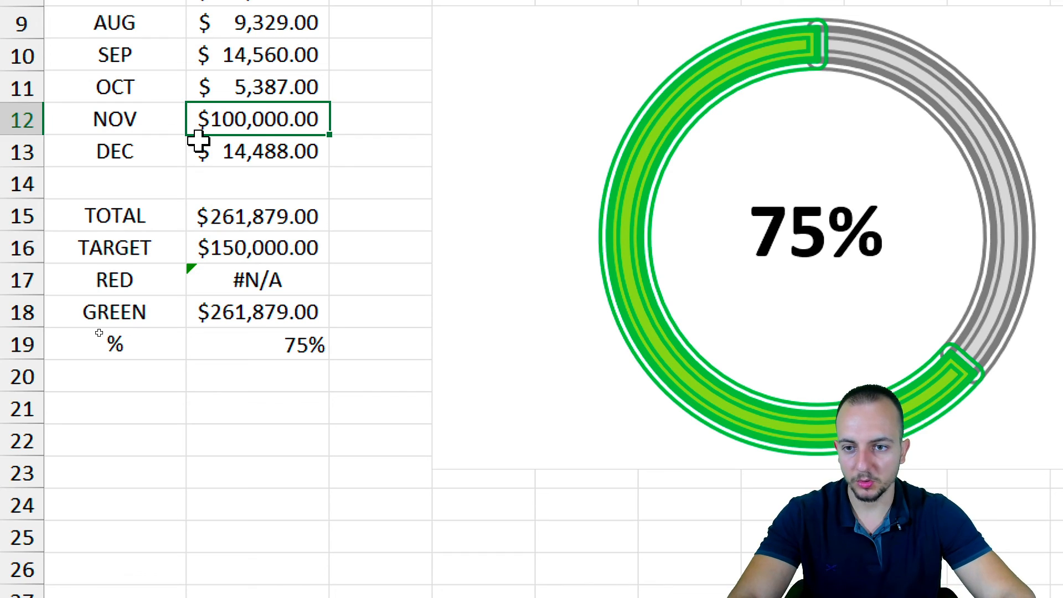
type("0")
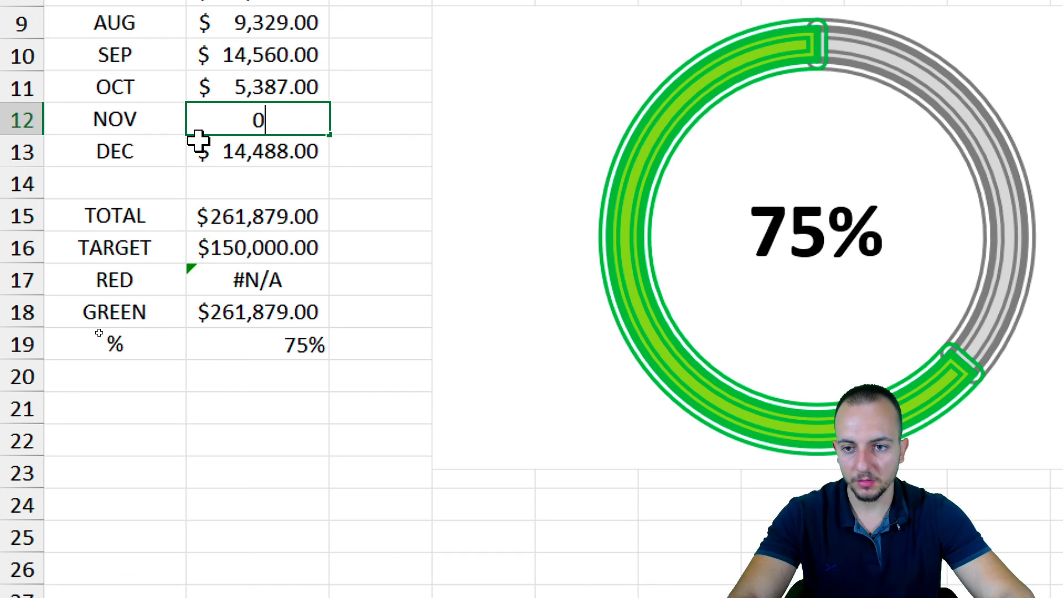
key("Return")
left_click_drag(276, 74, 271, 130)
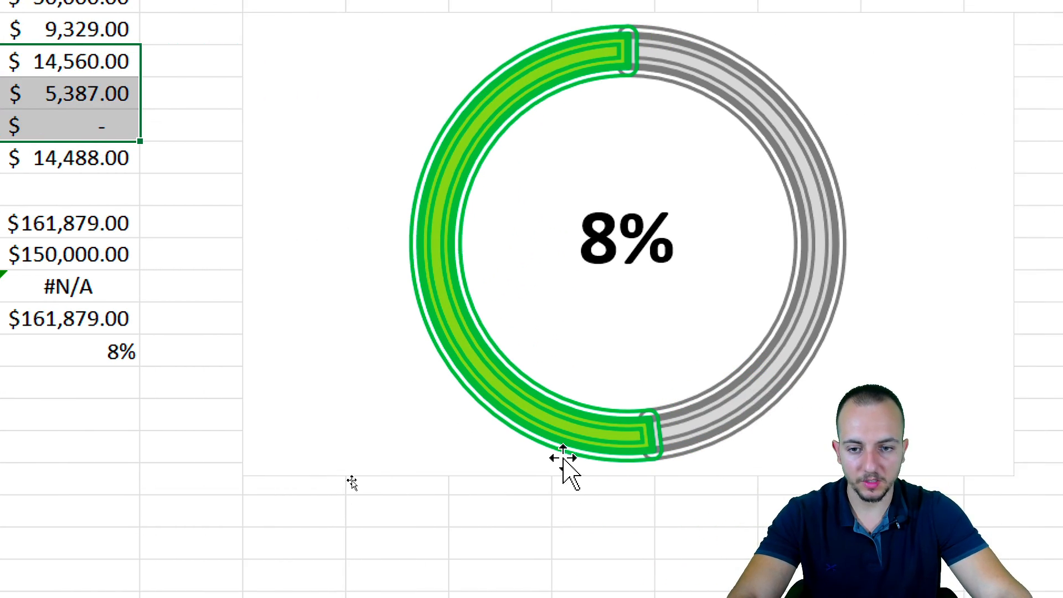
type("0")
key("ctrl+Return")
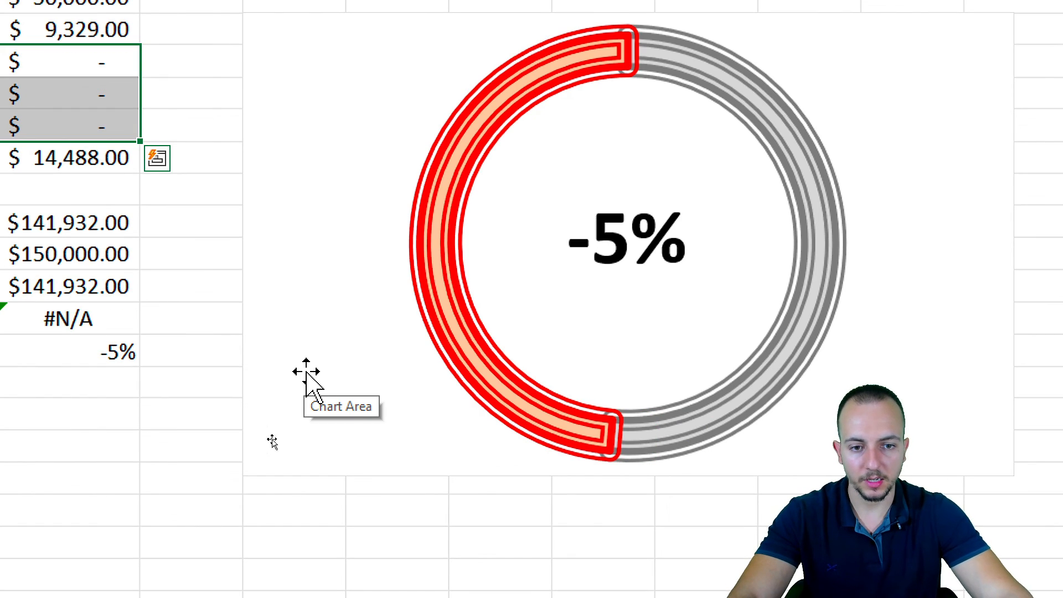
key("ctrl+q")
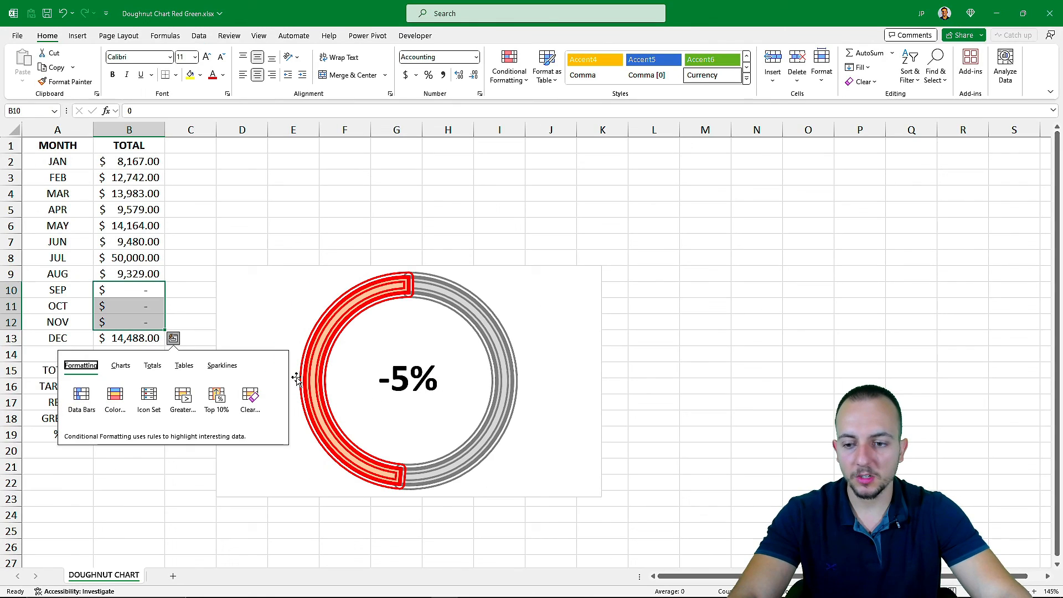
left_click(248, 242)
key("ctrl+z")
key("ctrl+z")
key("ctrl+z")
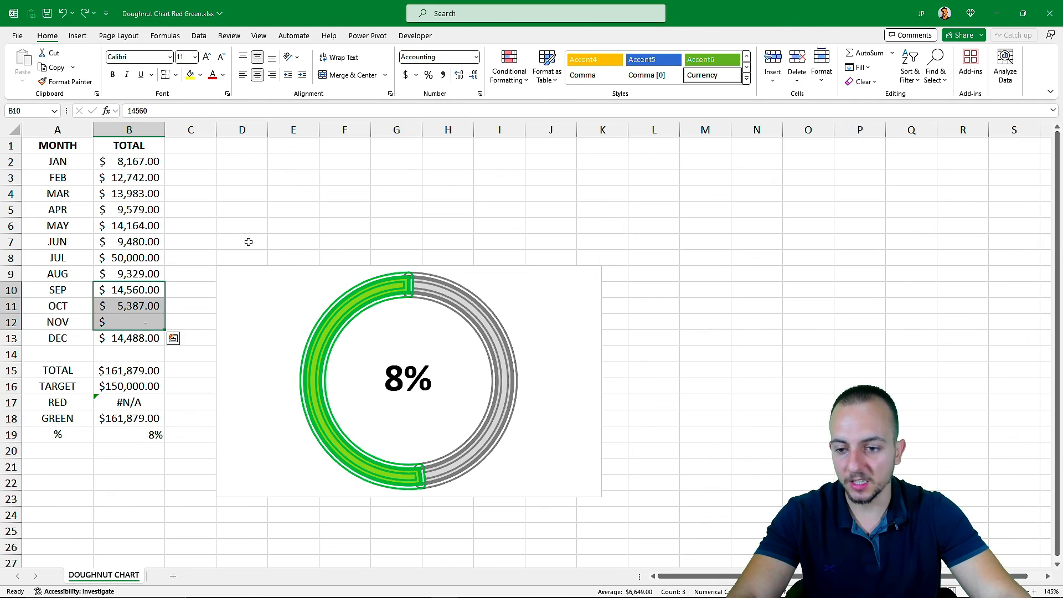
left_click(80, 148)
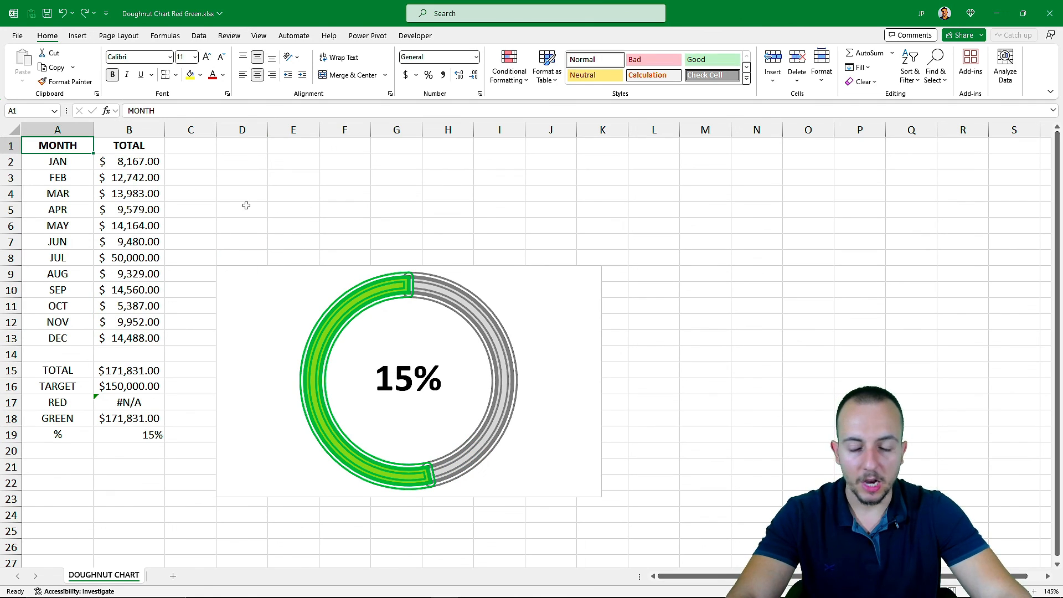